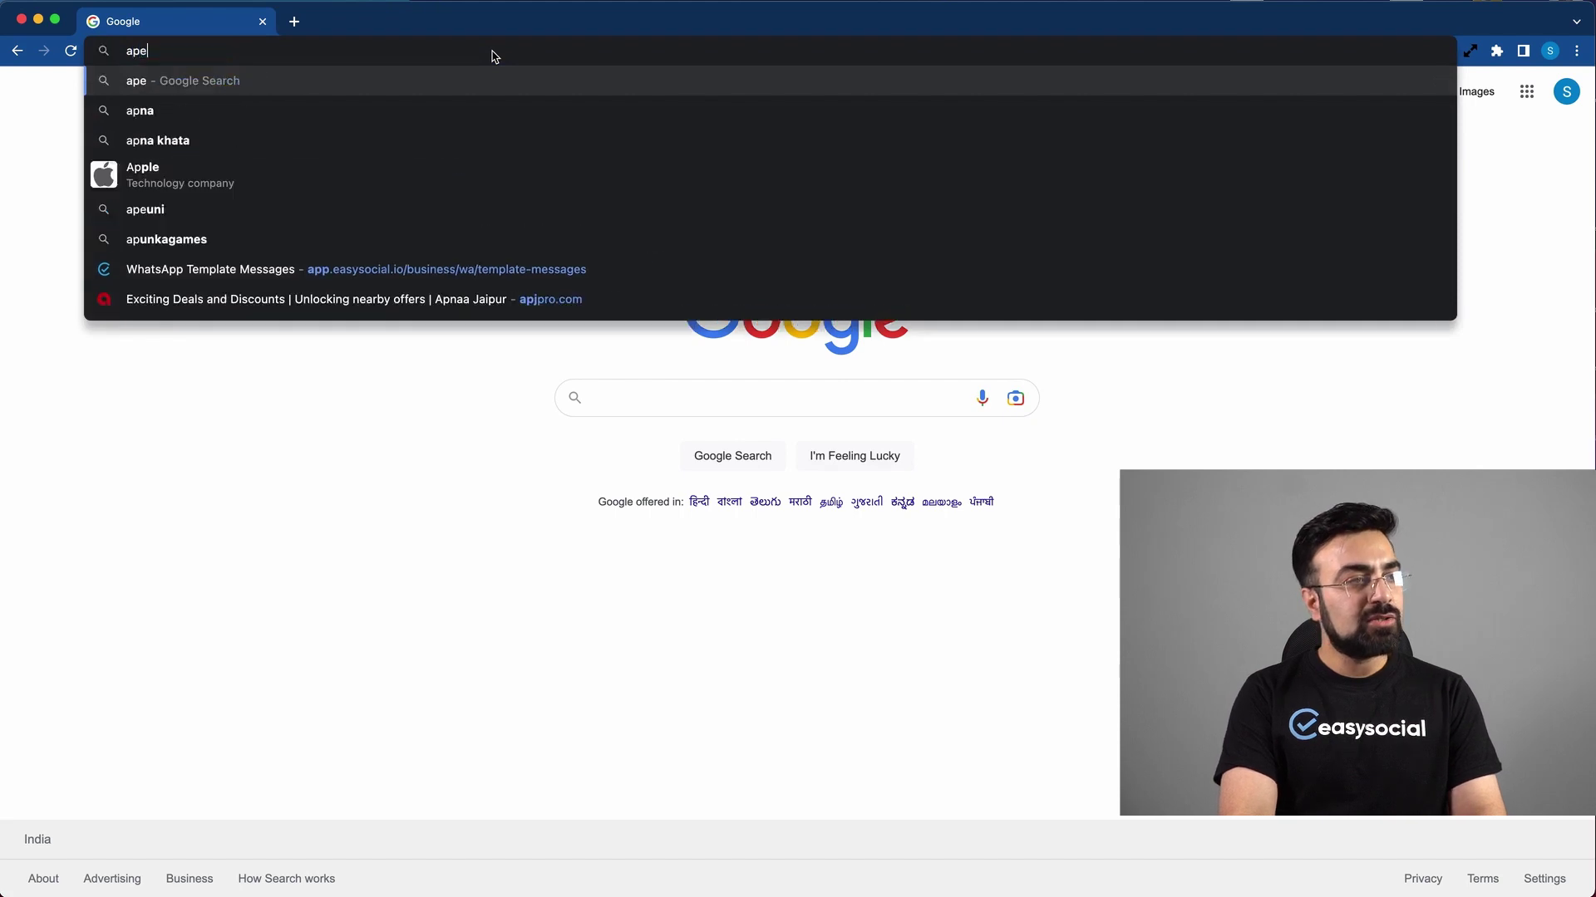
Step: Load the app.easysocial.io login page
{"action": "type", "text": ".easysocial.io"}
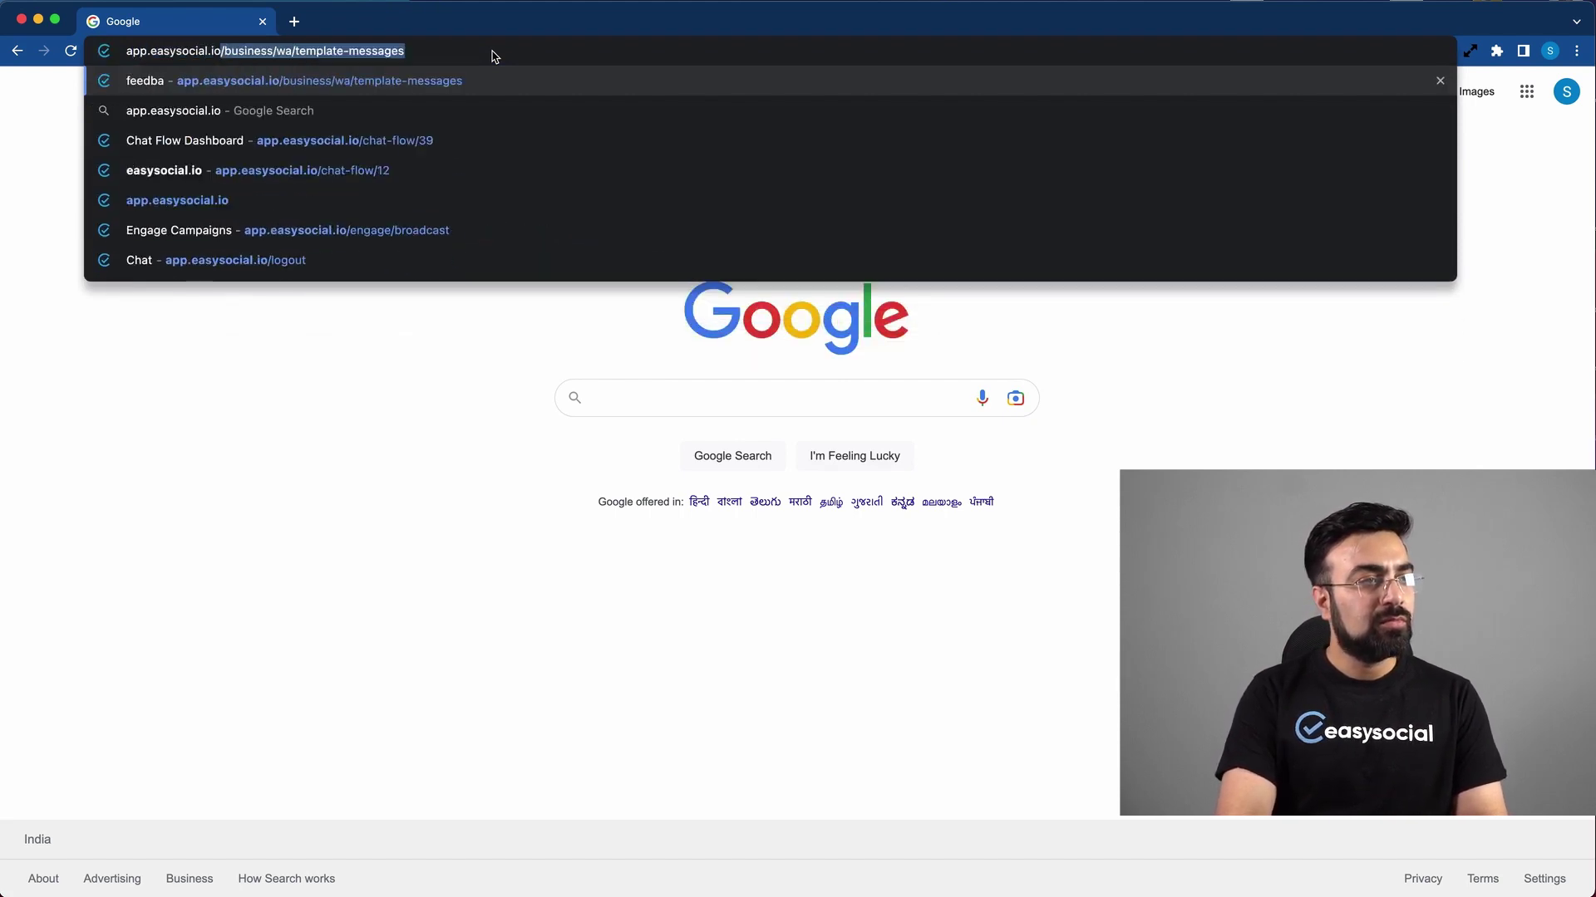
{"action": "key", "text": "BackSpace"}
{"action": "key", "text": "Return"}
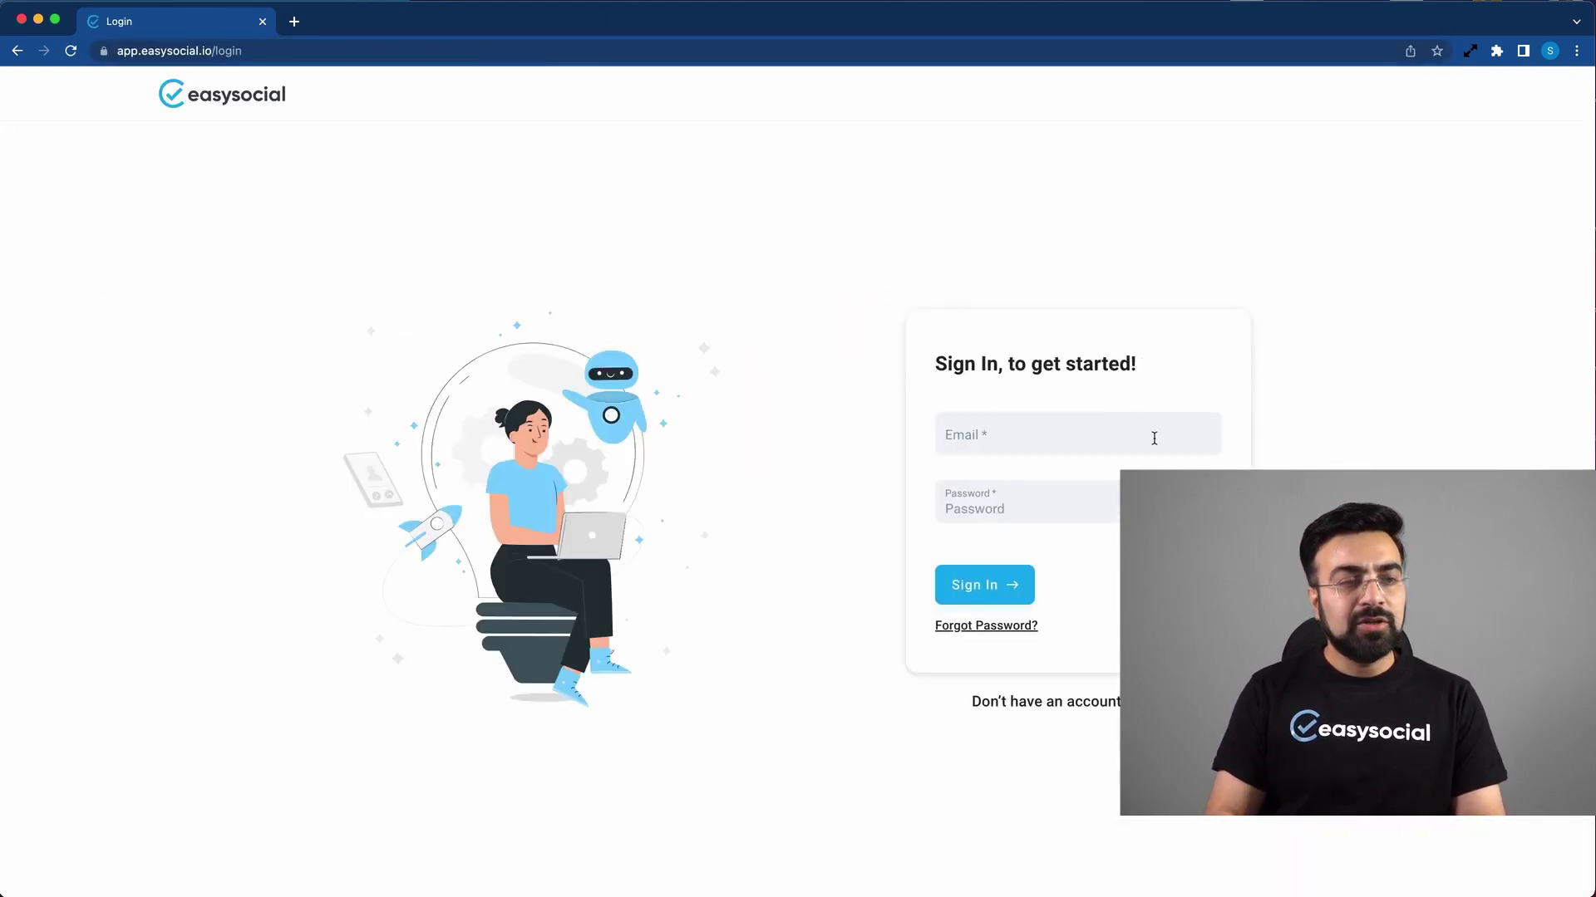
Step: Sign in with the account email and password and start linking the WhatsApp Cloud API
{"action": "left_click", "coordinate": [1154, 438]}
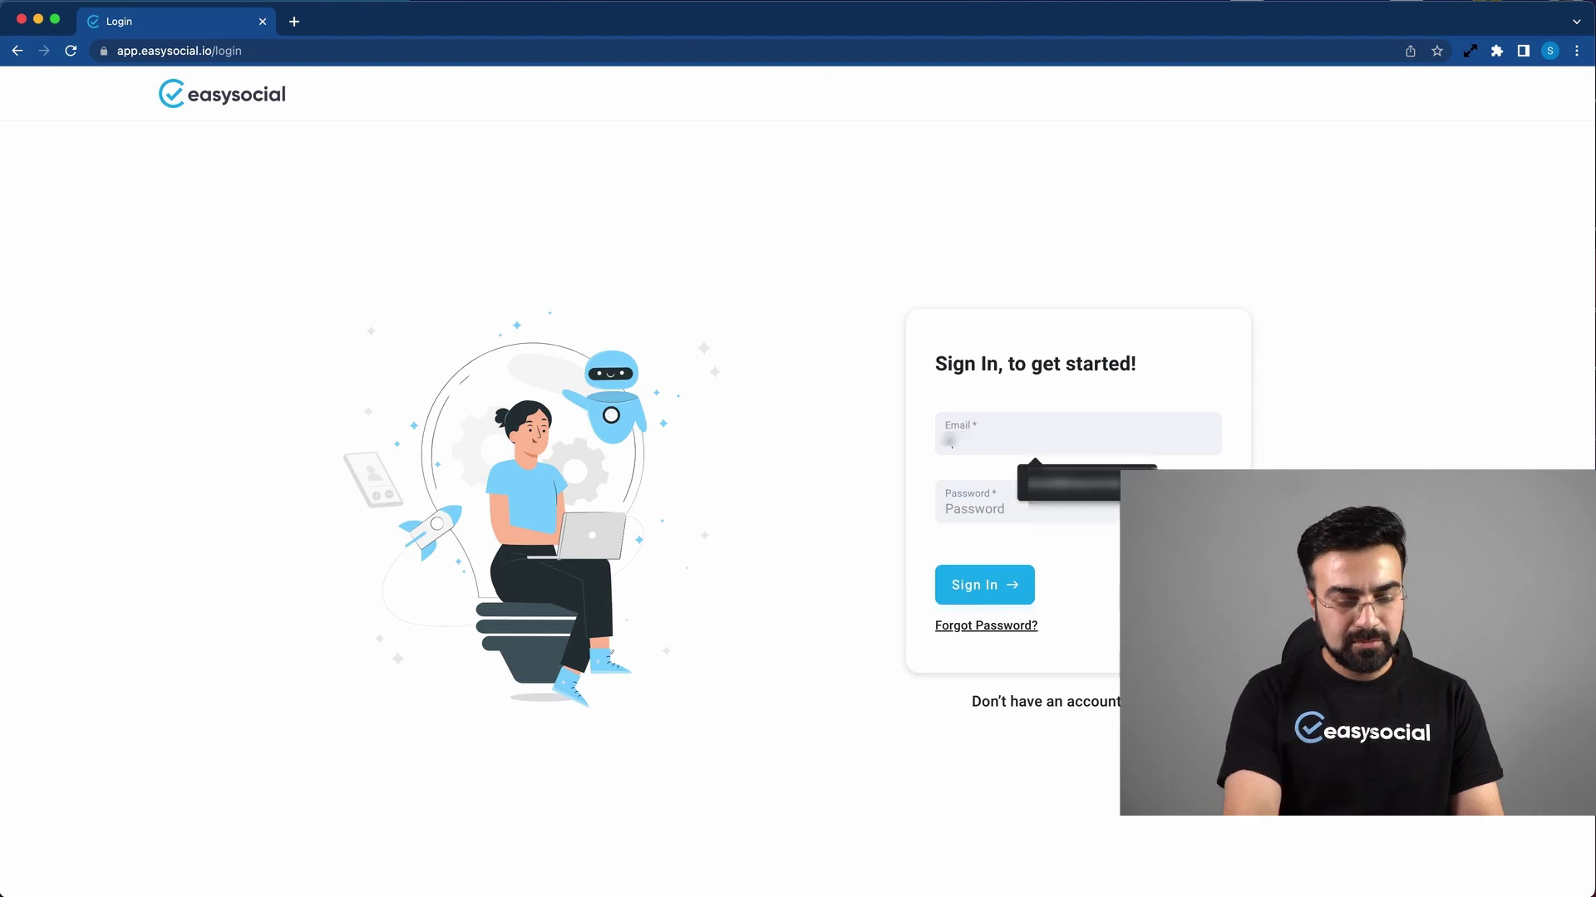
{"action": "key", "text": "Tab"}
{"action": "type", "text": "***"}
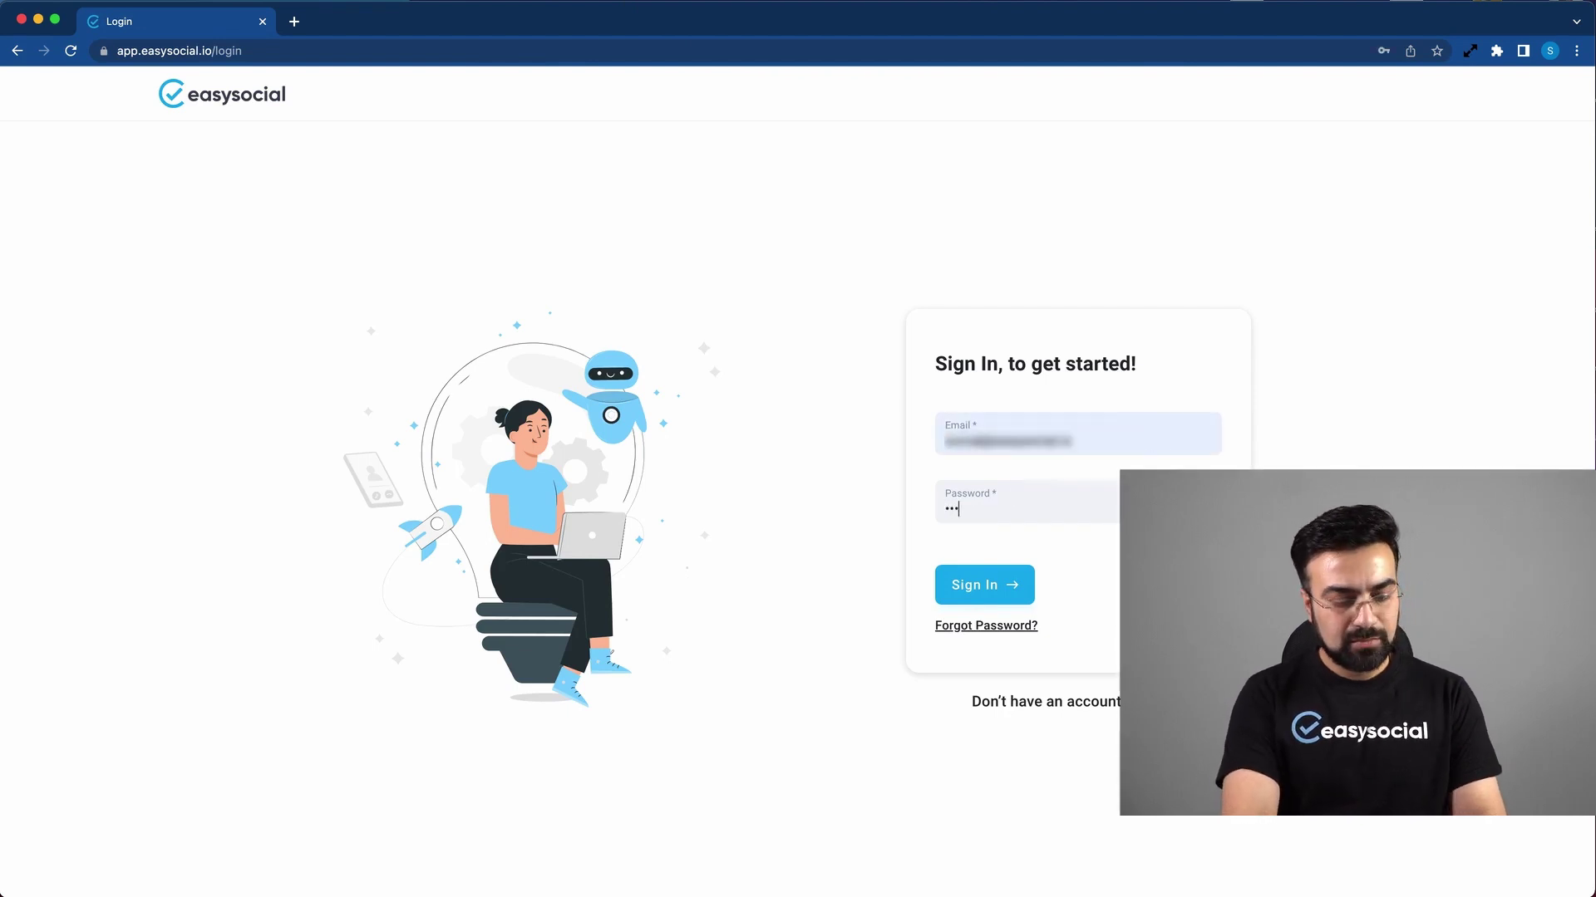
{"action": "type", "text": "******"}
{"action": "key", "text": "Return"}
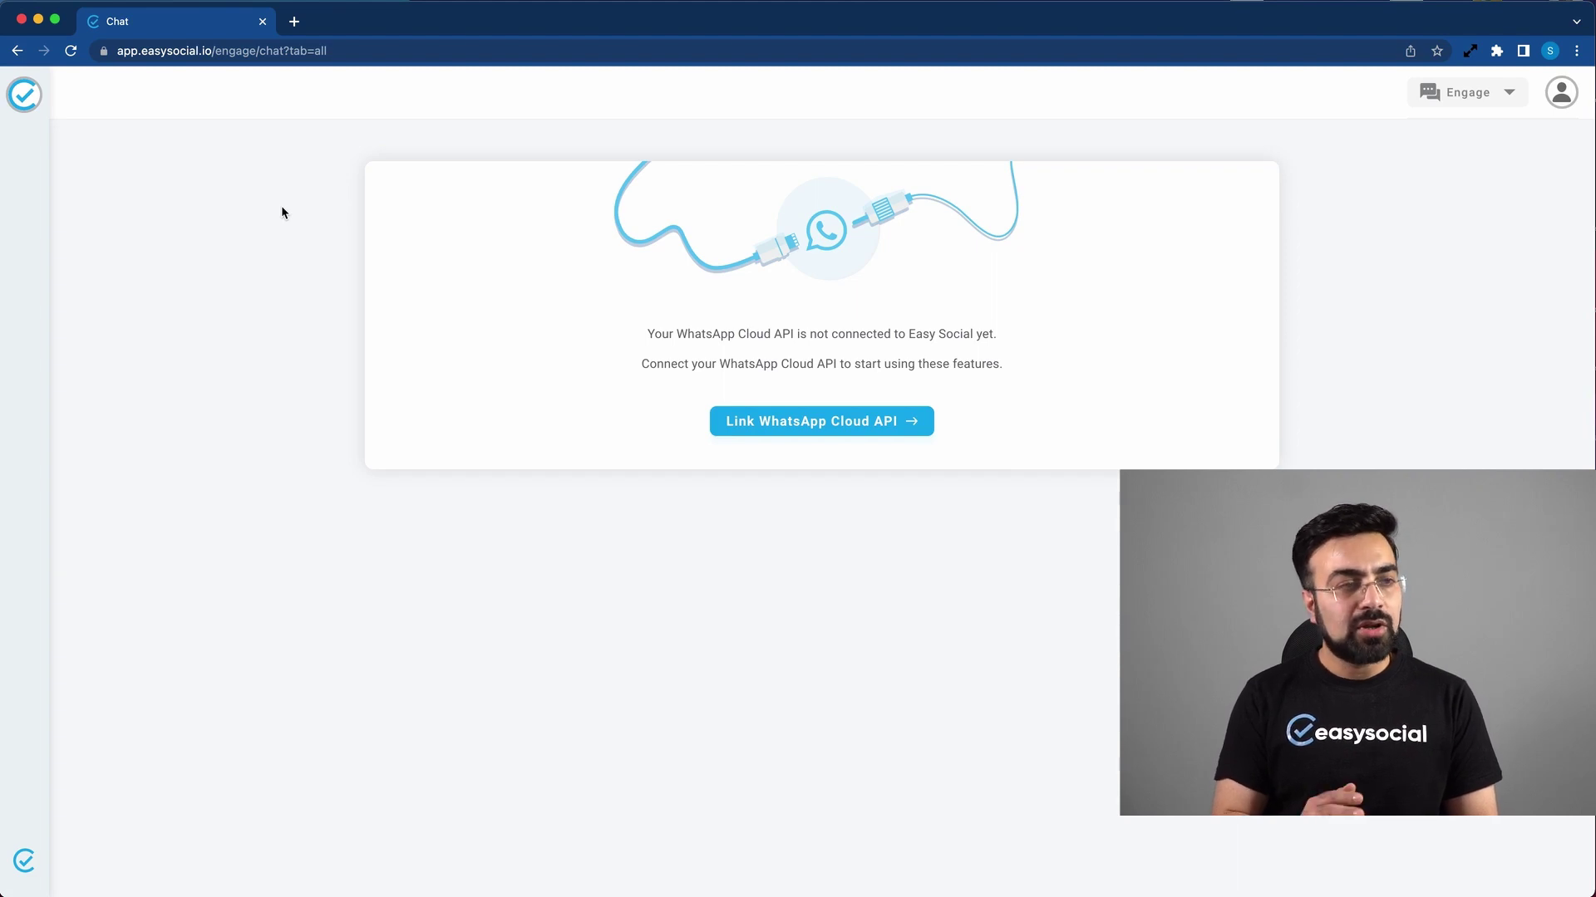
{"action": "left_click", "coordinate": [820, 422]}
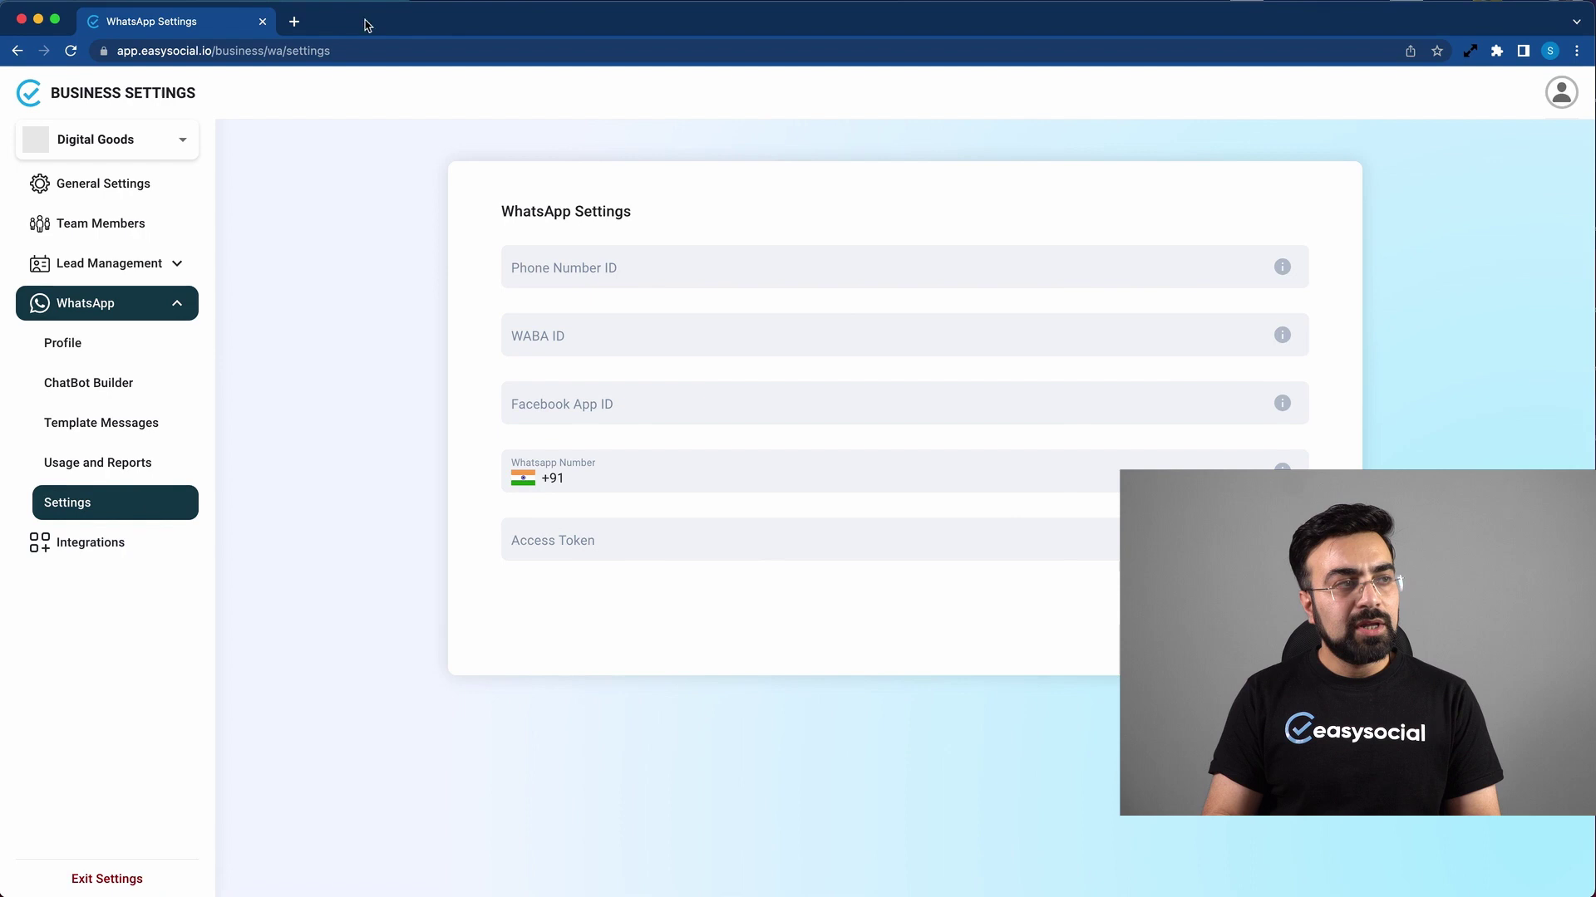
Step: Open developers.facebook.com in a new browser tab
{"action": "left_click", "coordinate": [294, 22]}
{"action": "type", "text": "devel"}
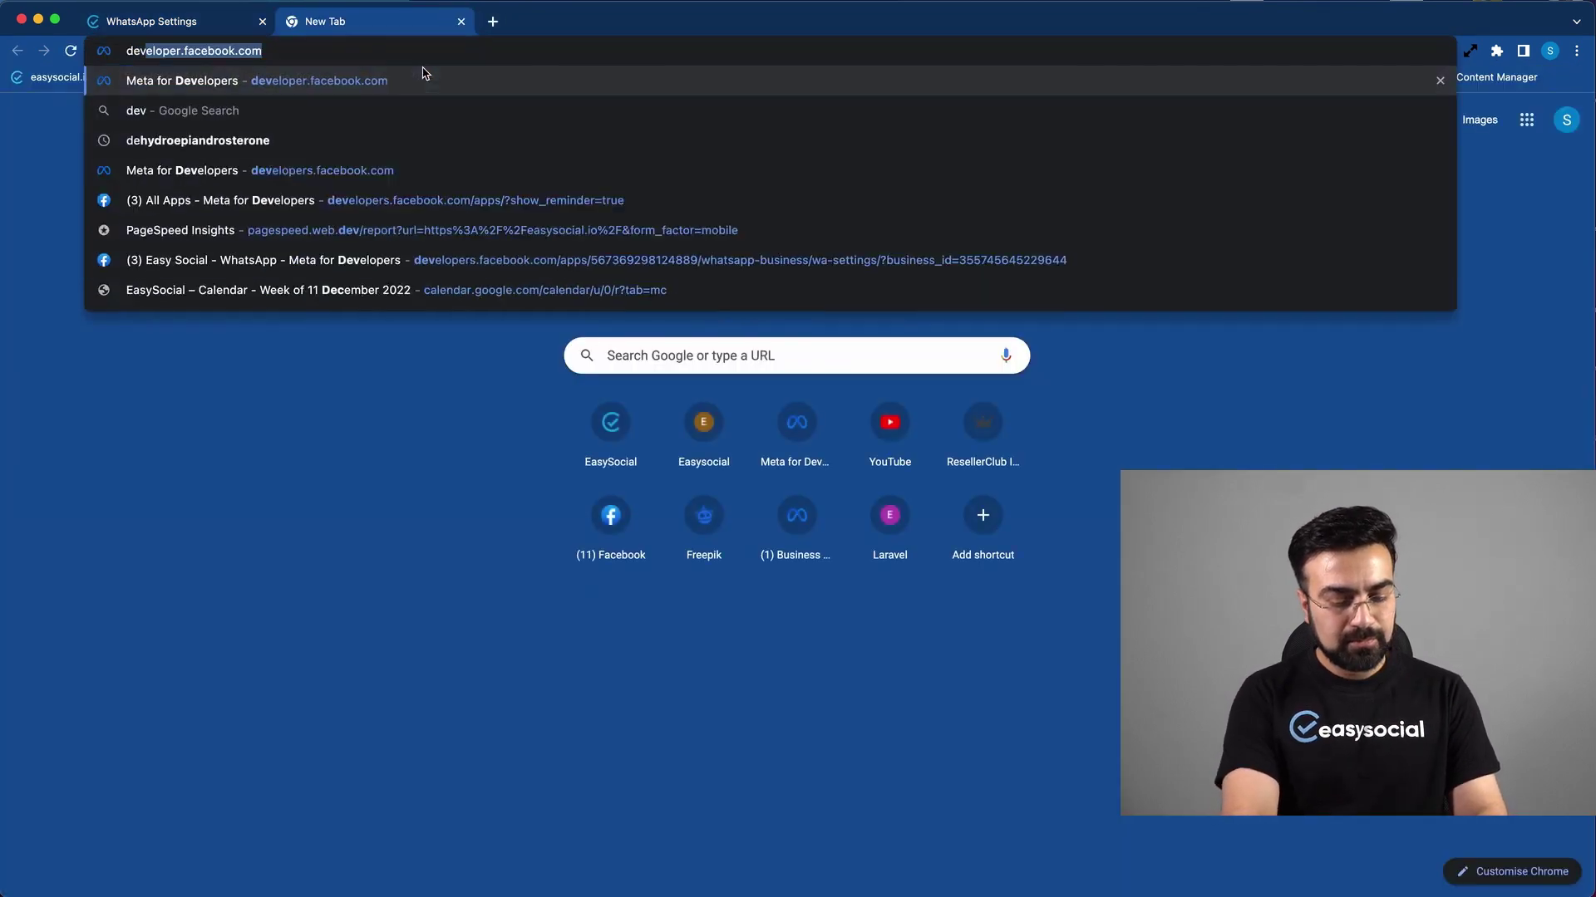
{"action": "type", "text": "opers.facebook.com"}
{"action": "key", "text": "Return"}
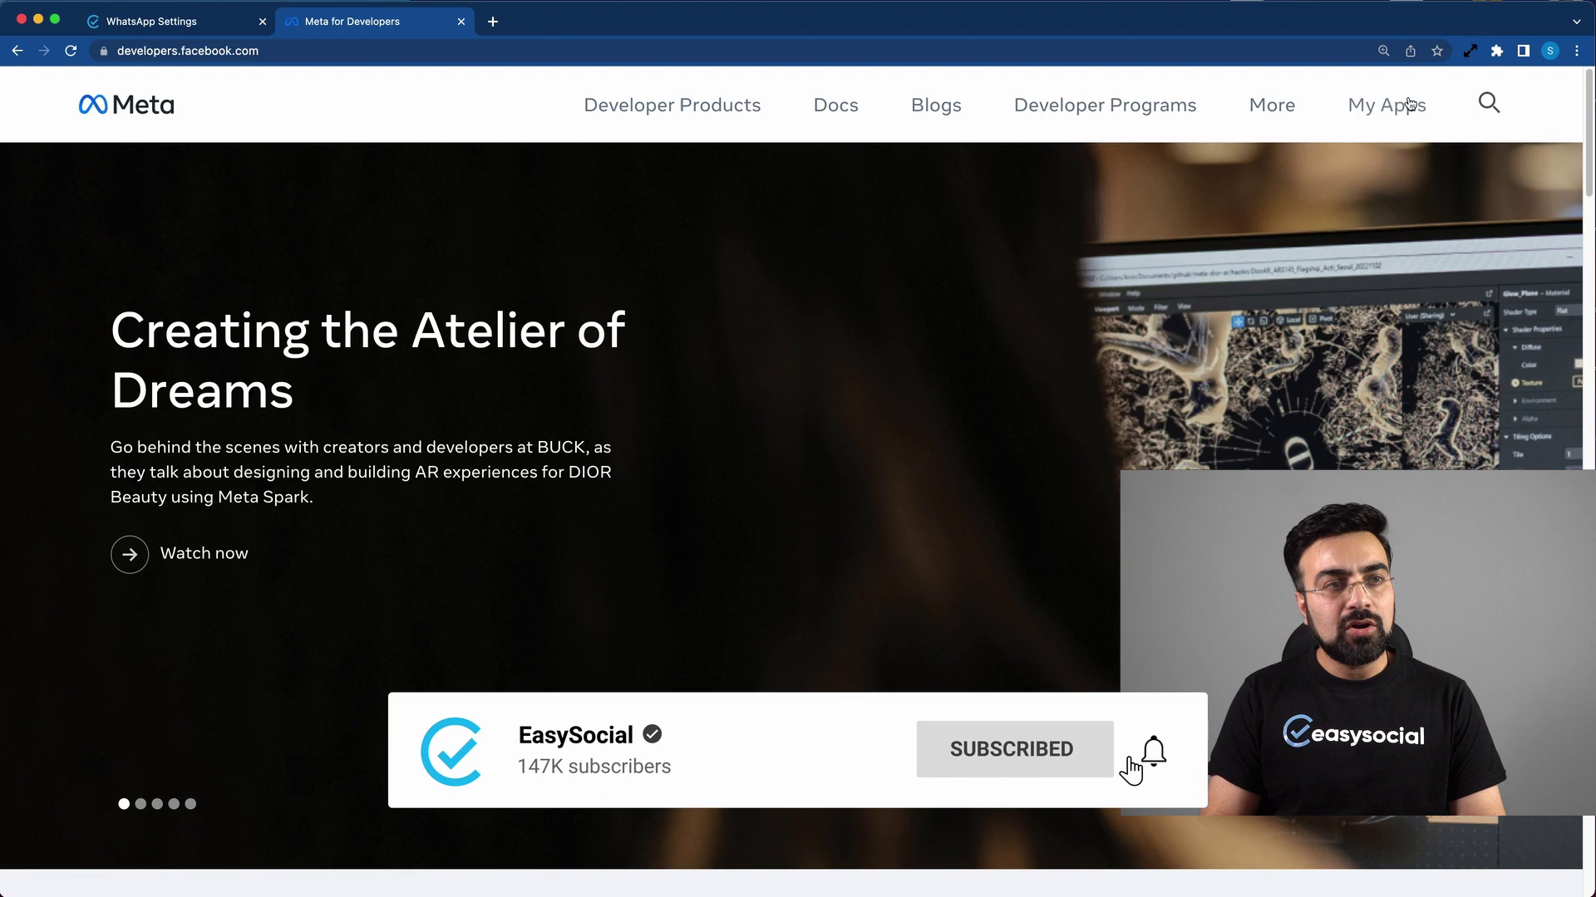
Step: Go to the app's WhatsApp Getting started page and copy the phone number ID
{"action": "left_click", "coordinate": [1404, 106]}
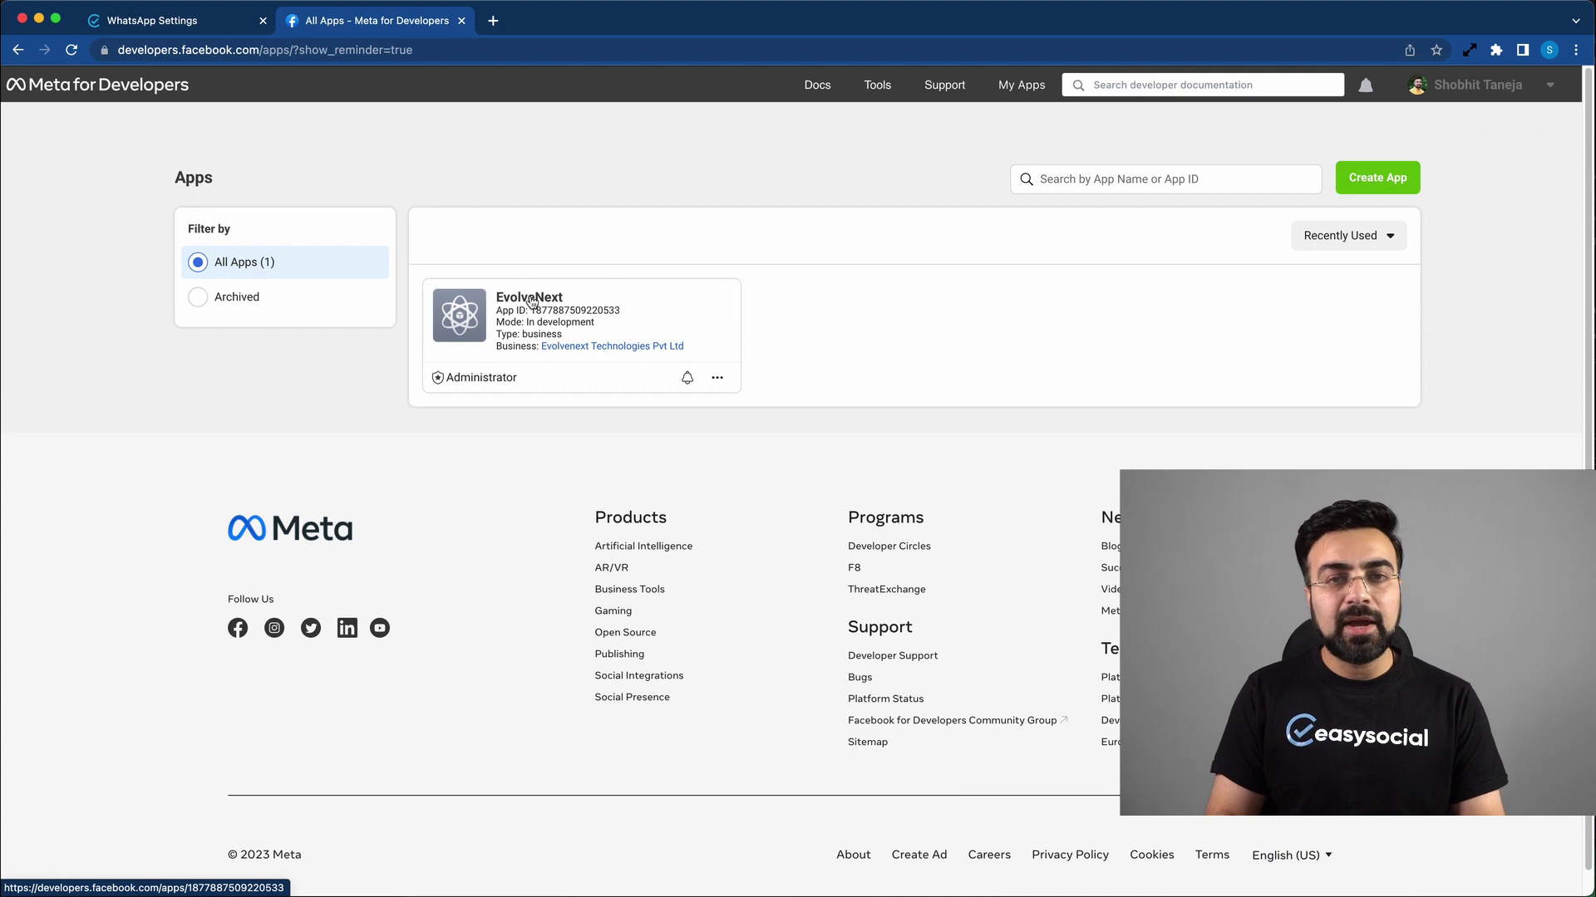
{"action": "left_click", "coordinate": [523, 301]}
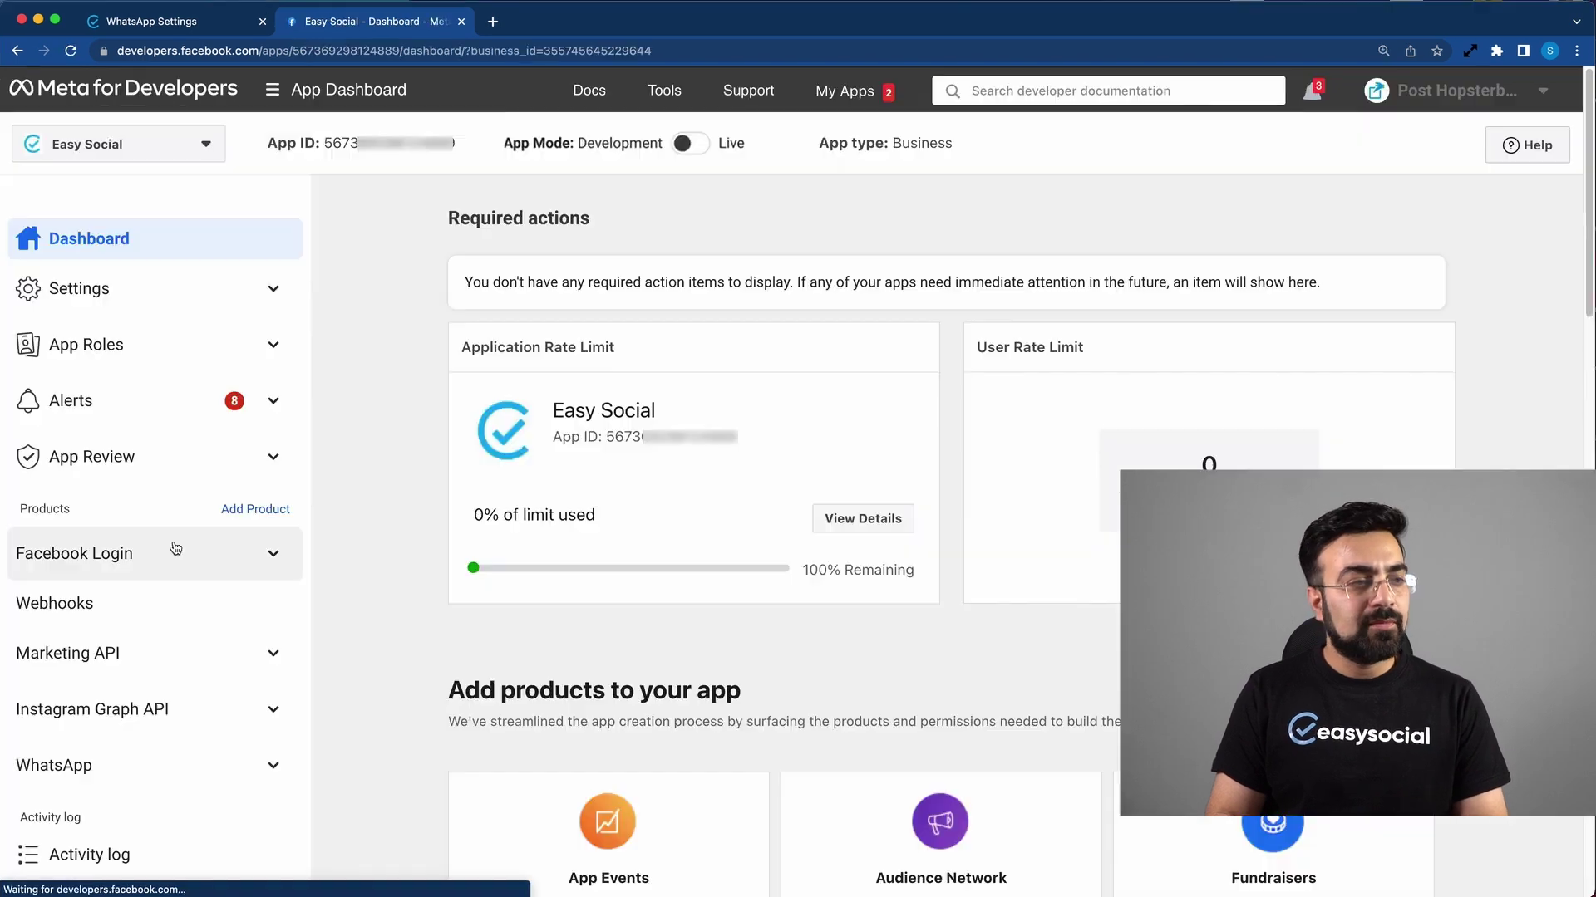
{"action": "scroll", "coordinate": [176, 549], "scroll_direction": "down", "scroll_amount": 5}
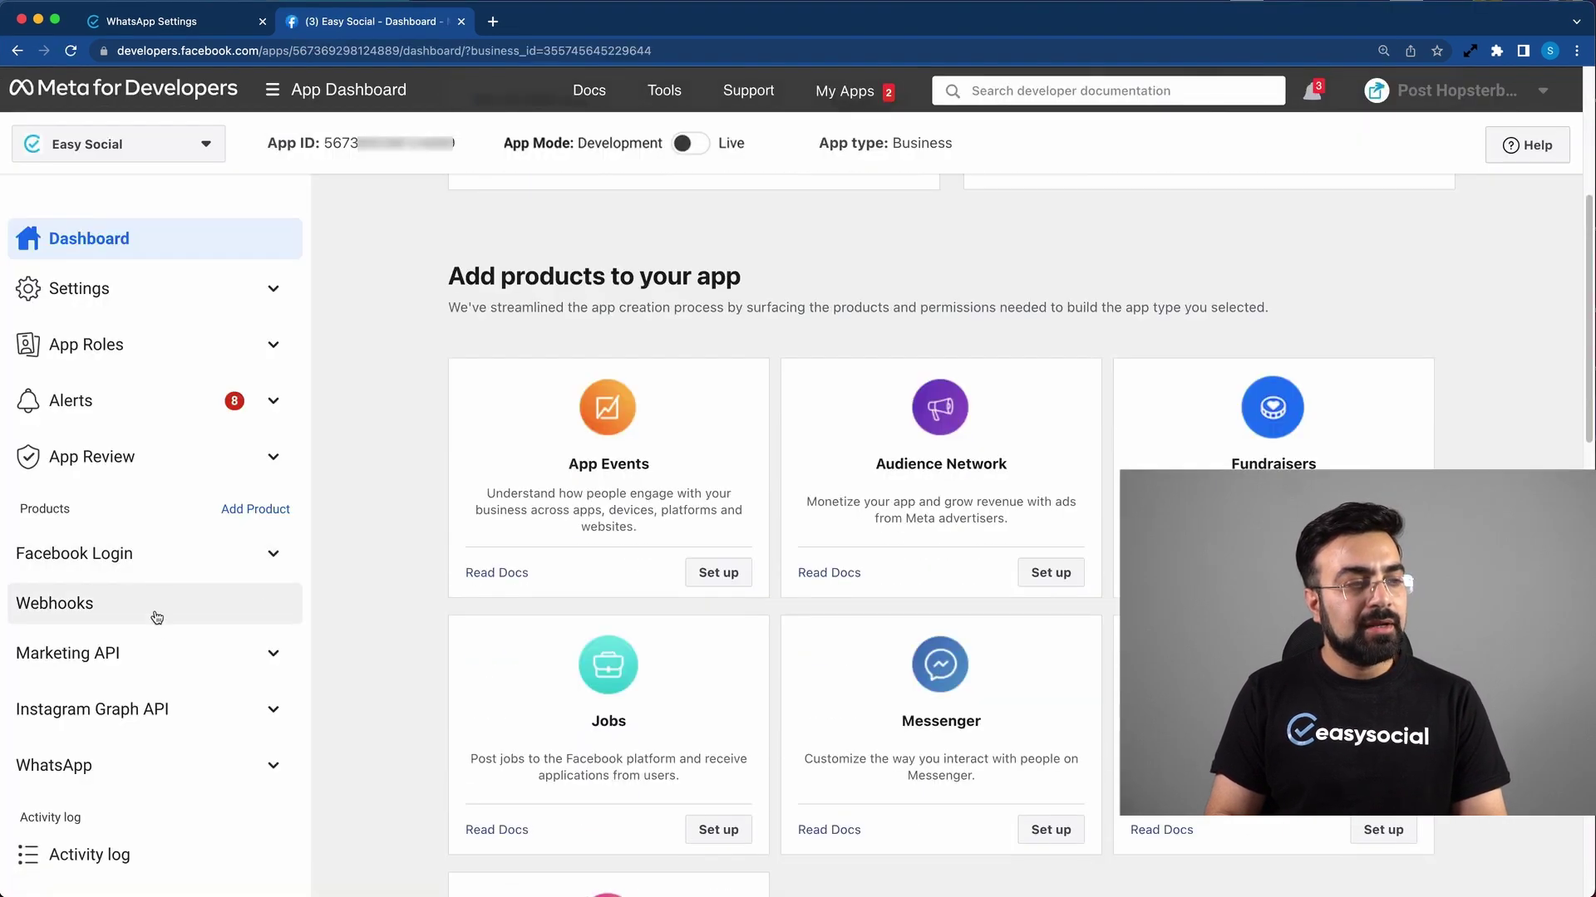
{"action": "left_click", "coordinate": [68, 766]}
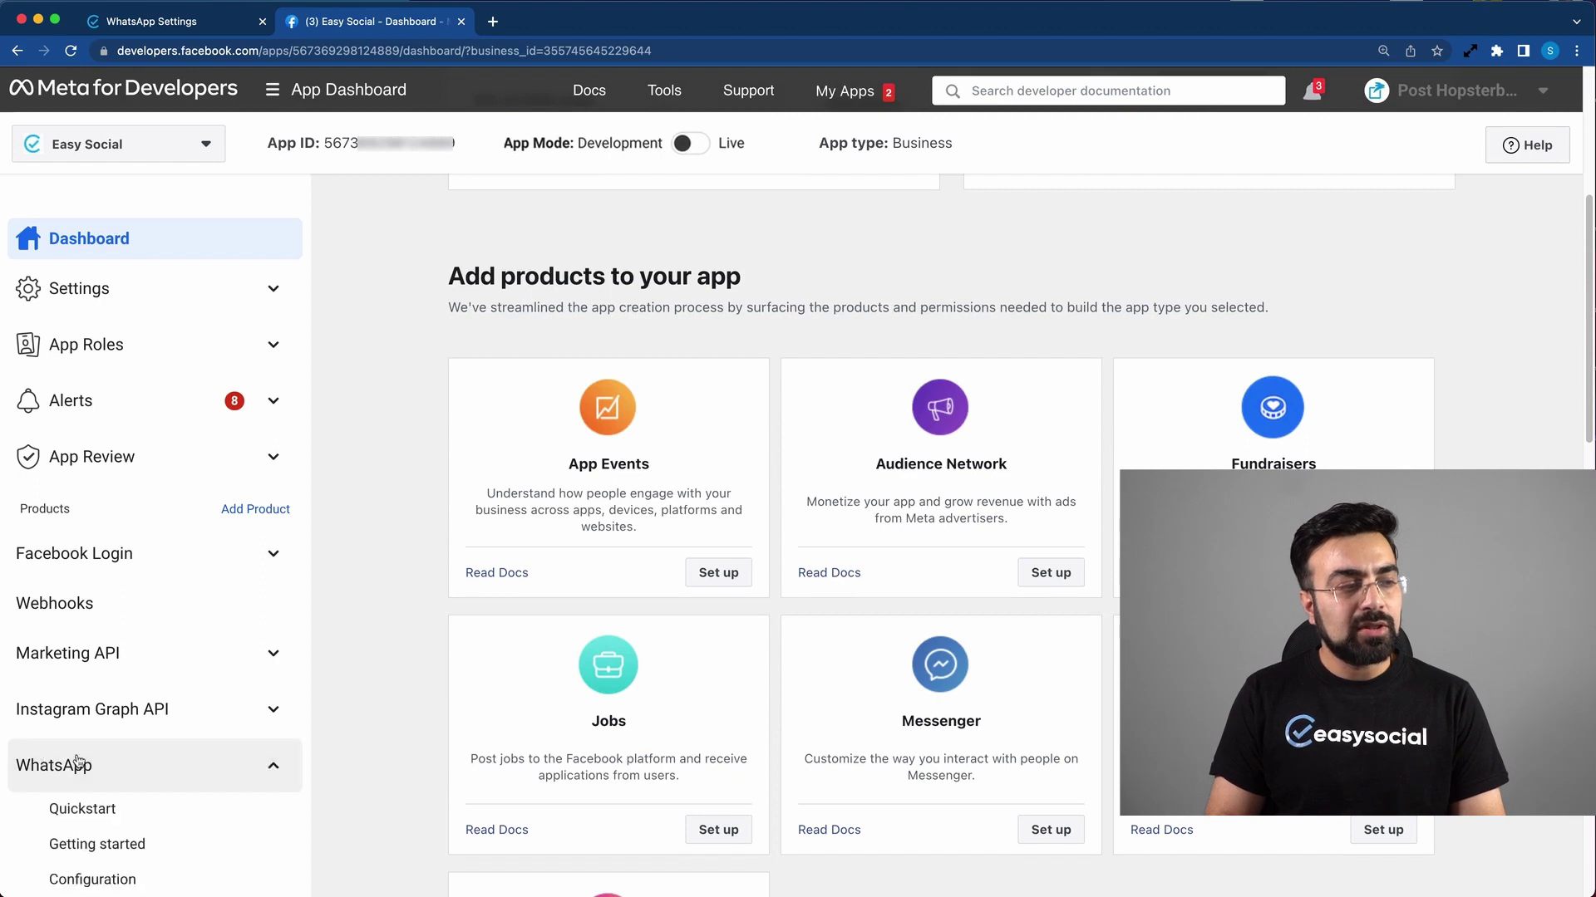
{"action": "scroll", "coordinate": [75, 773], "scroll_direction": "down", "scroll_amount": 3}
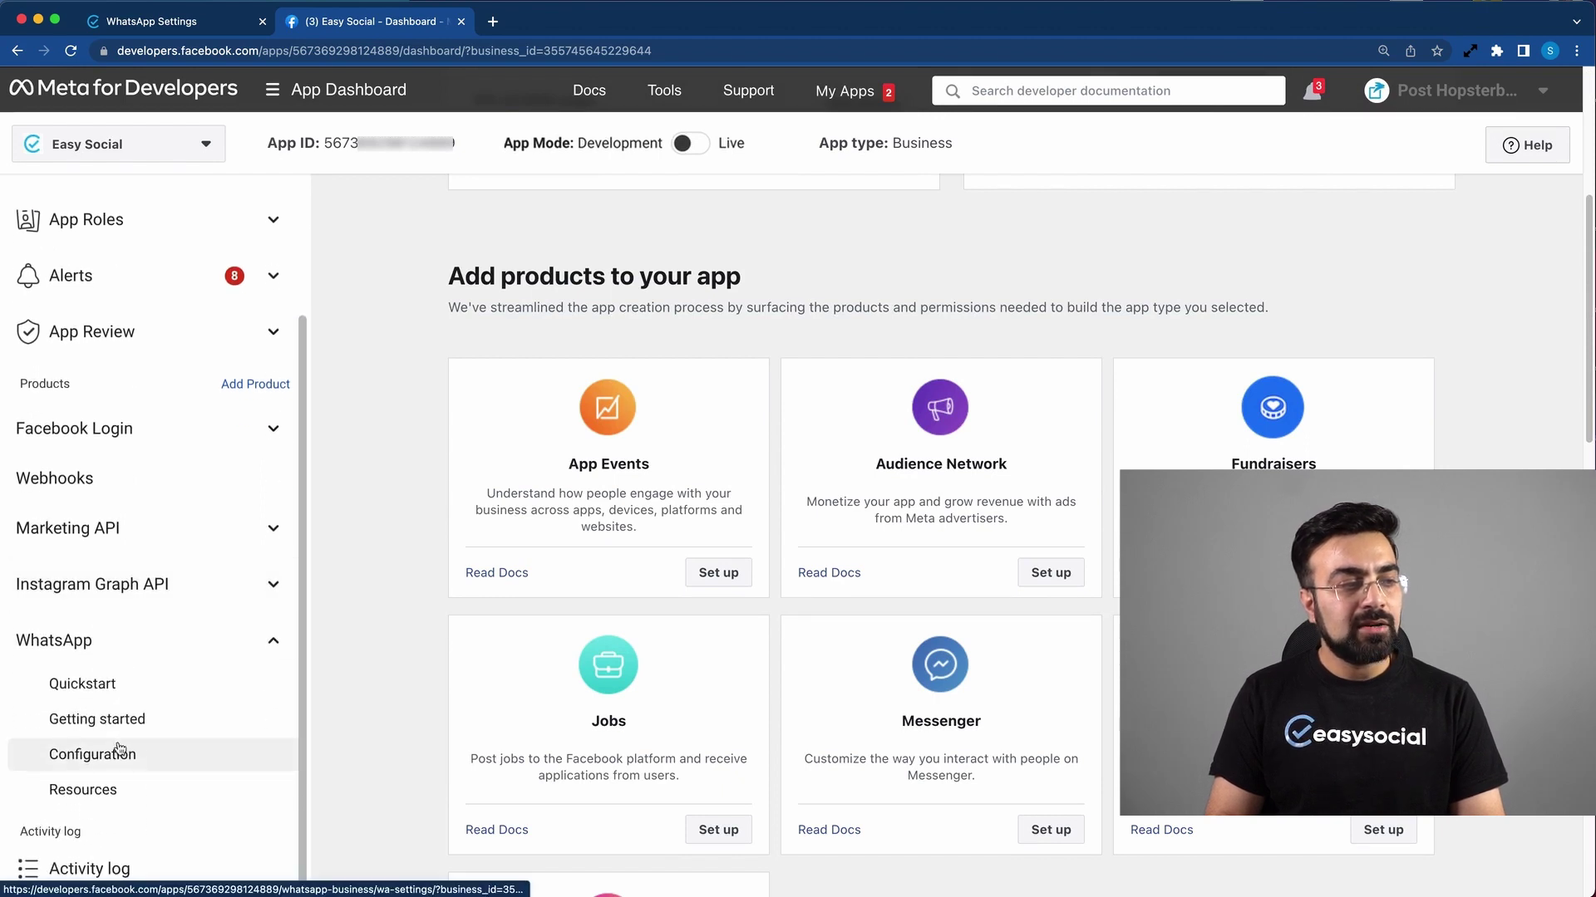
{"action": "left_click", "coordinate": [115, 729]}
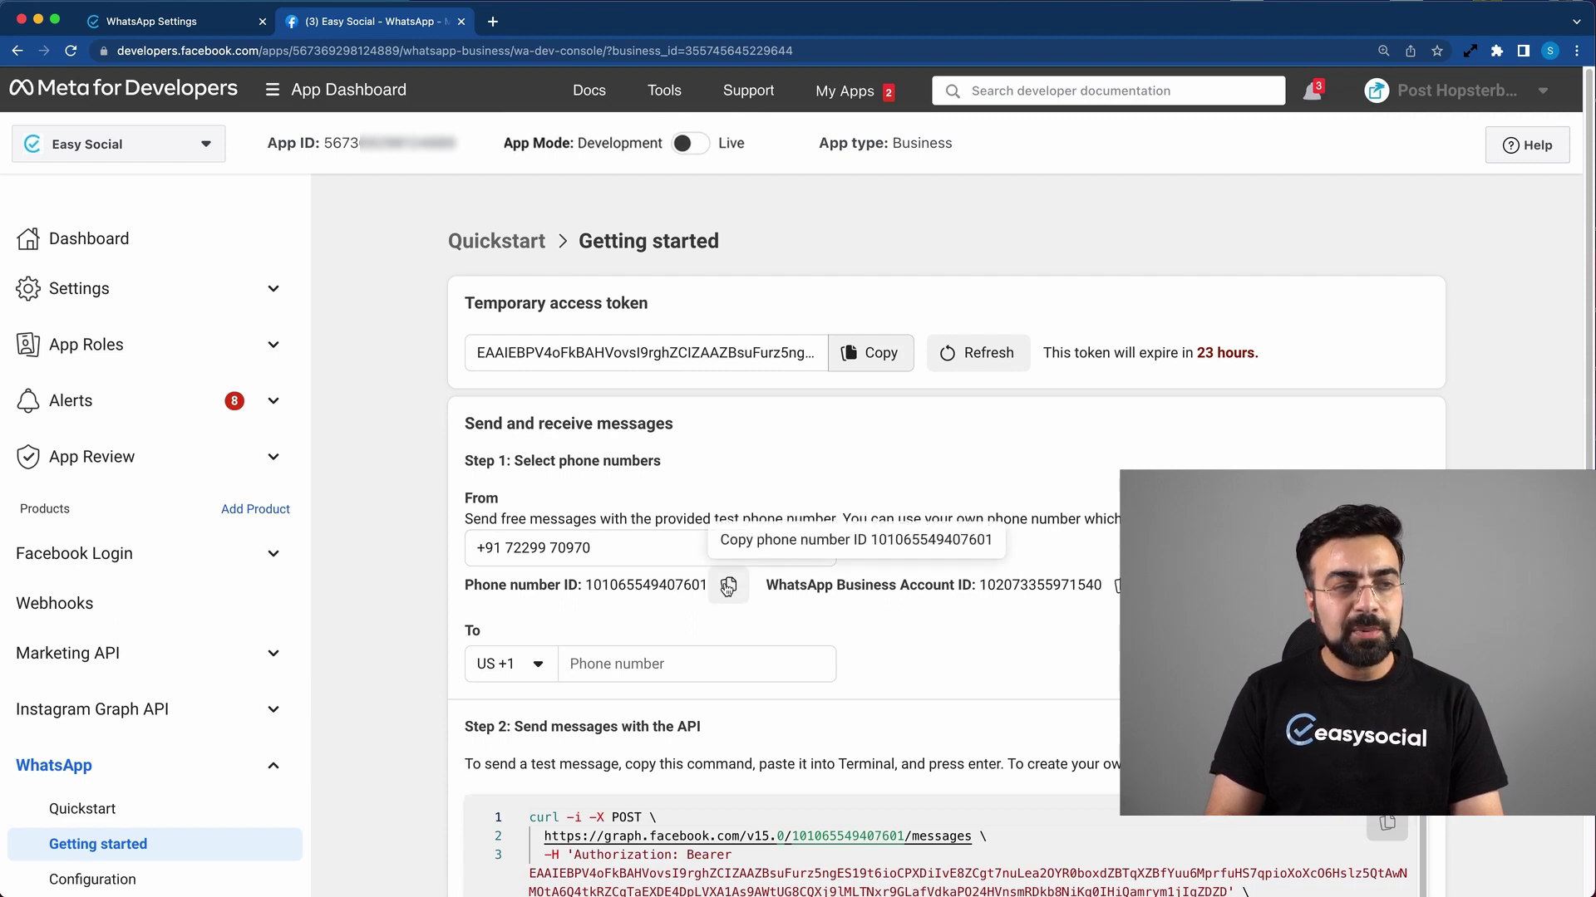
{"action": "left_click", "coordinate": [728, 585]}
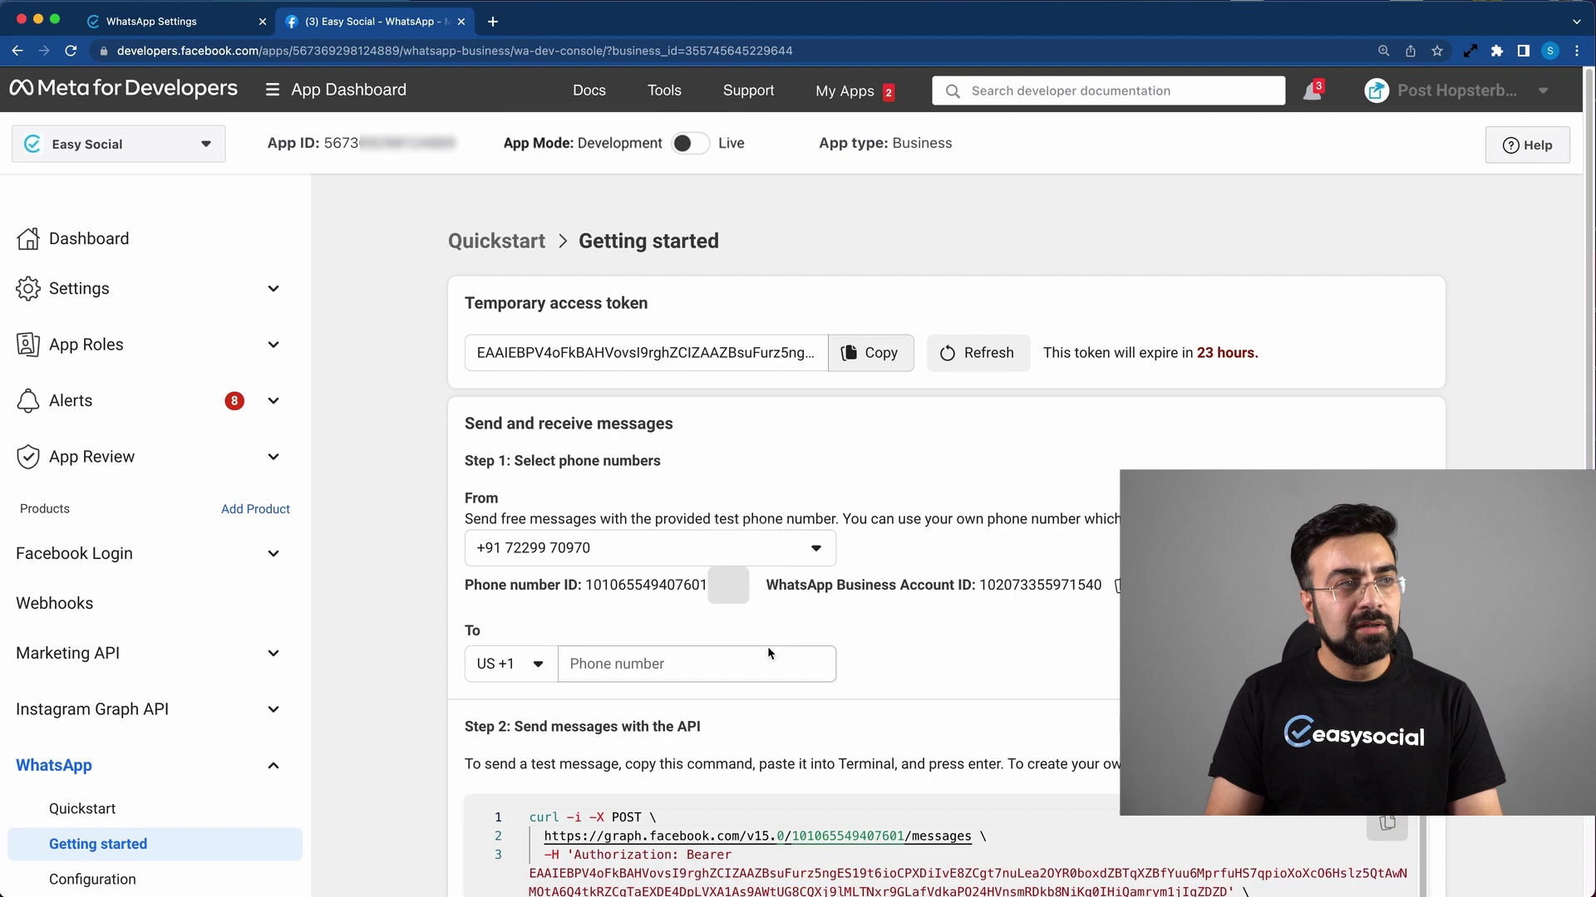
Step: Paste the copied phone number ID into EasySocial's Phone Number ID field
{"action": "left_click", "coordinate": [208, 24]}
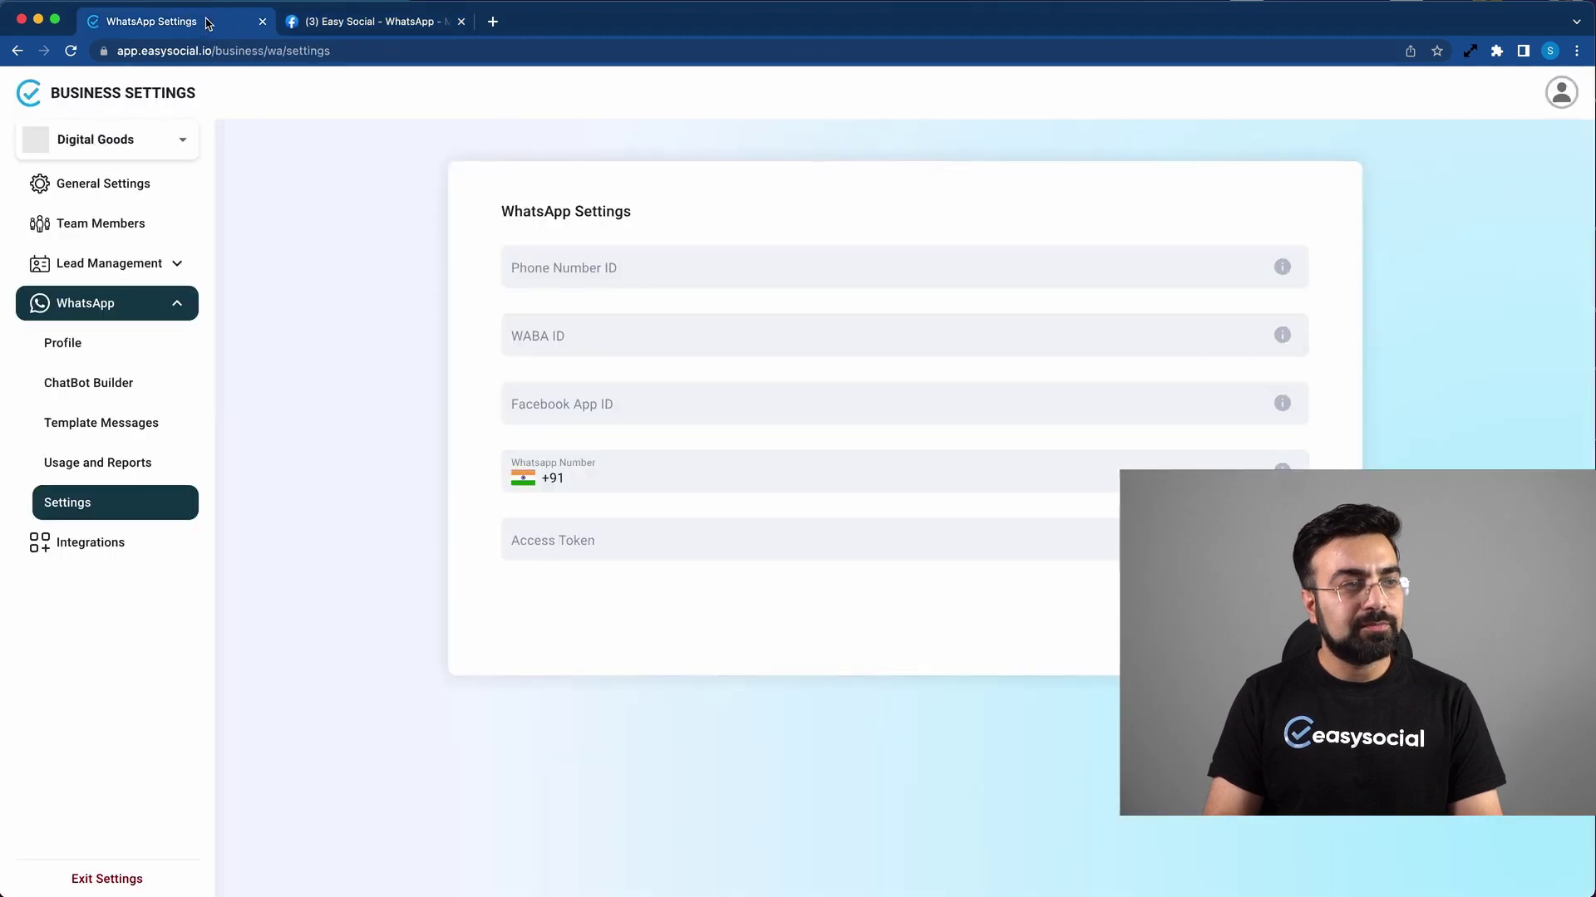
{"action": "left_click", "coordinate": [581, 279]}
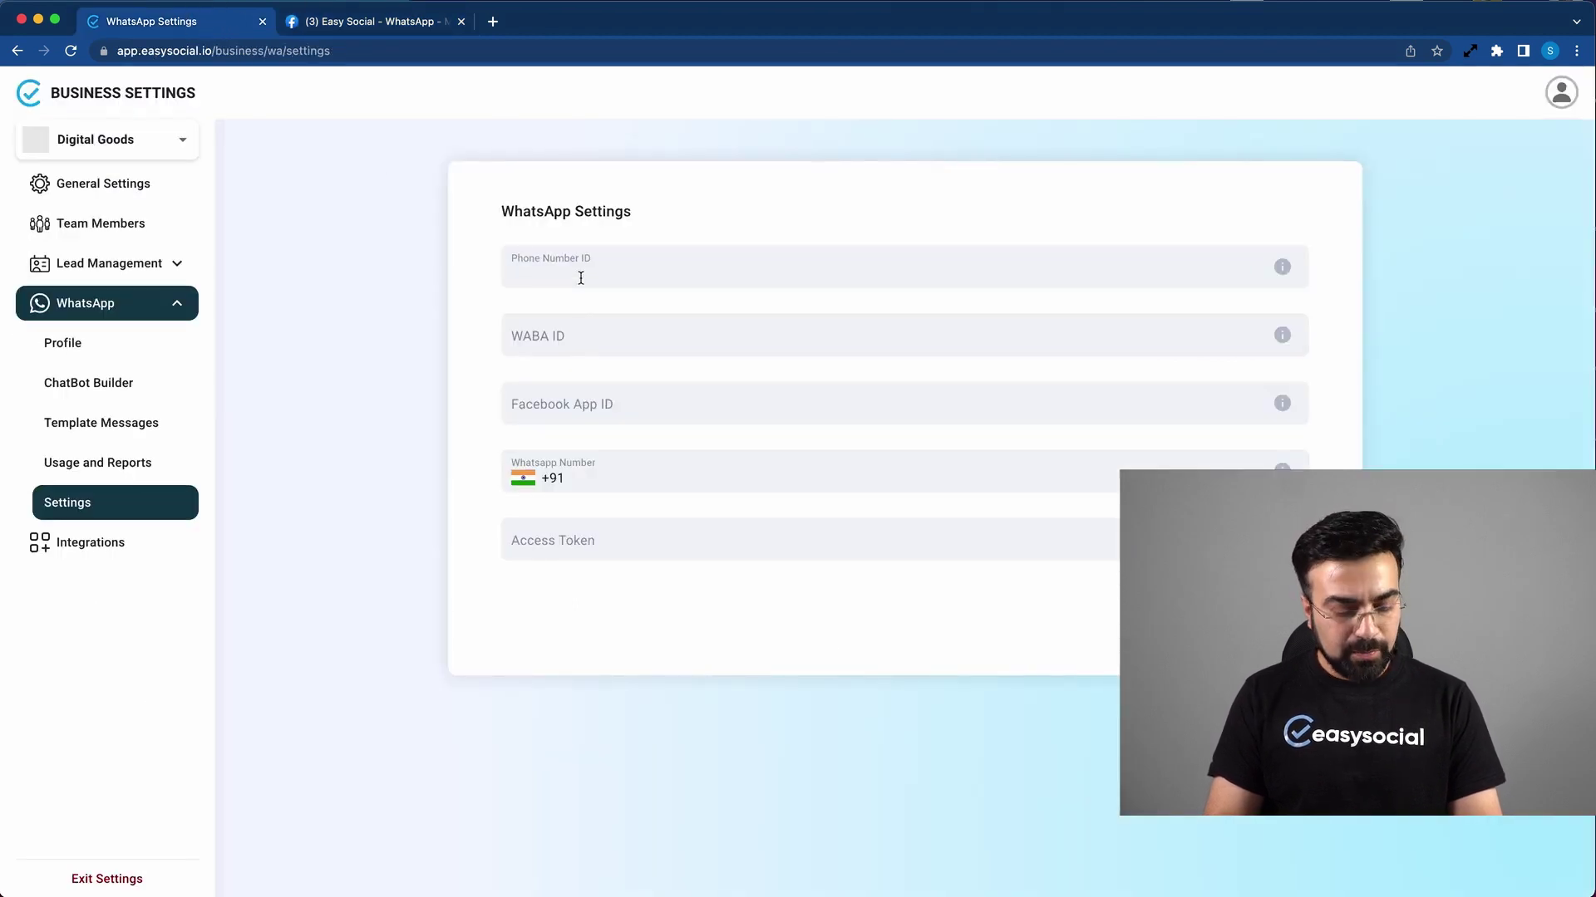
{"action": "key", "text": "super+v"}
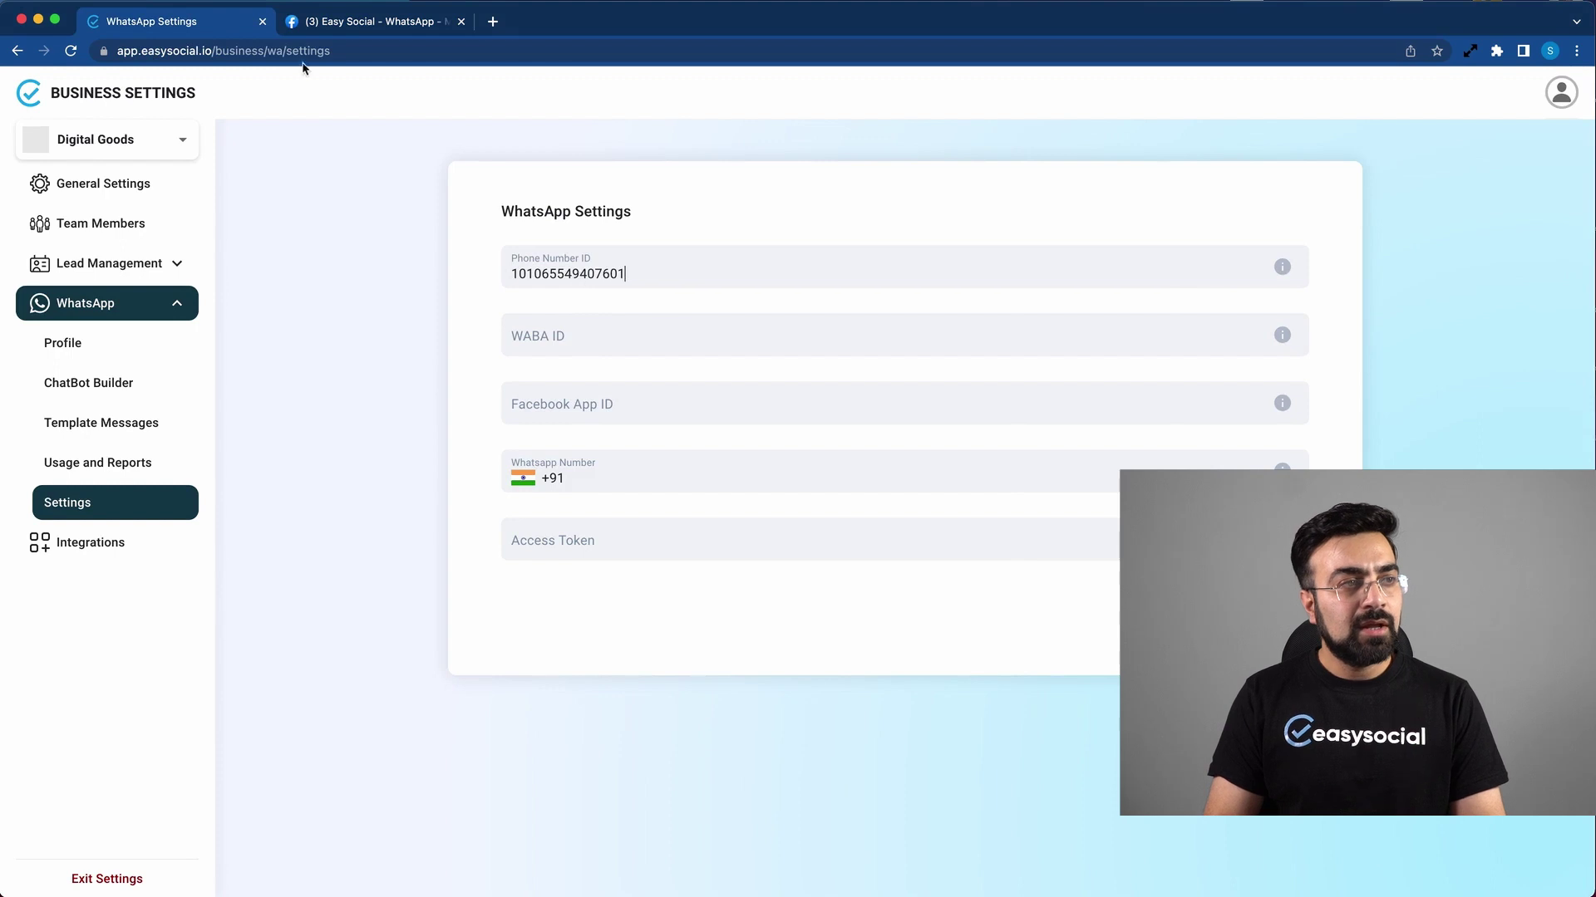
Step: Copy the WhatsApp Business Account ID from Meta and paste it into WABA ID
{"action": "left_click", "coordinate": [355, 26]}
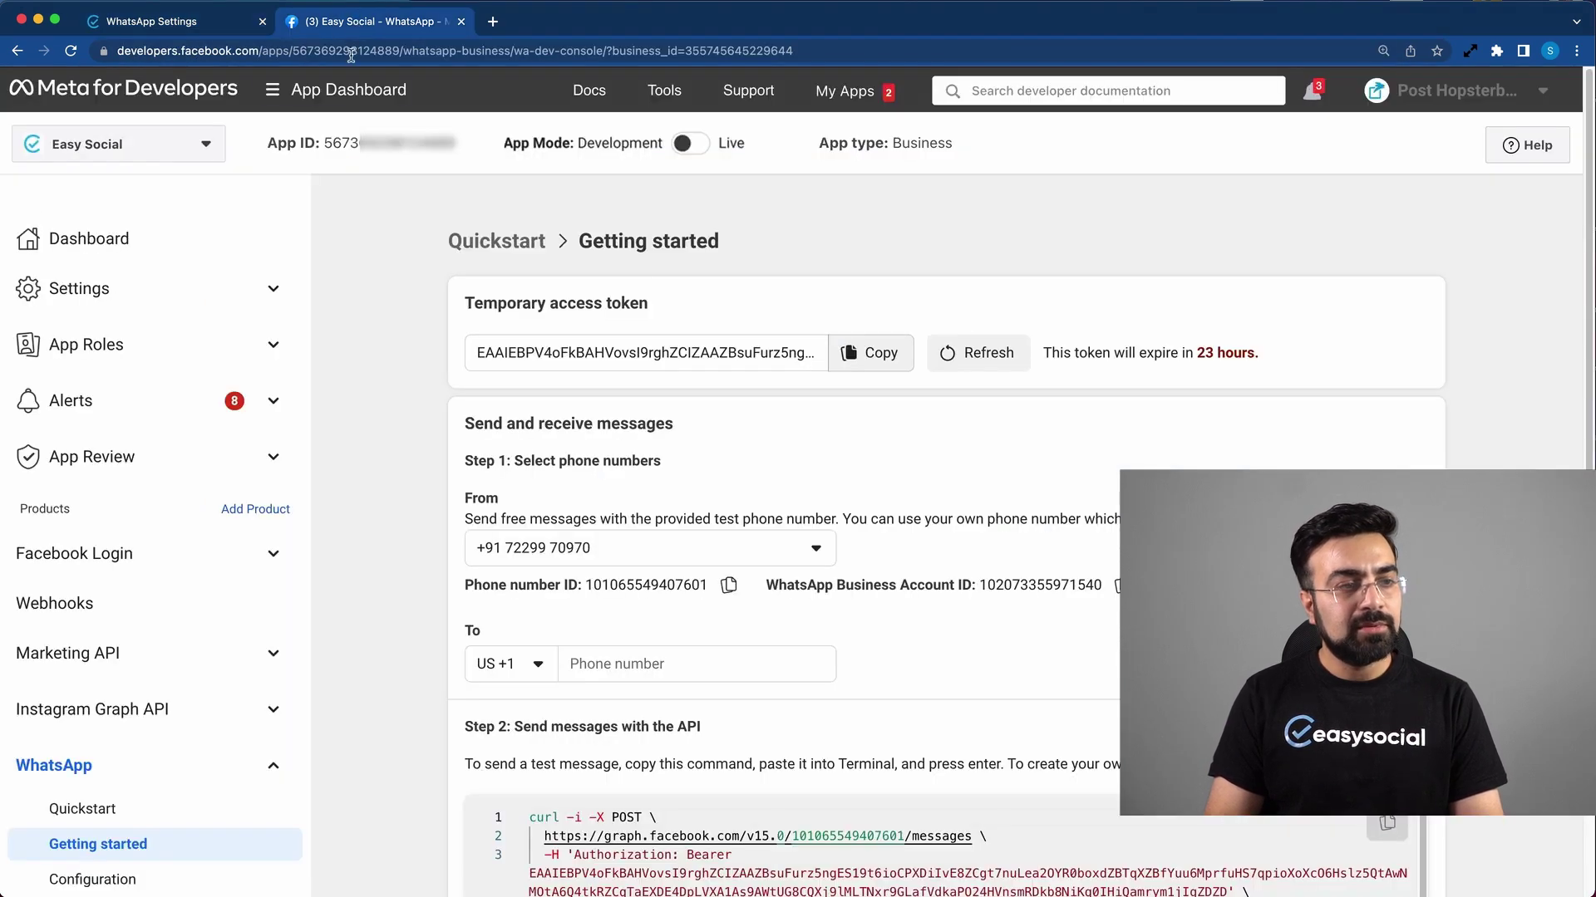
{"action": "left_click_drag", "start_coordinate": [770, 586], "coordinate": [955, 585]}
{"action": "left_click", "coordinate": [1116, 585]}
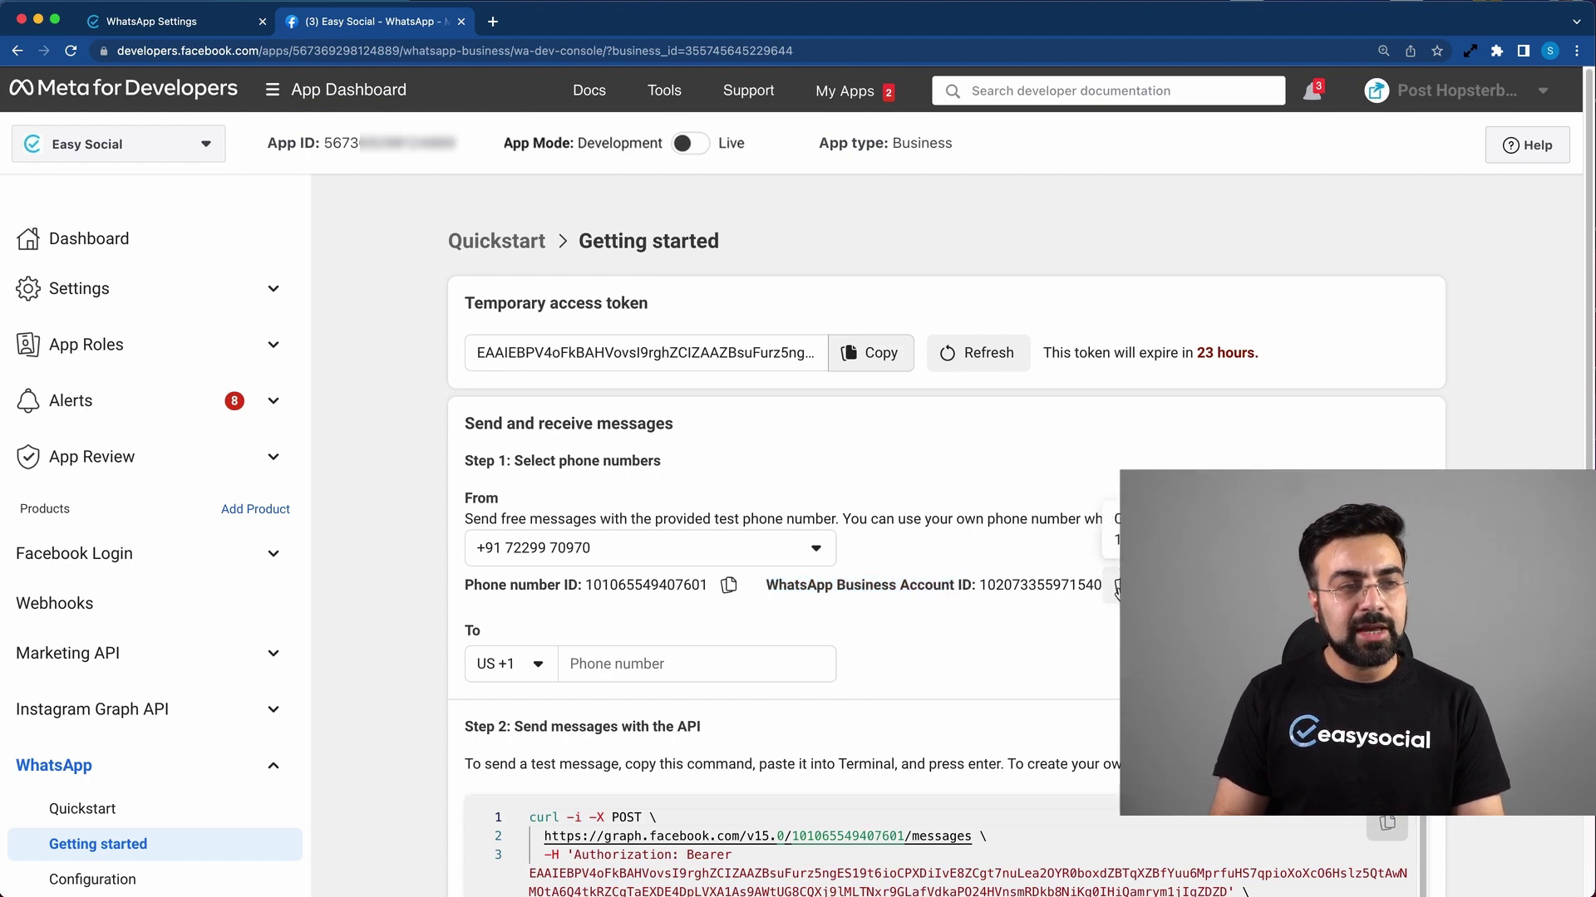
{"action": "left_click", "coordinate": [183, 31]}
{"action": "left_click", "coordinate": [656, 332]}
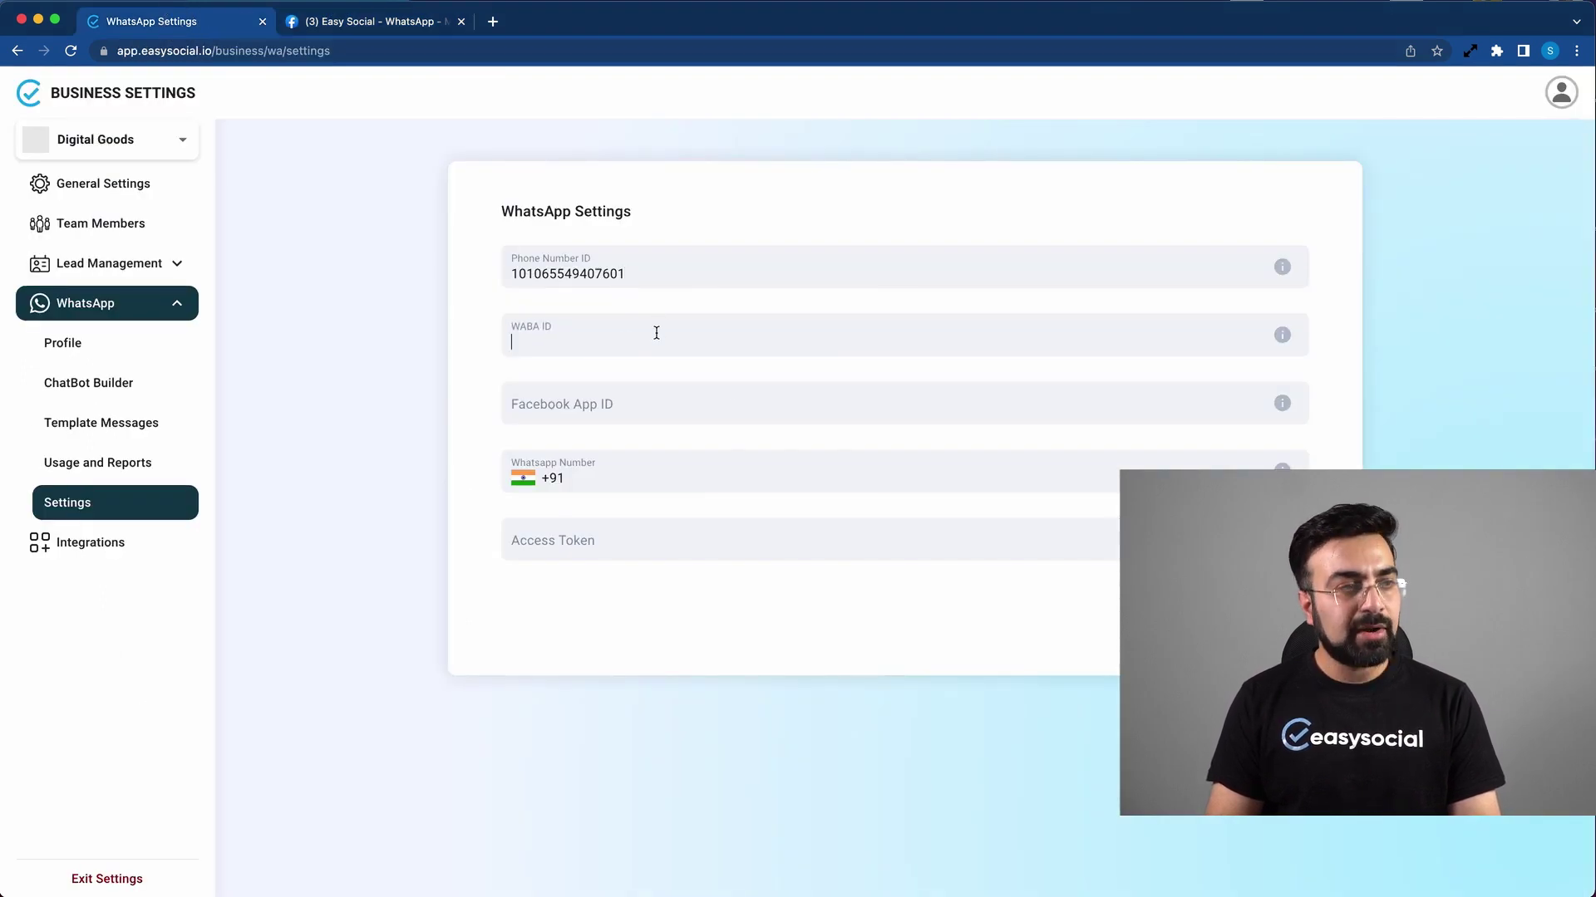
{"action": "key", "text": "super+v"}
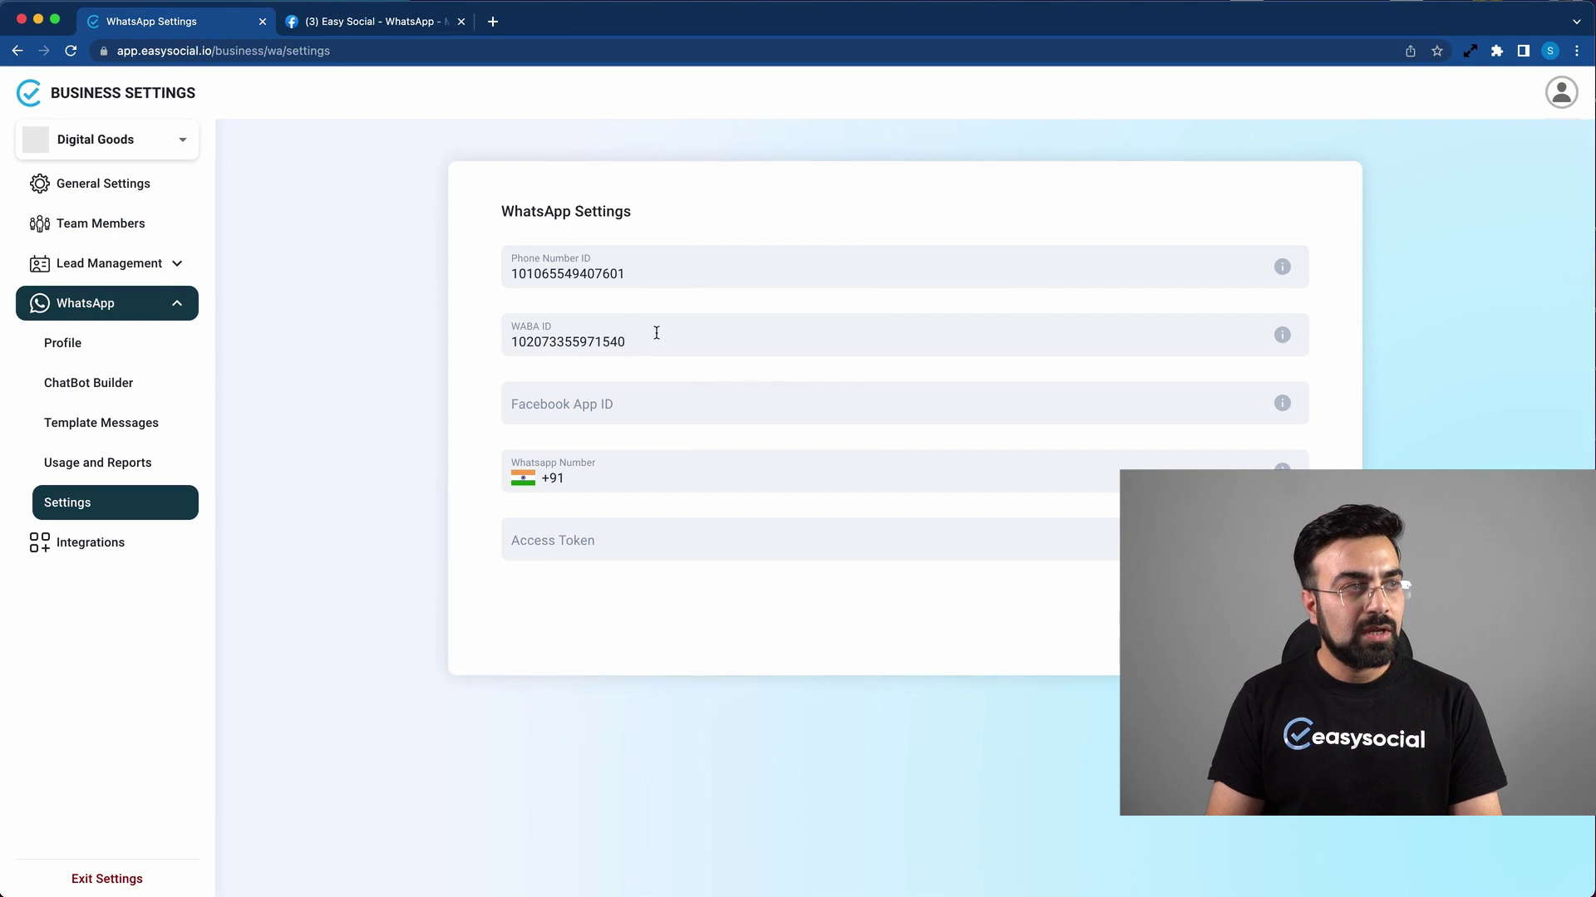
{"action": "left_click", "coordinate": [320, 24]}
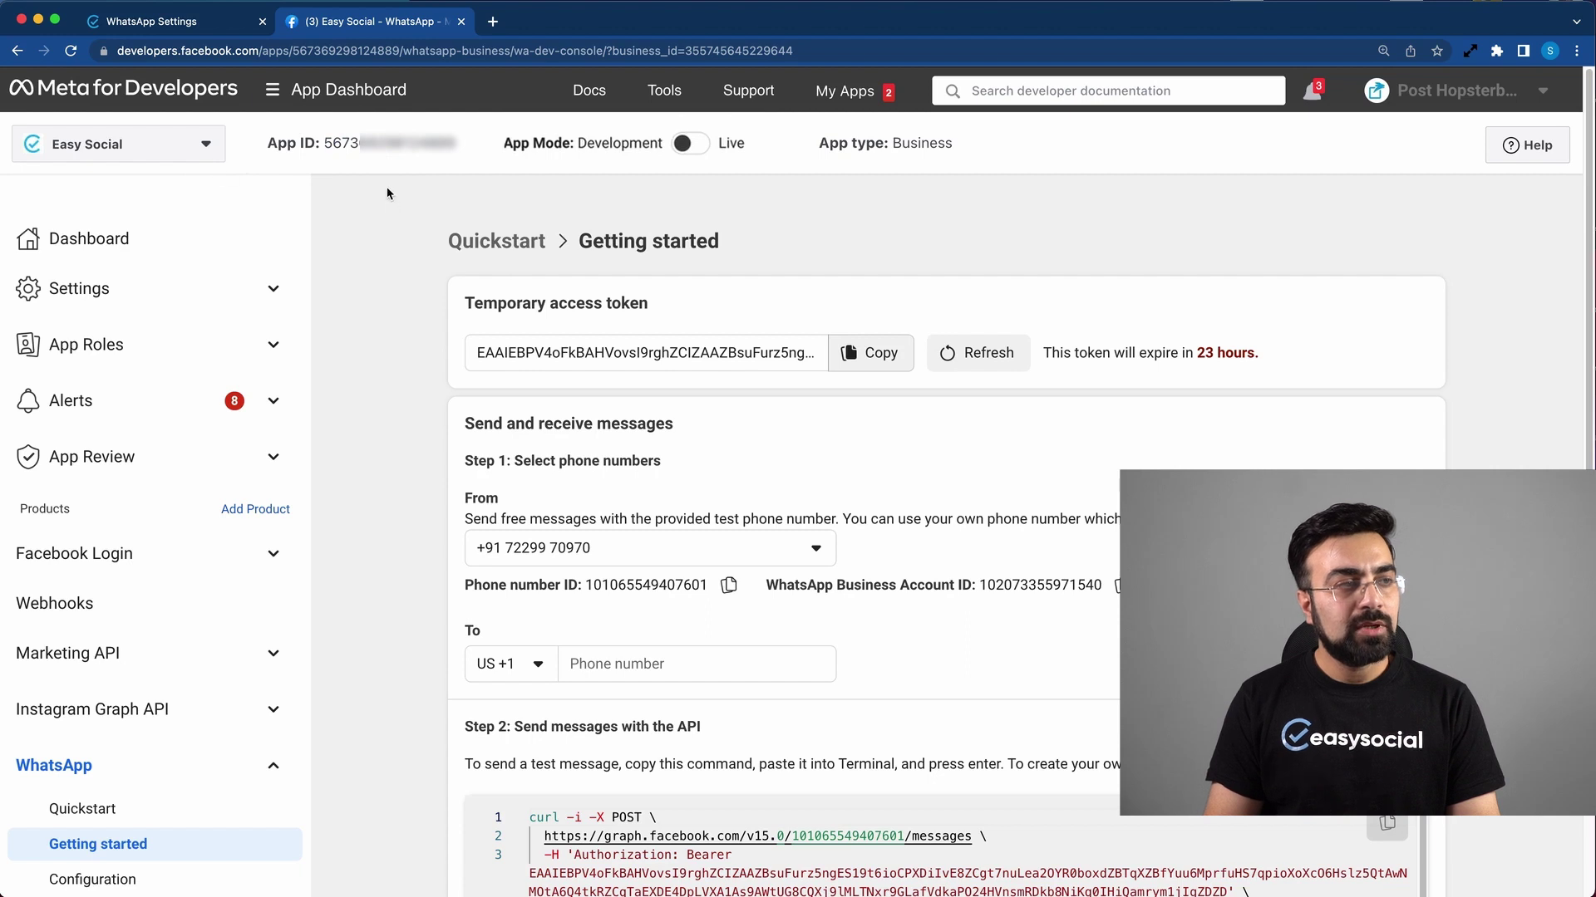
Step: Copy the Meta App ID into EasySocial's Facebook App ID field
{"action": "triple_click", "coordinate": [306, 147]}
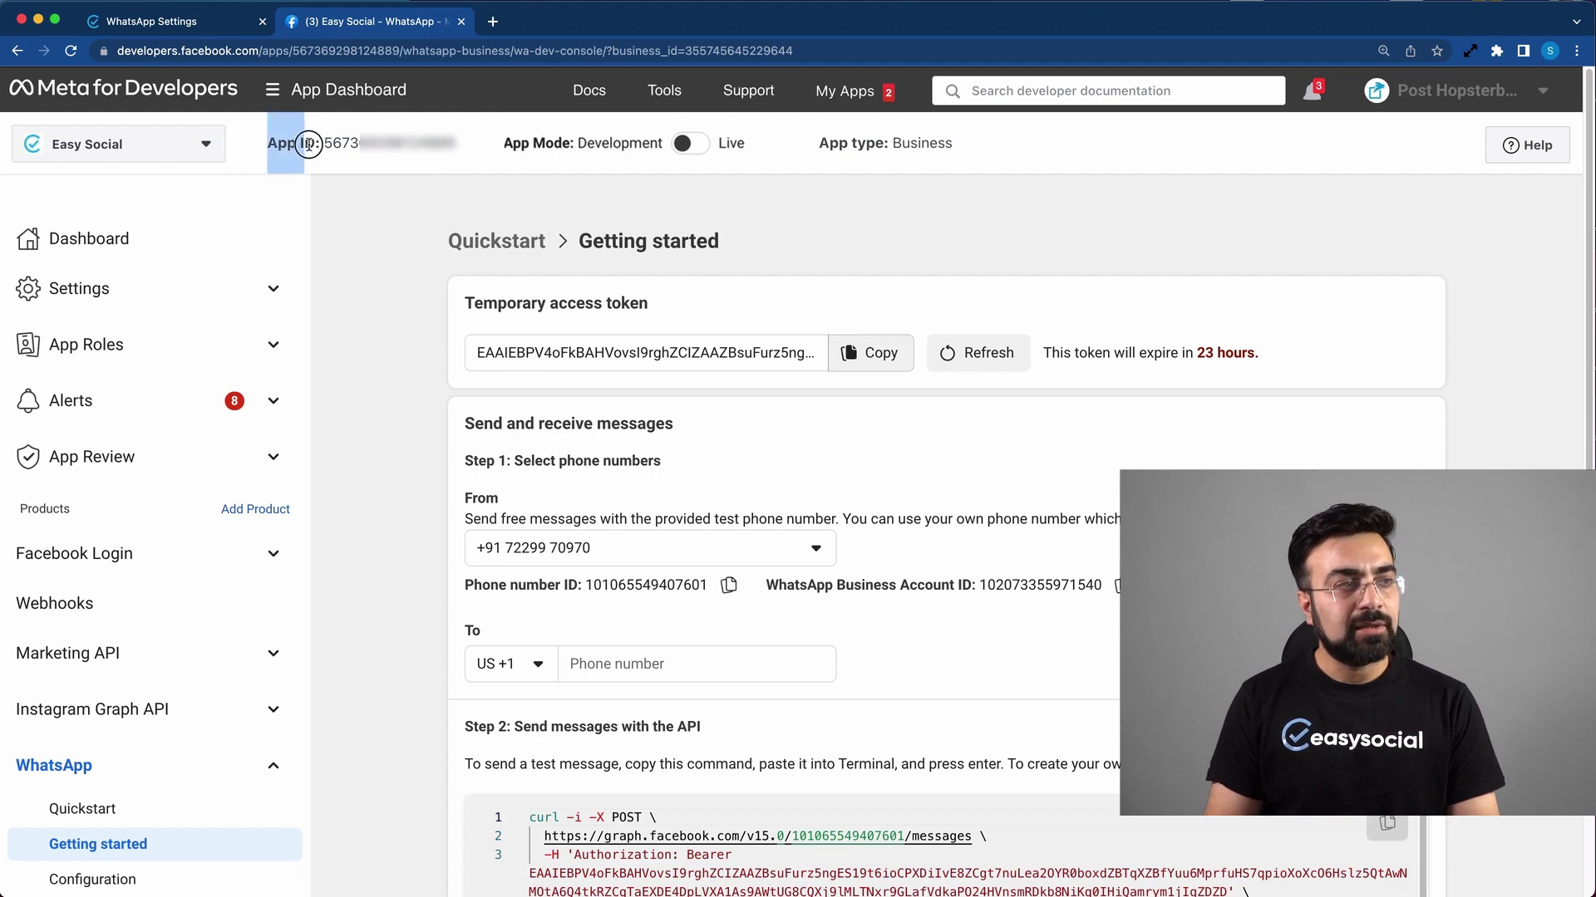
{"action": "left_click", "coordinate": [378, 146]}
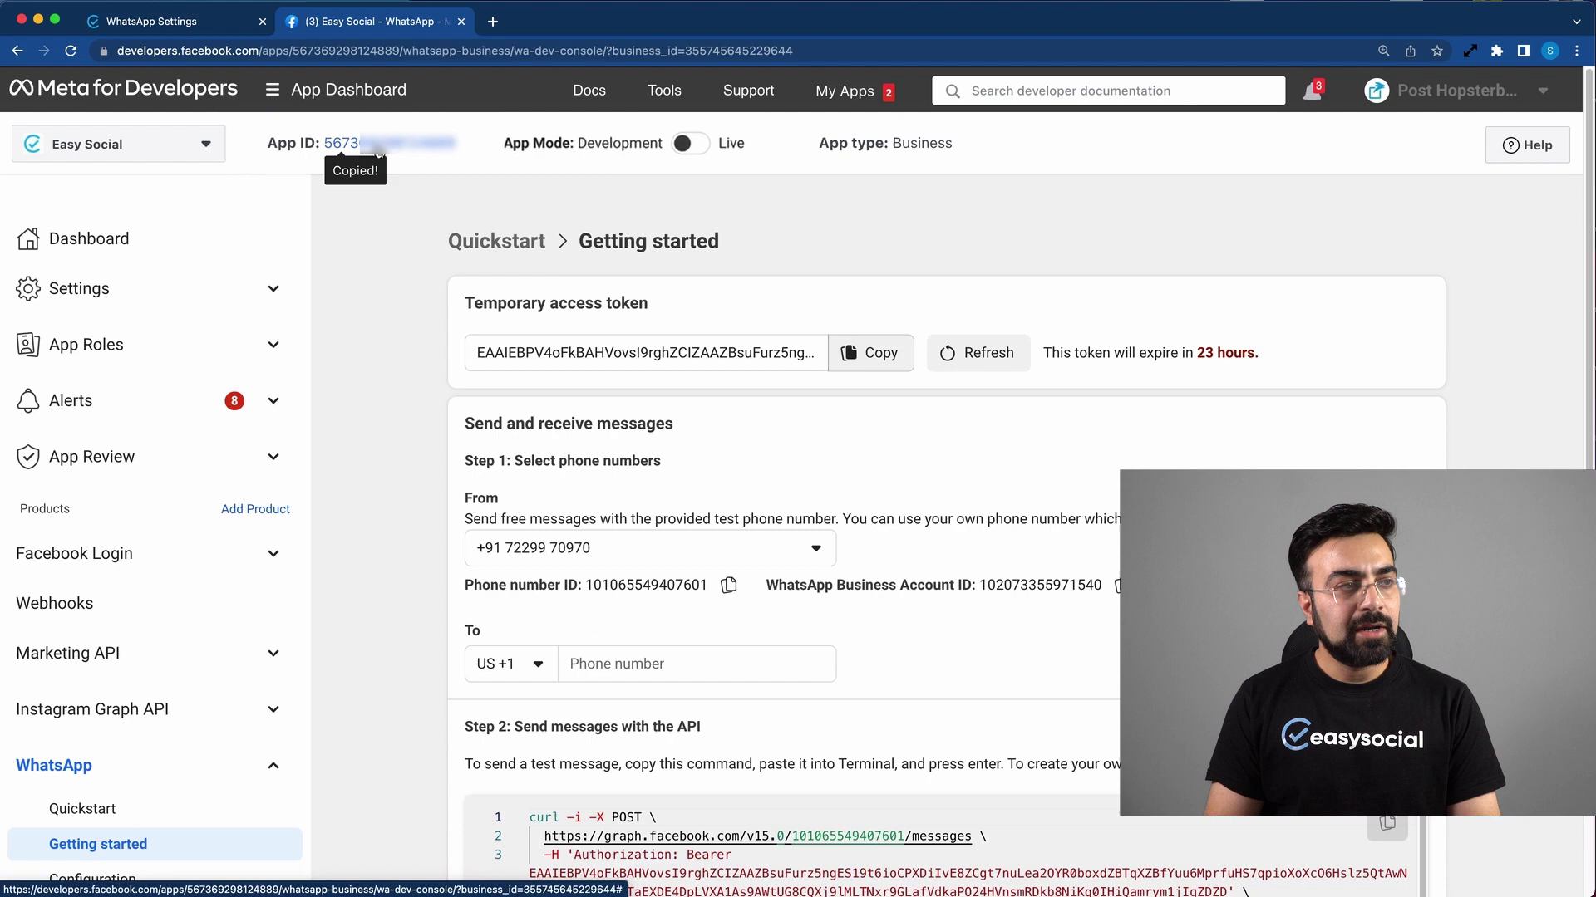
{"action": "left_click", "coordinate": [179, 21]}
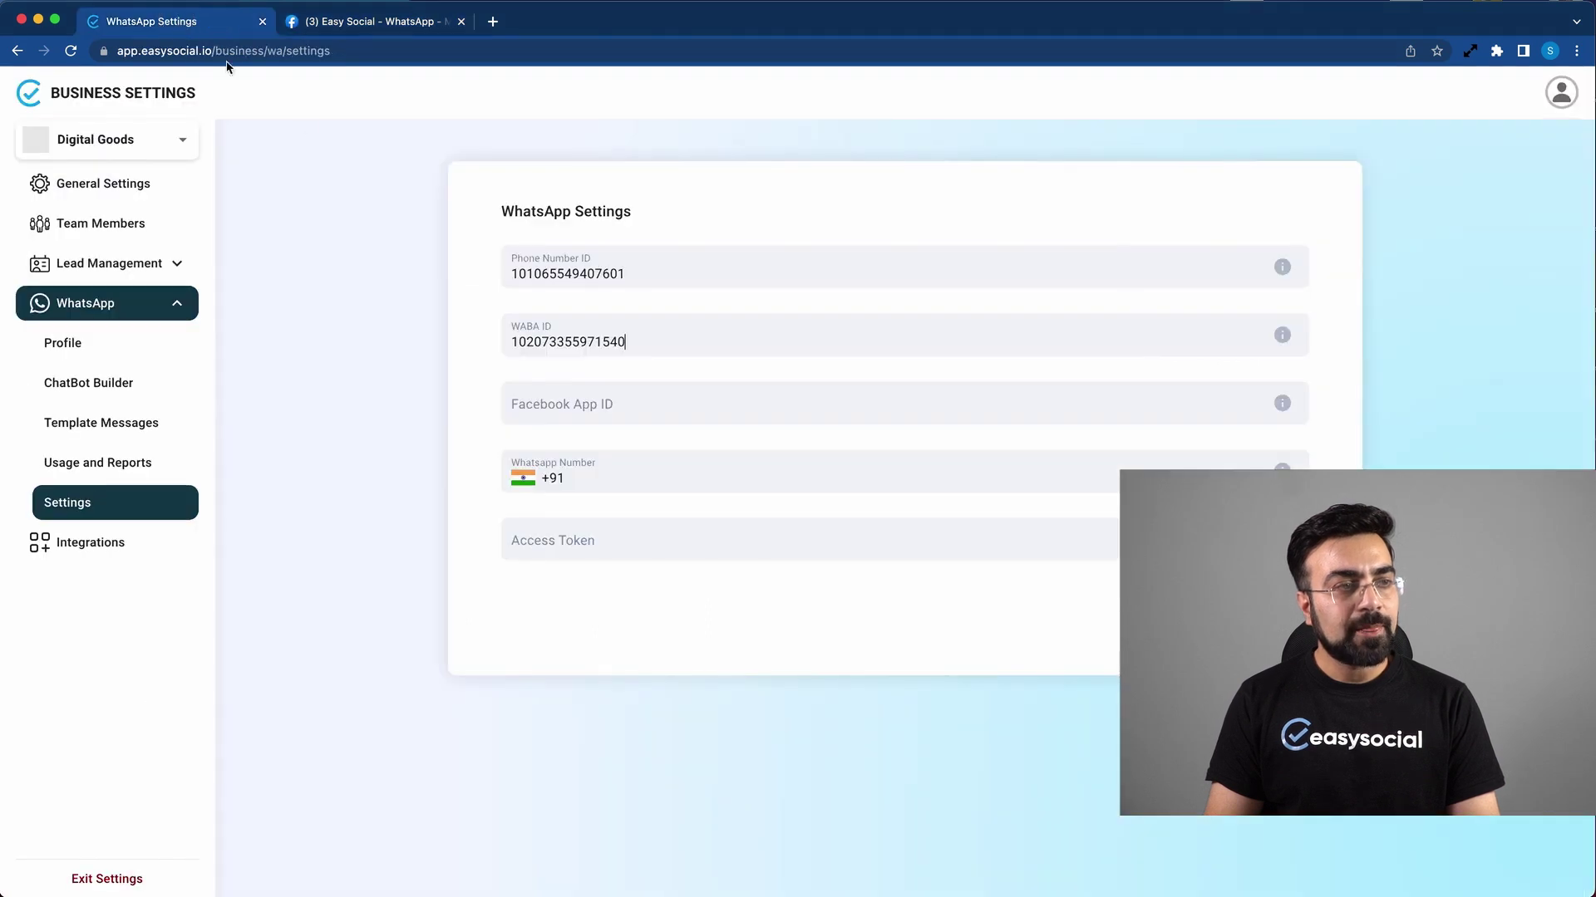
{"action": "left_click", "coordinate": [591, 407]}
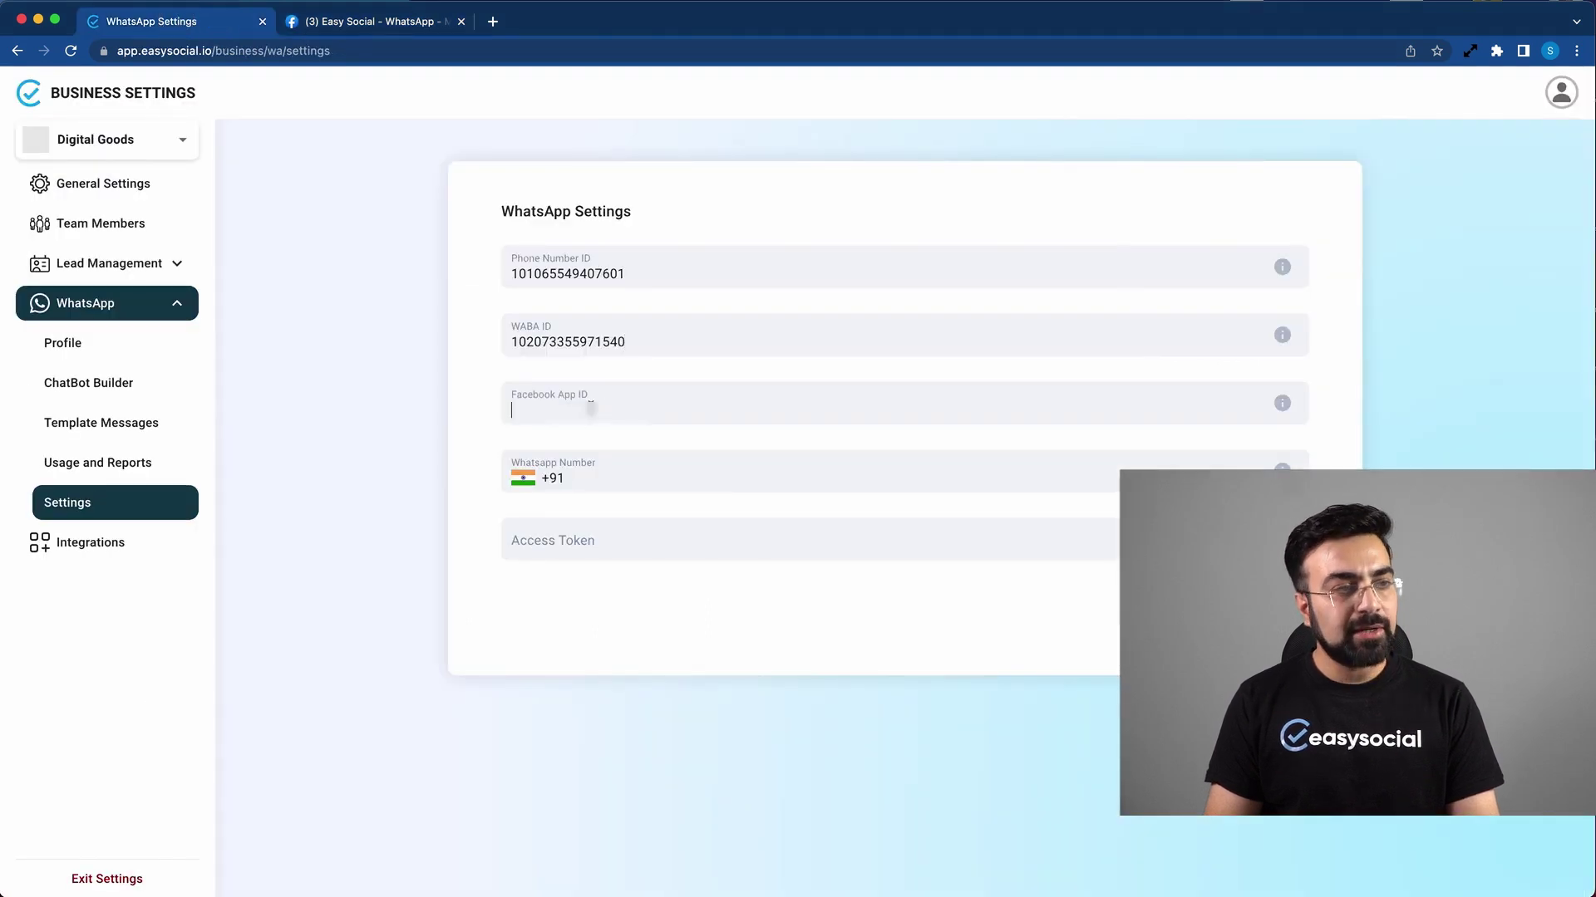
{"action": "key", "text": "super+v"}
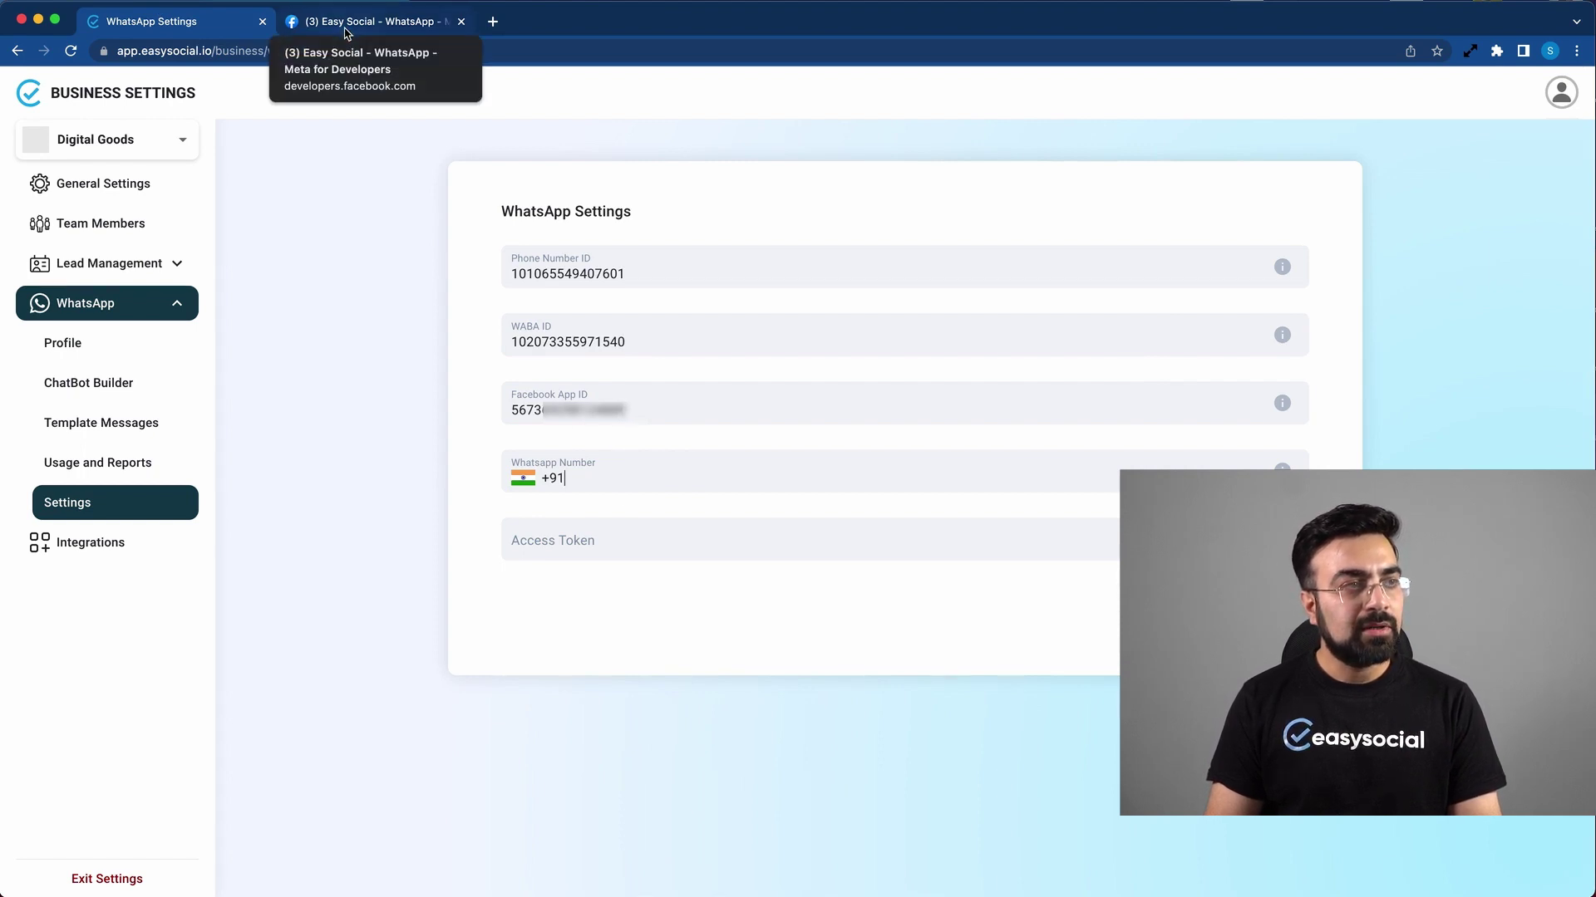
Step: Copy the test From phone number into the Whatsapp Number field
{"action": "left_click", "coordinate": [346, 30]}
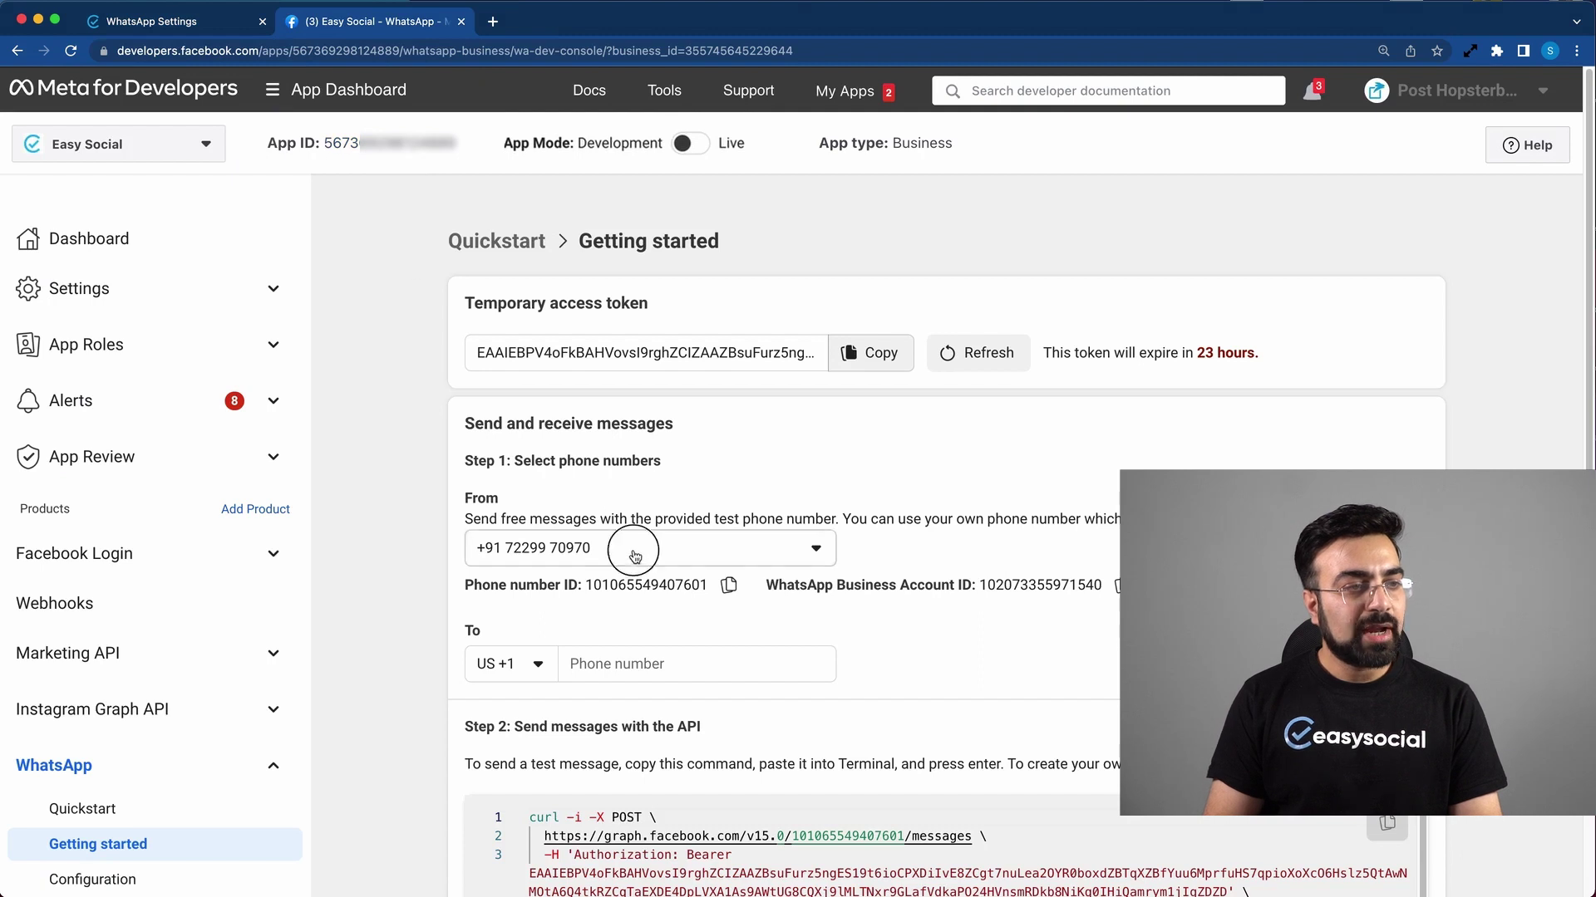
{"action": "left_click_drag", "start_coordinate": [631, 546], "coordinate": [504, 550]}
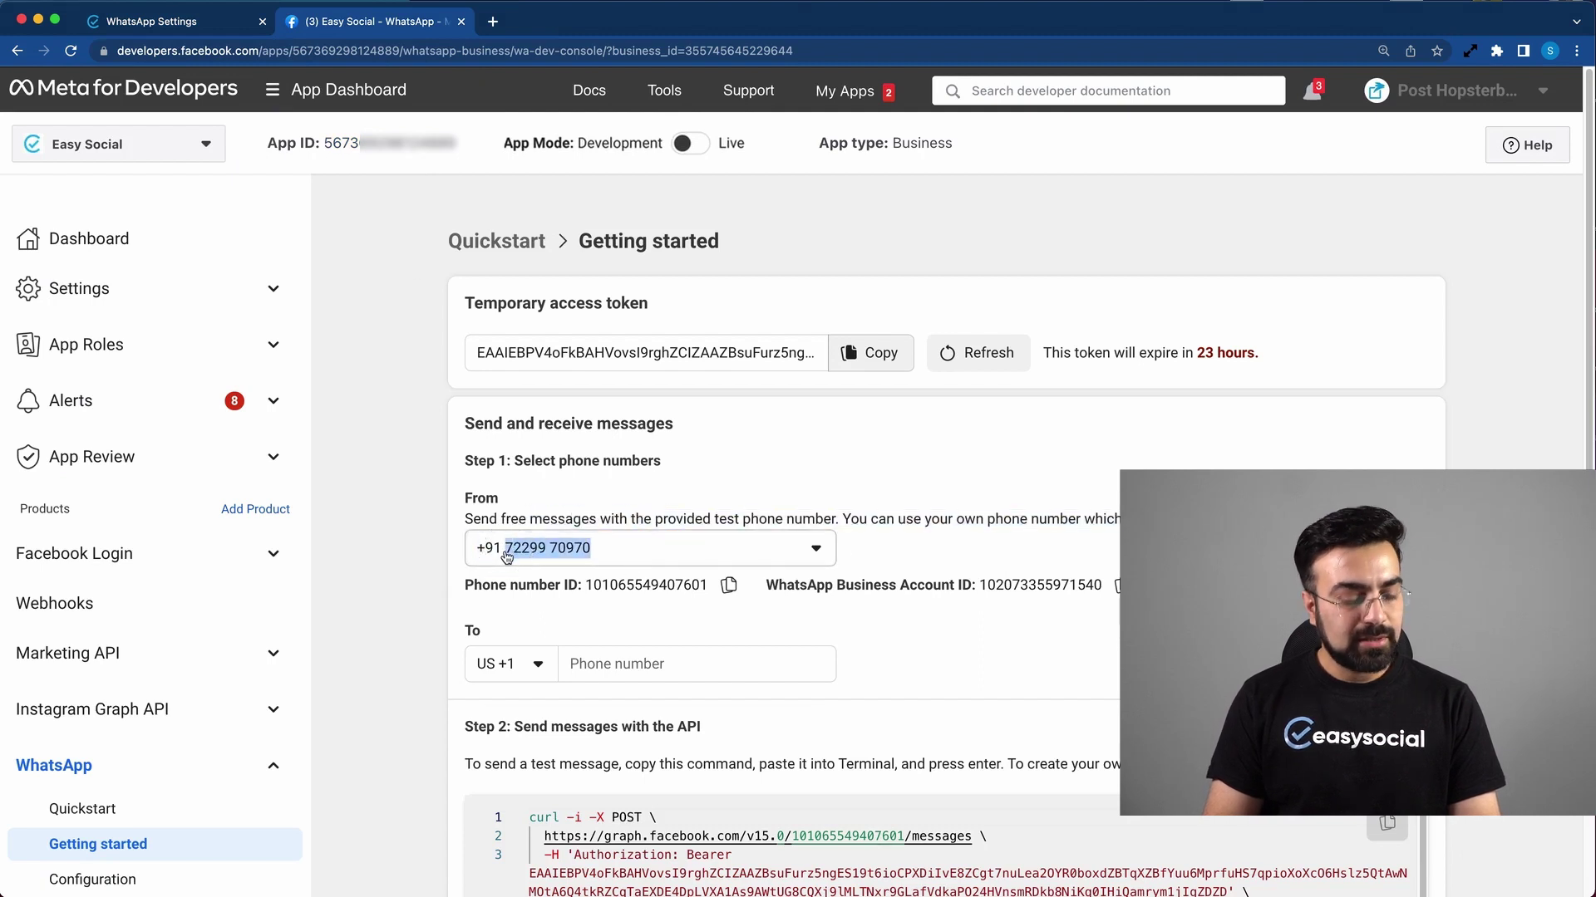
{"action": "left_click", "coordinate": [179, 24]}
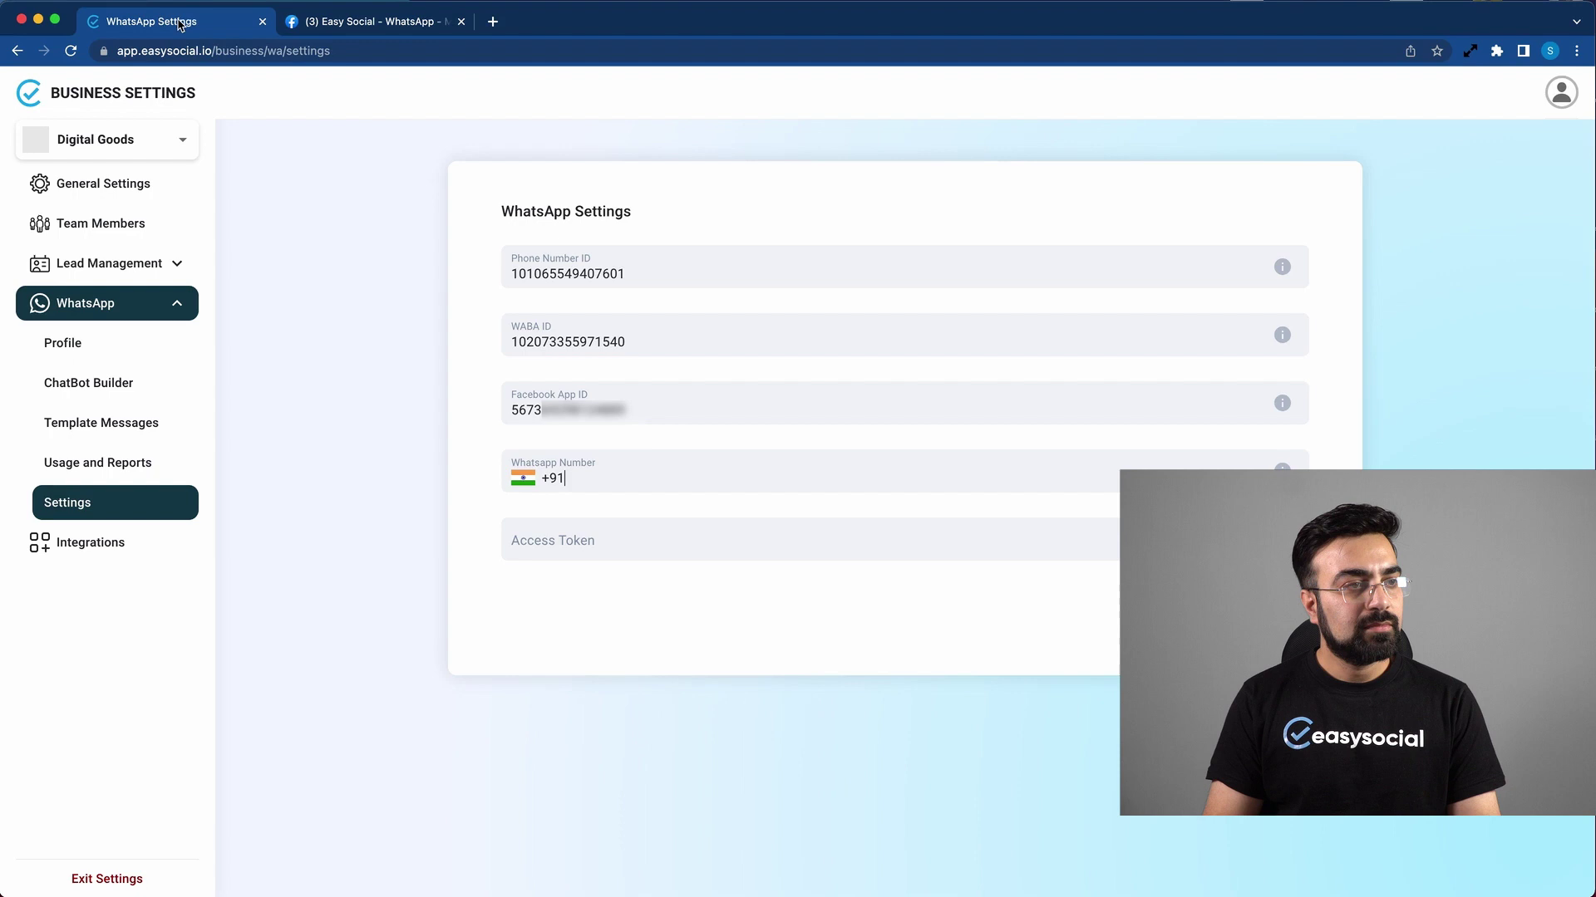
{"action": "key", "text": "super+v"}
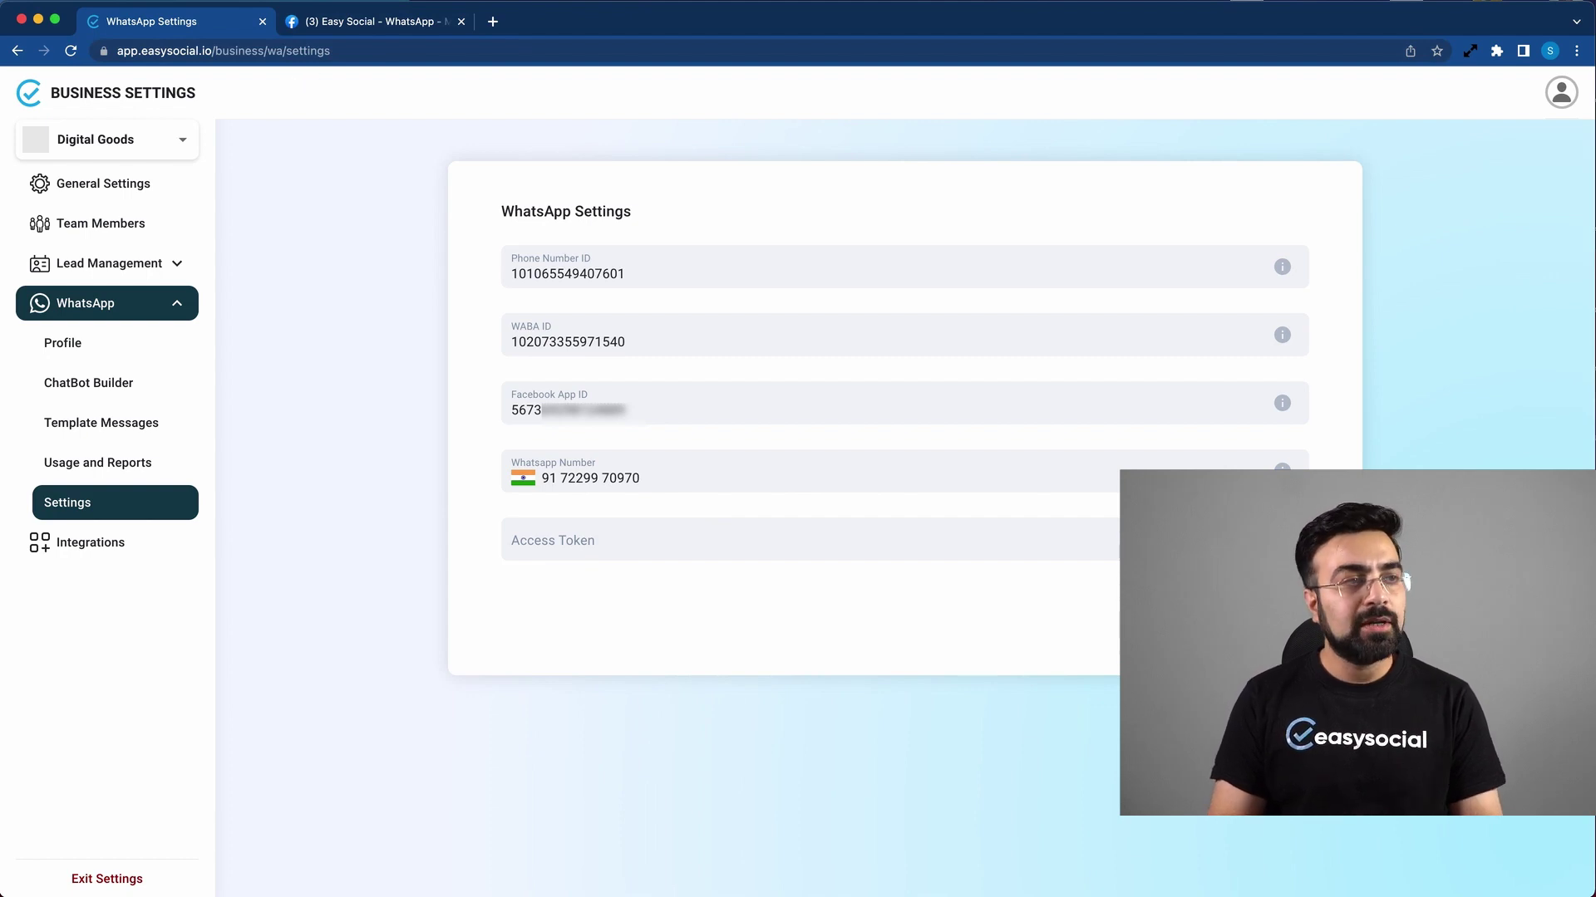
Step: Open business.facebook.com and go to Evolvenext's Business settings System users page
{"action": "left_click", "coordinate": [492, 22]}
{"action": "type", "text": "business.facebook.com/latest/home?nav_ref=bm_home_redirect&asset_id=186349284734779"}
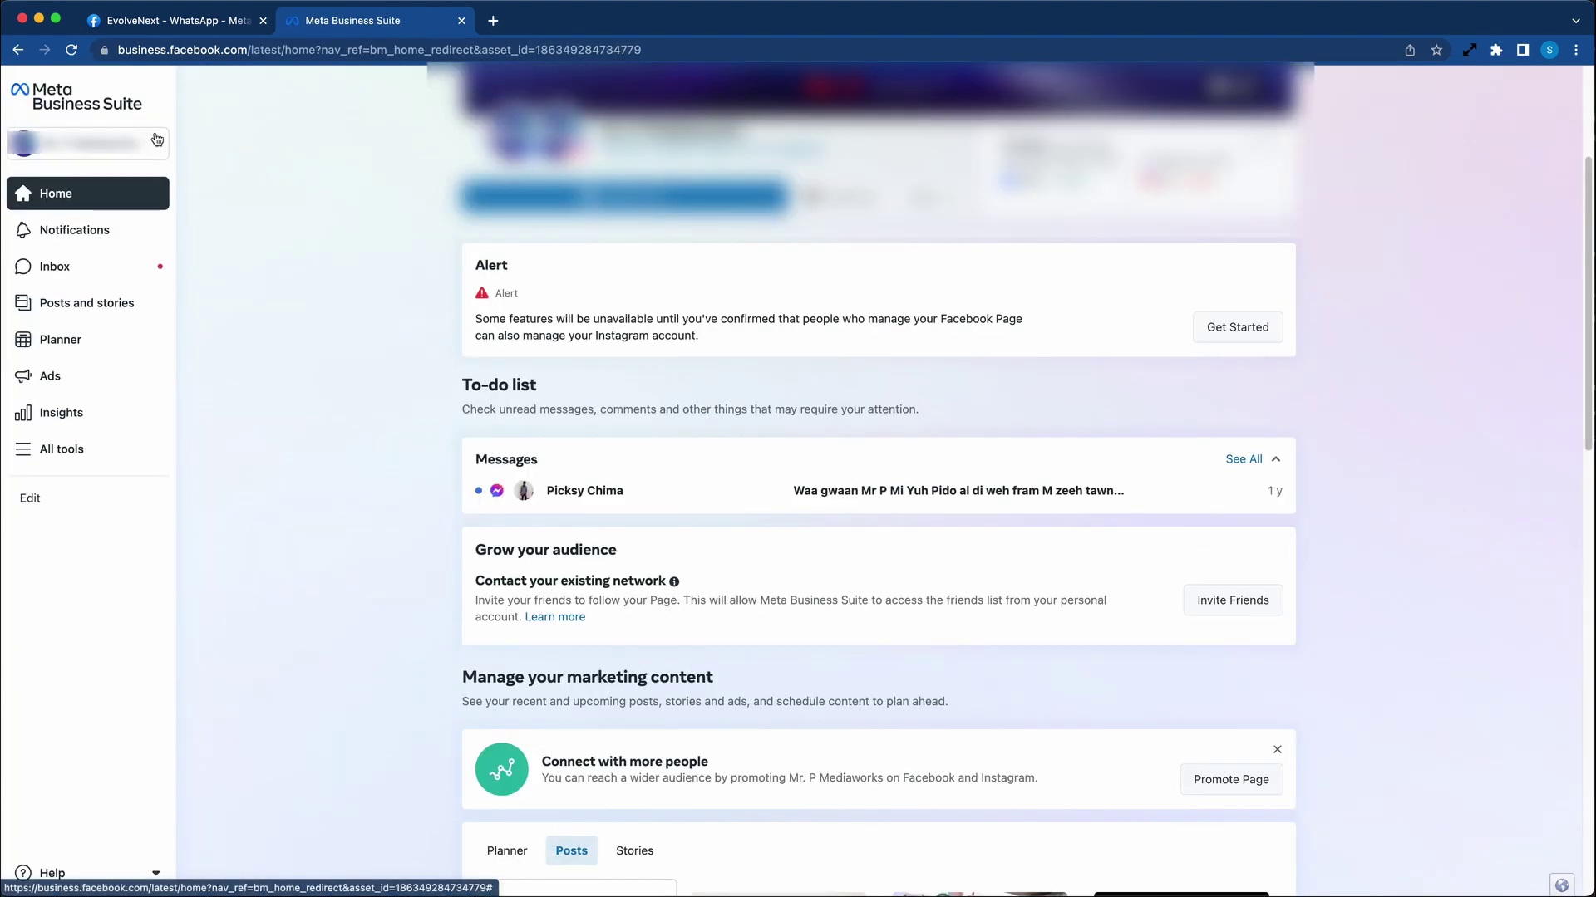
{"action": "left_click", "coordinate": [155, 144]}
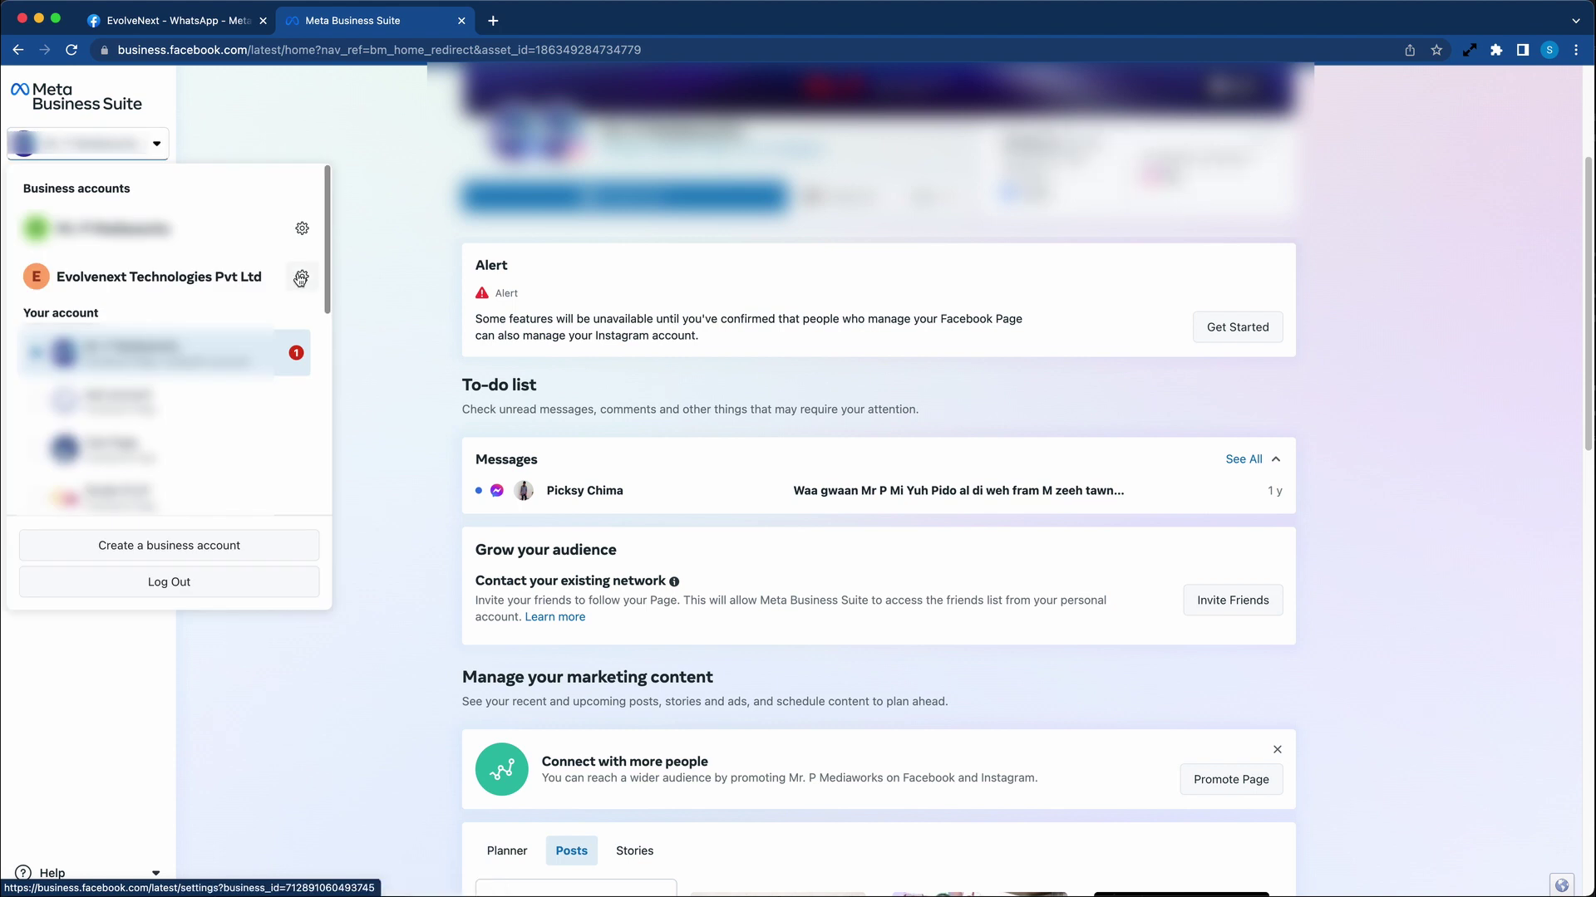
{"action": "left_click", "coordinate": [301, 280]}
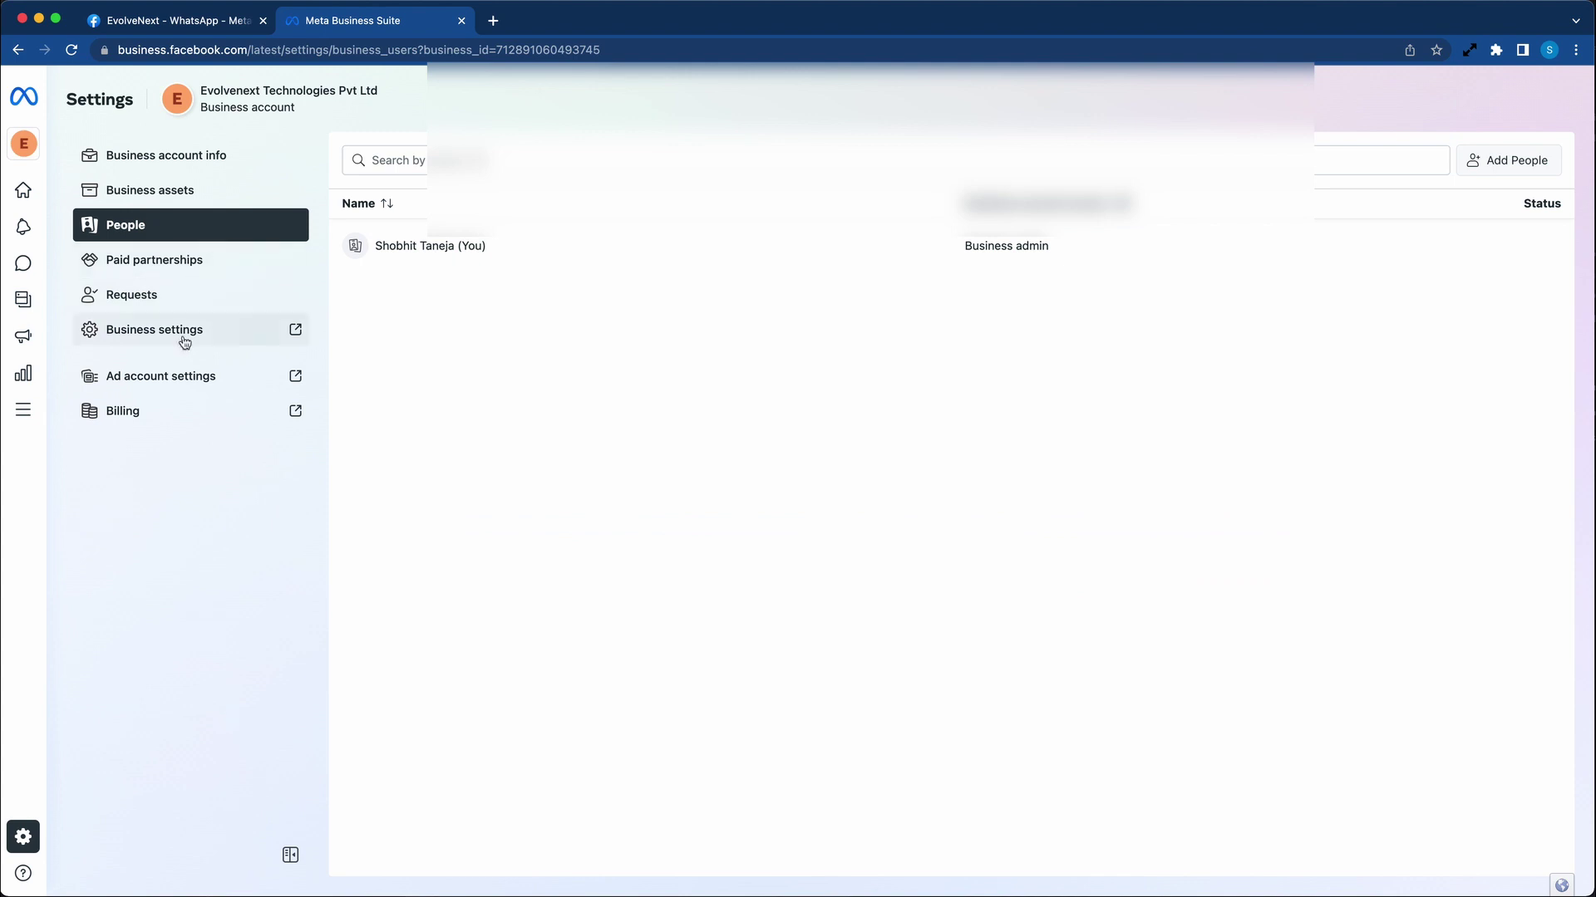
{"action": "left_click", "coordinate": [184, 341]}
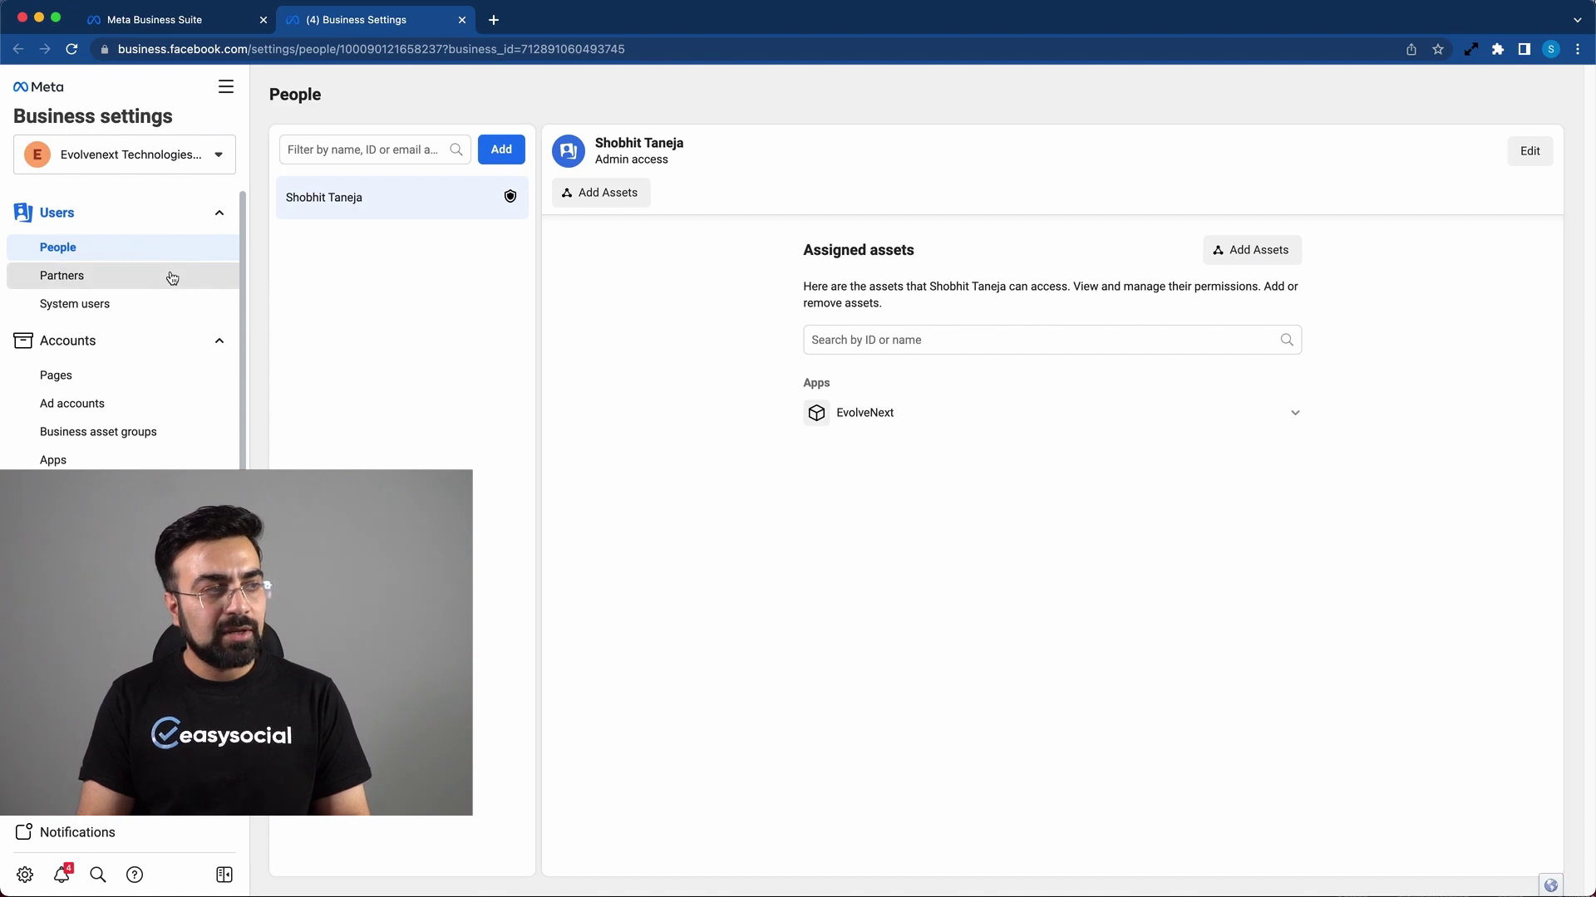
{"action": "left_click", "coordinate": [141, 306]}
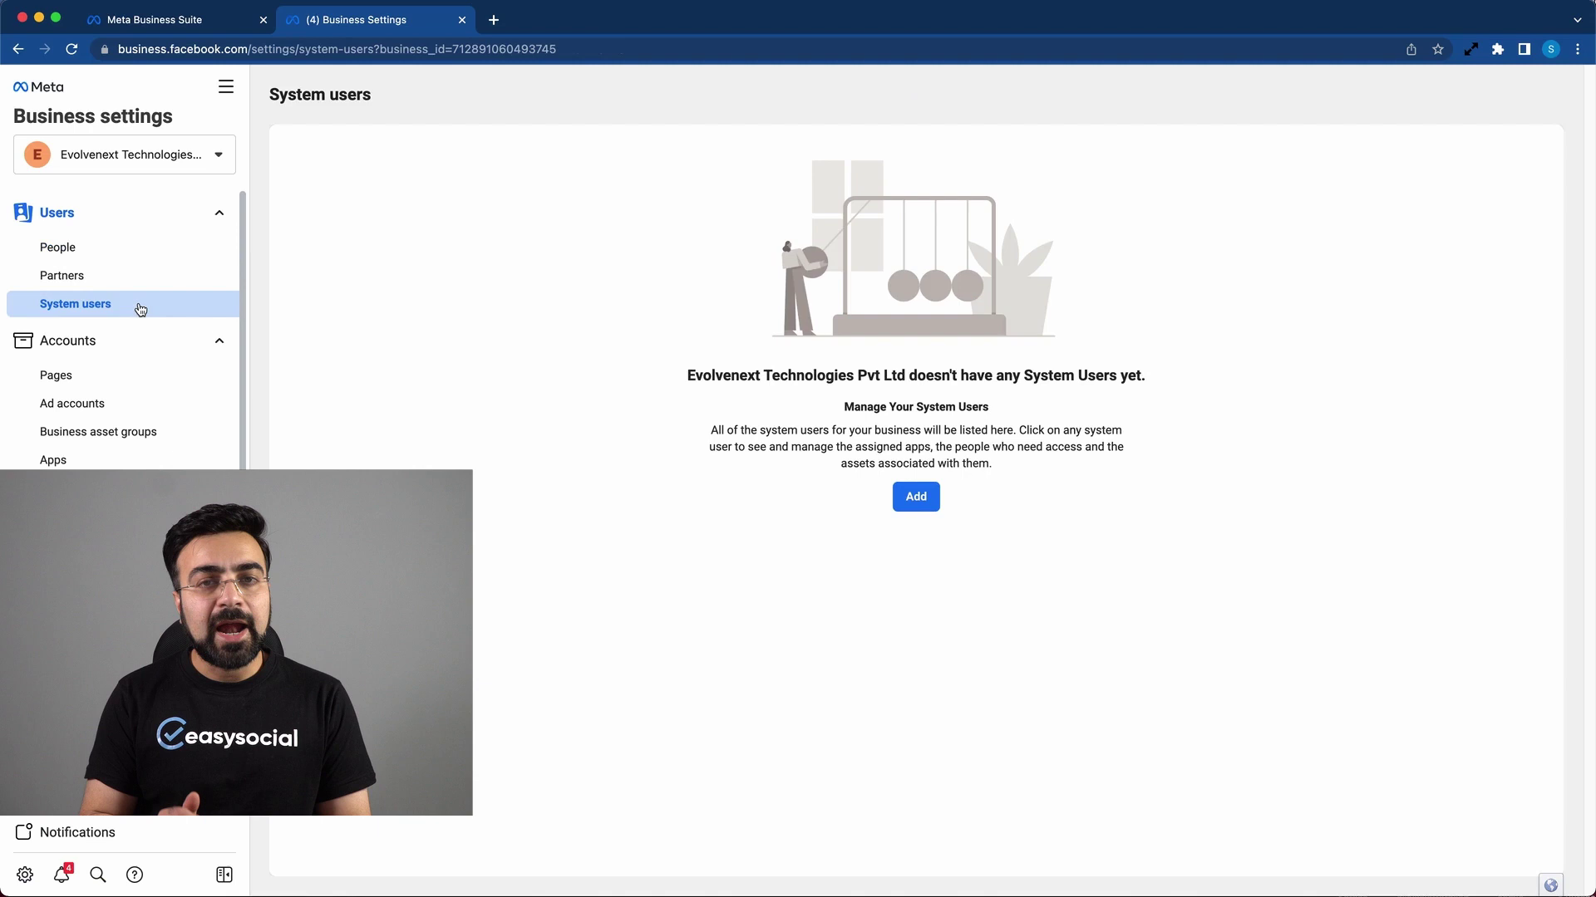
Step: Add a system user with a chosen username and the Admin role
{"action": "left_click", "coordinate": [916, 497]}
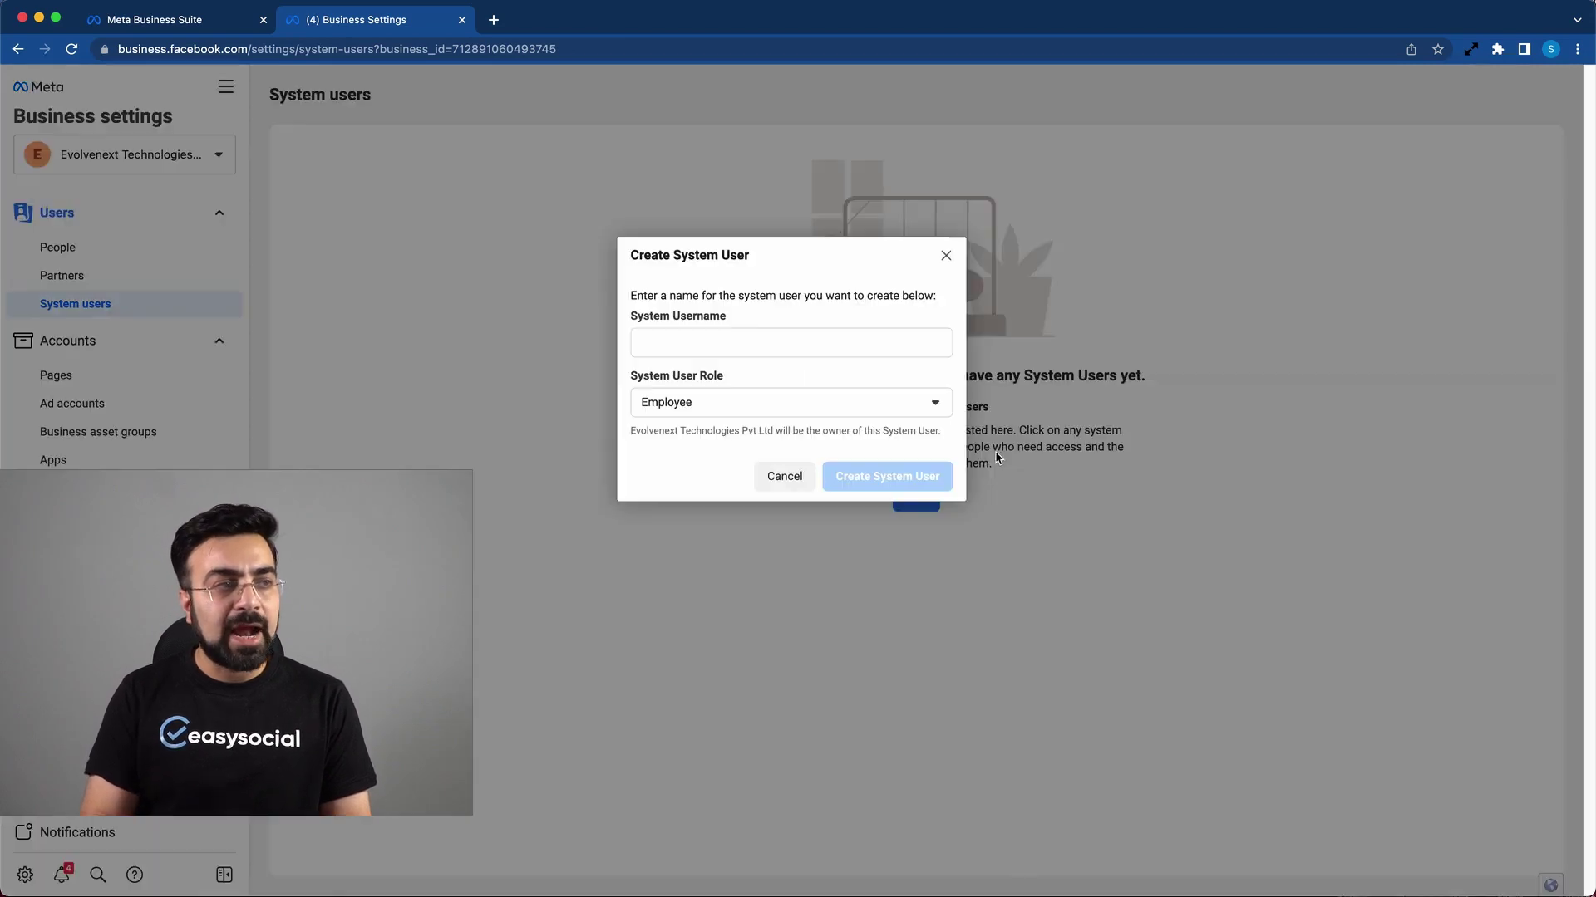
{"action": "left_click", "coordinate": [697, 339]}
{"action": "type", "text": "Shobhit"}
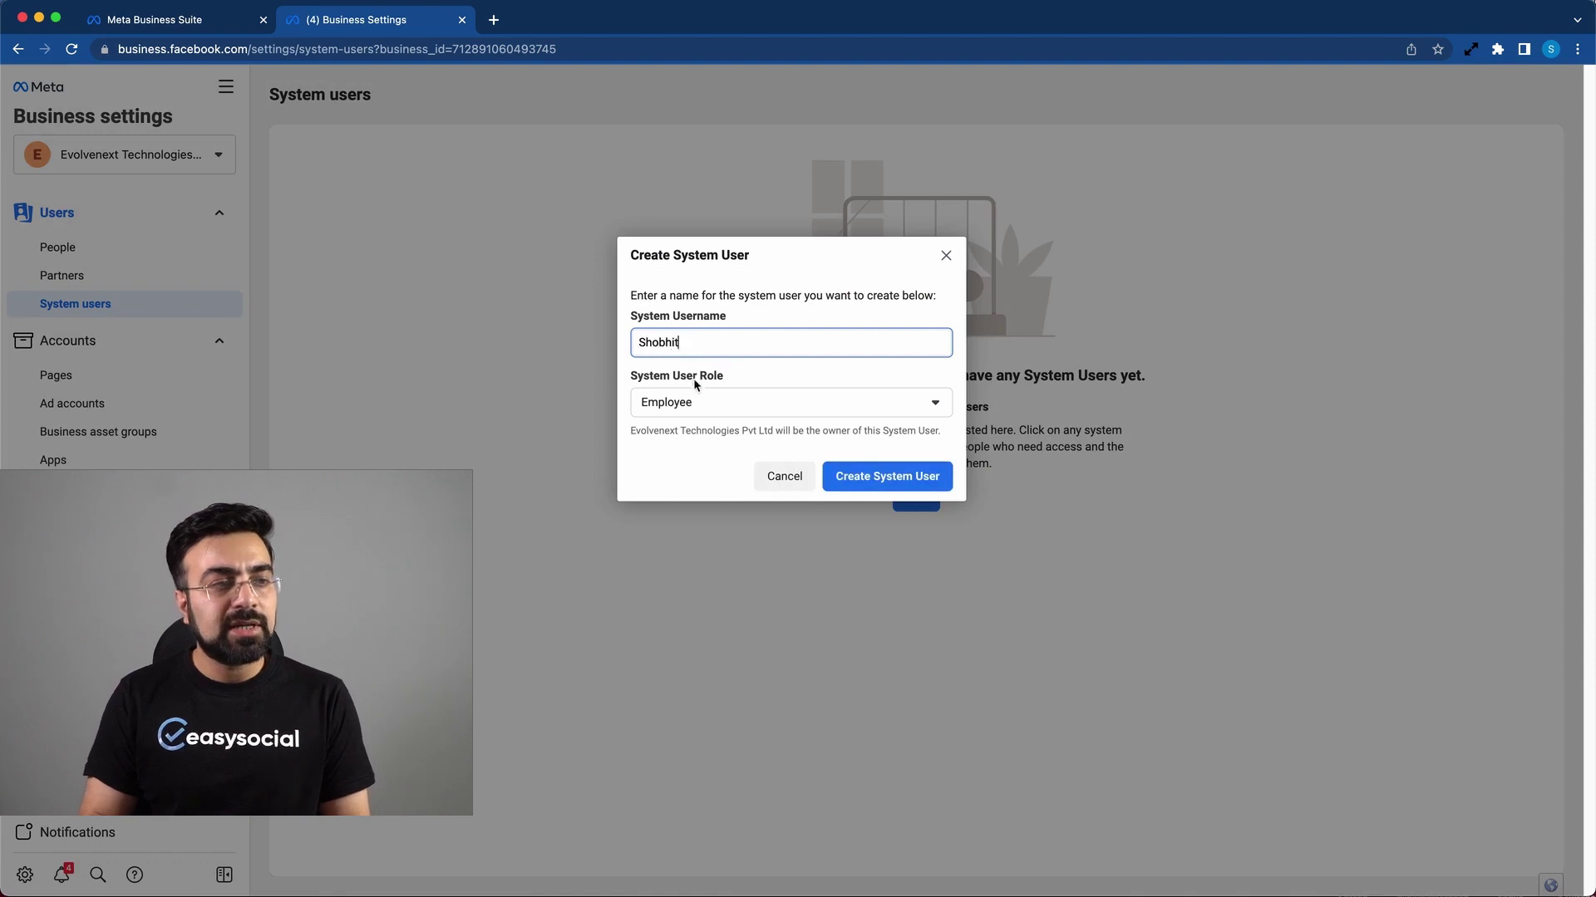
{"action": "left_click", "coordinate": [688, 402]}
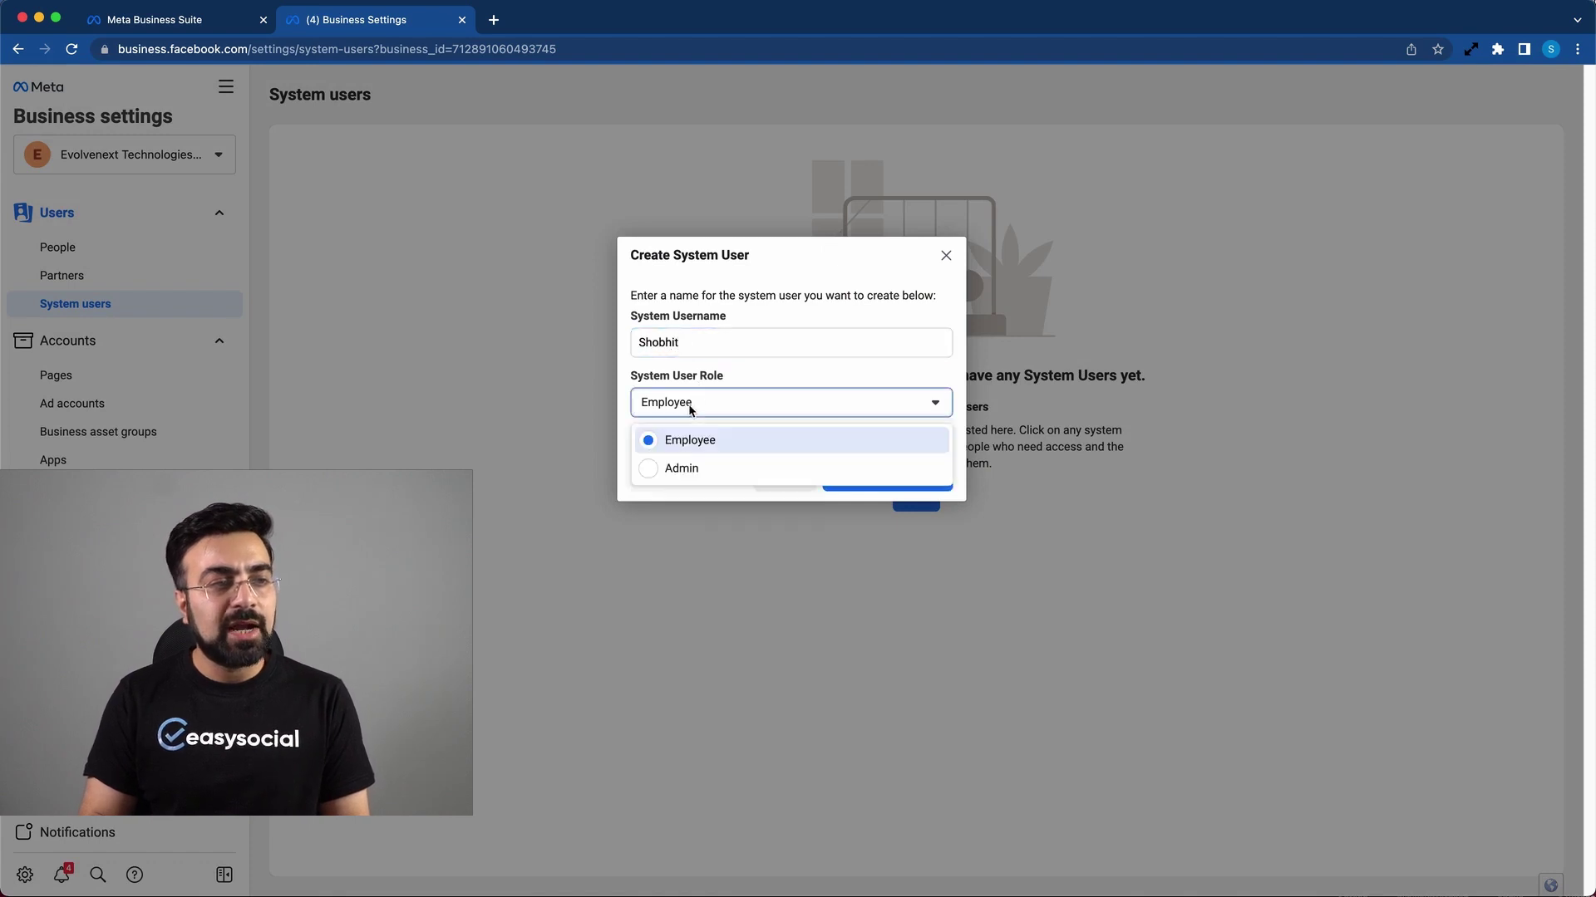
{"action": "left_click", "coordinate": [671, 468]}
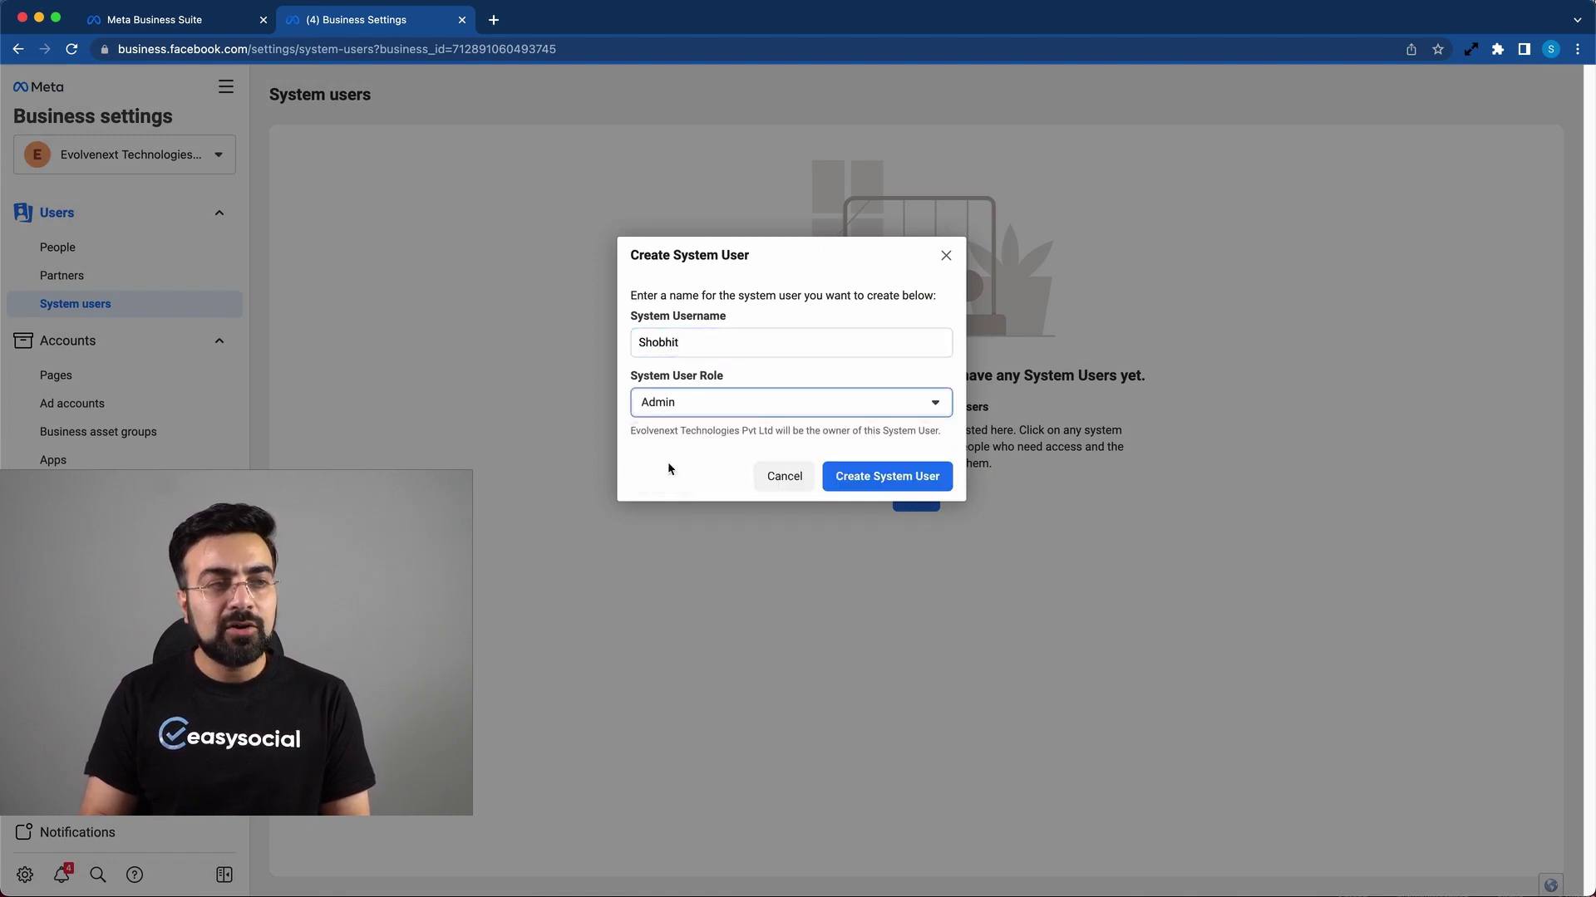
{"action": "left_click", "coordinate": [856, 477]}
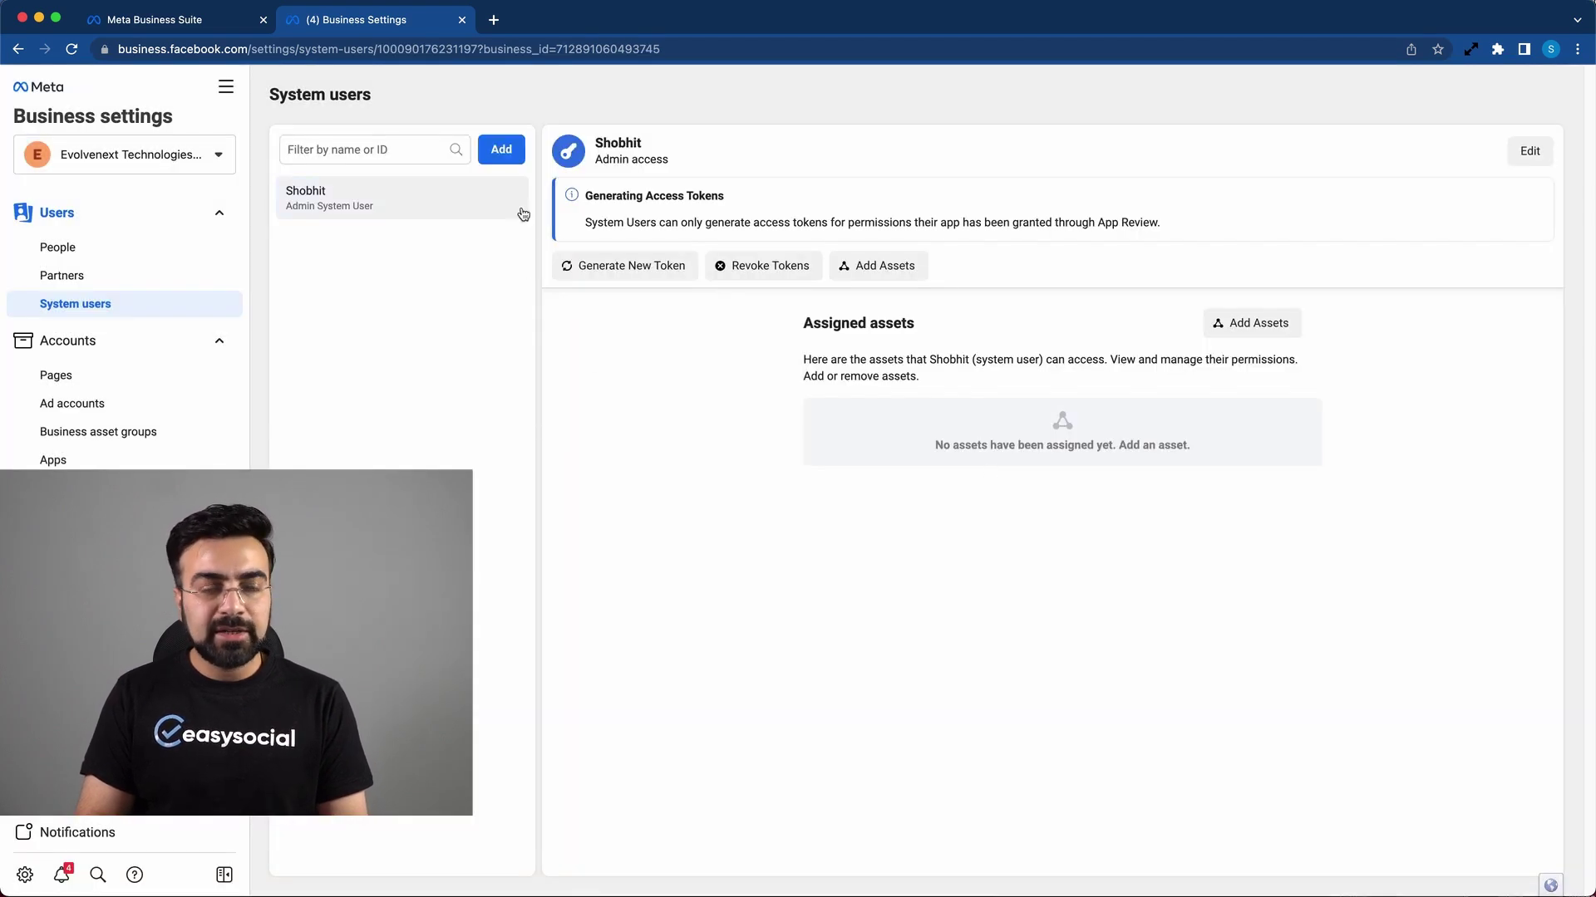
Step: Assign the EvolveNext app to the system user with Develop app and Manage app permissions
{"action": "left_click", "coordinate": [1251, 326]}
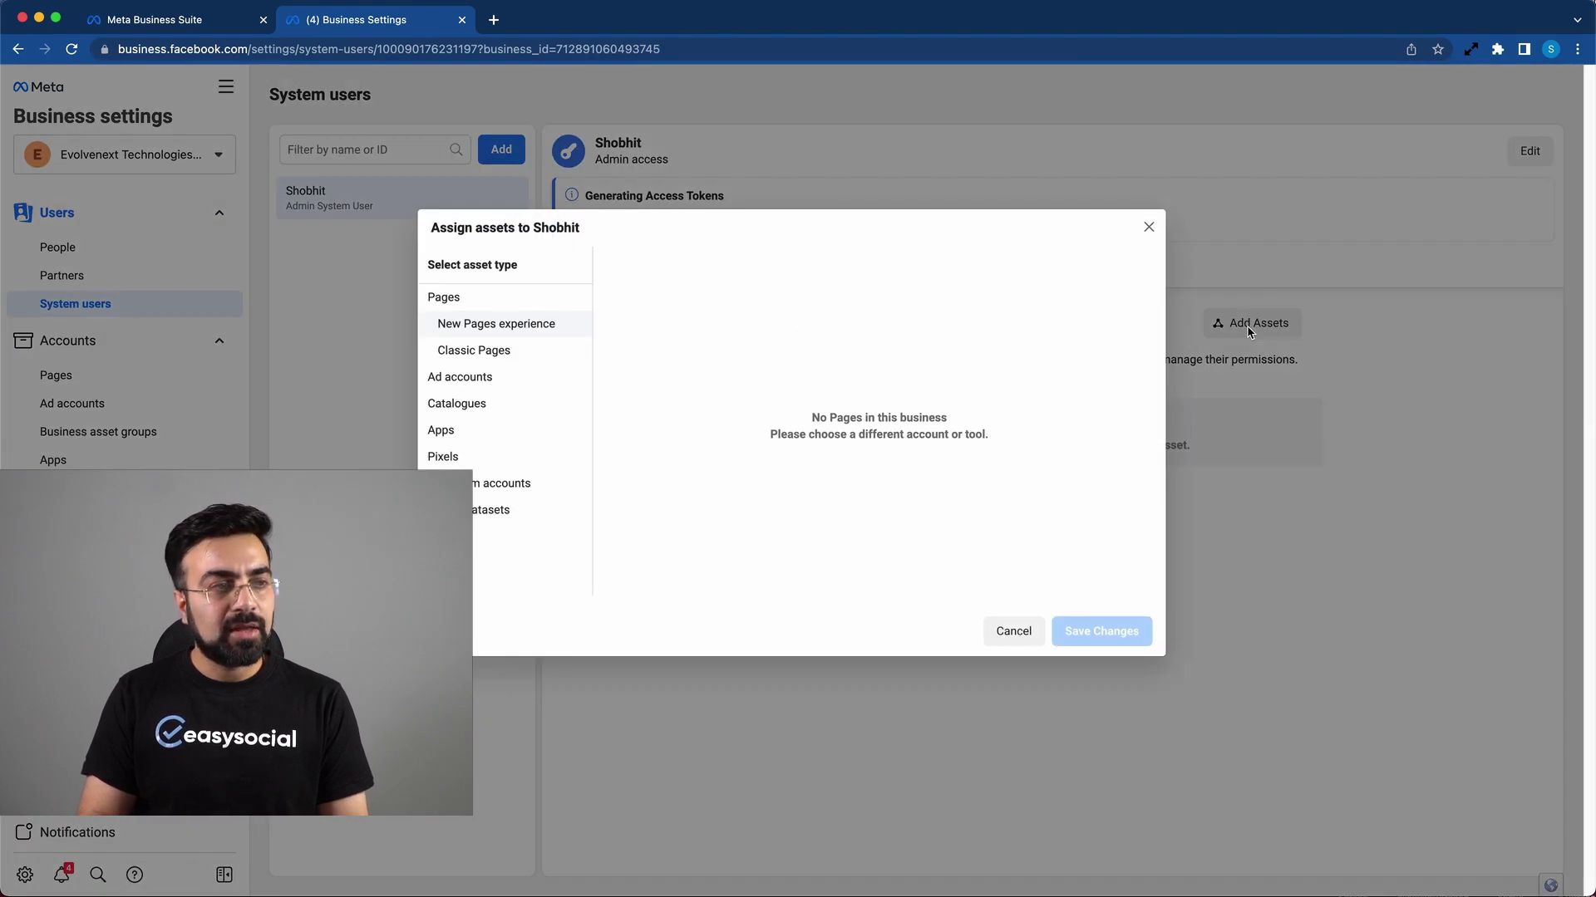
{"action": "left_click", "coordinate": [449, 429]}
{"action": "left_click", "coordinate": [807, 369]}
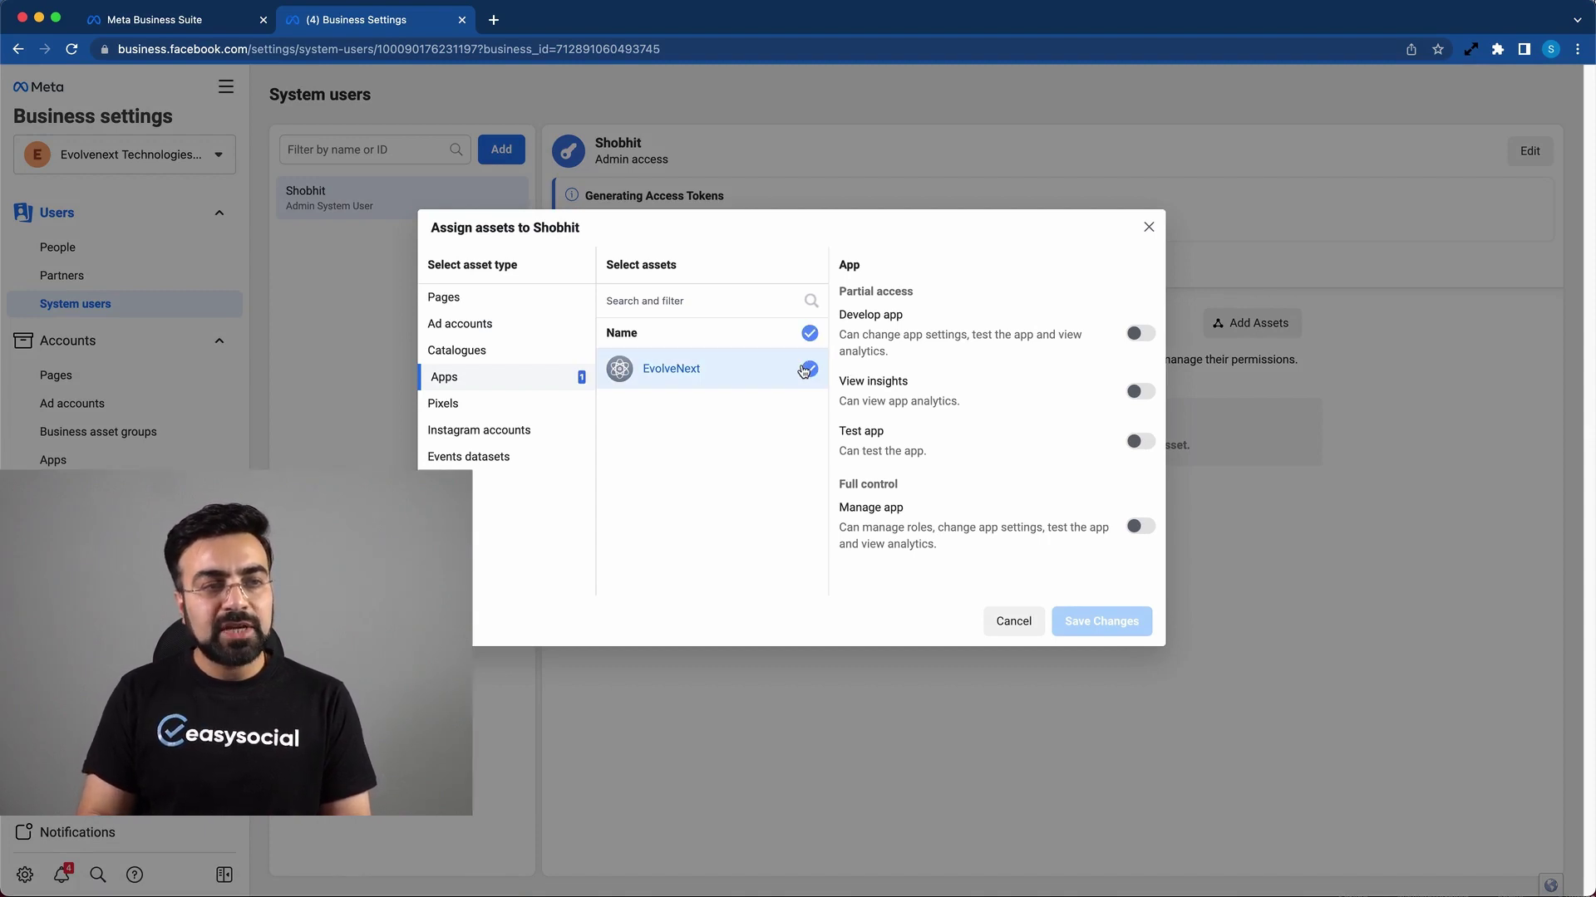
{"action": "left_click", "coordinate": [1140, 333]}
{"action": "left_click", "coordinate": [1141, 528]}
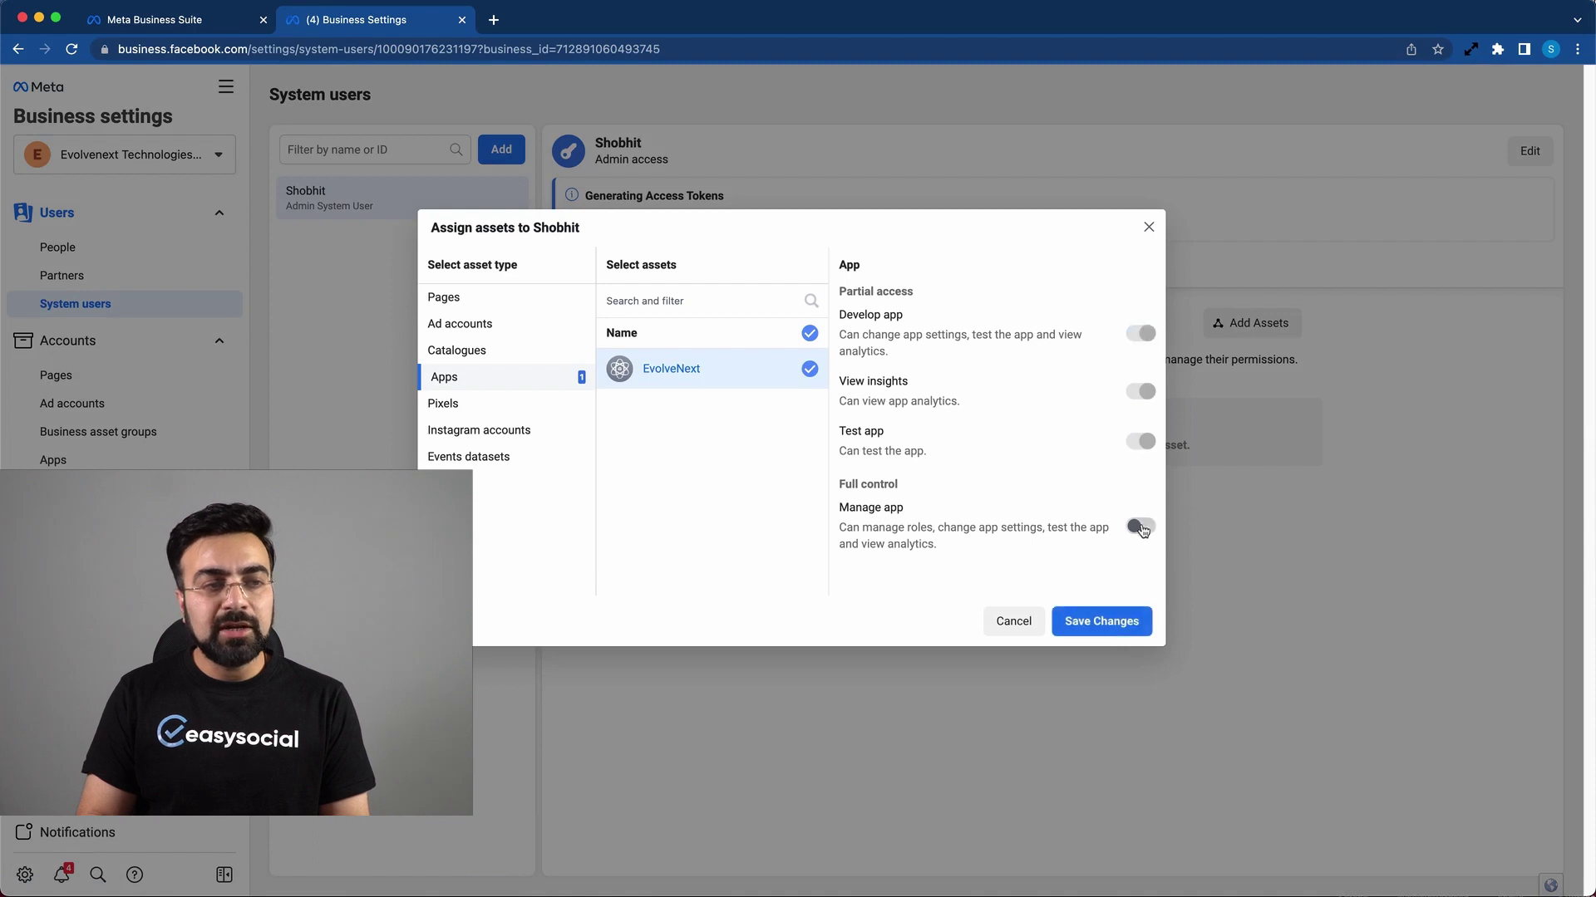
{"action": "left_click", "coordinate": [1120, 622]}
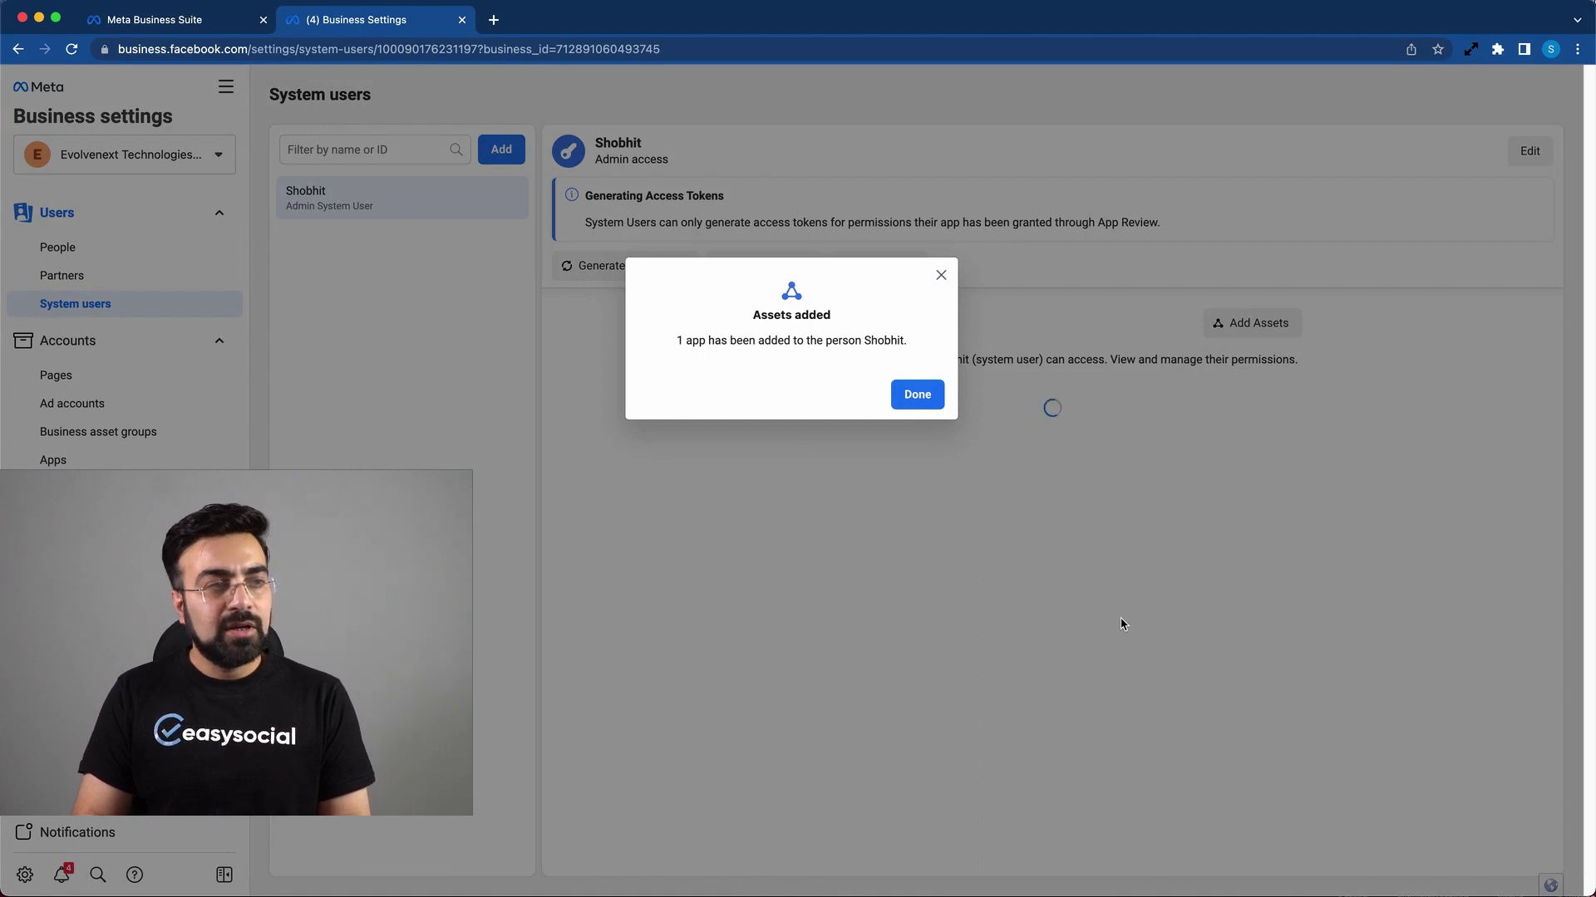
{"action": "left_click", "coordinate": [917, 394]}
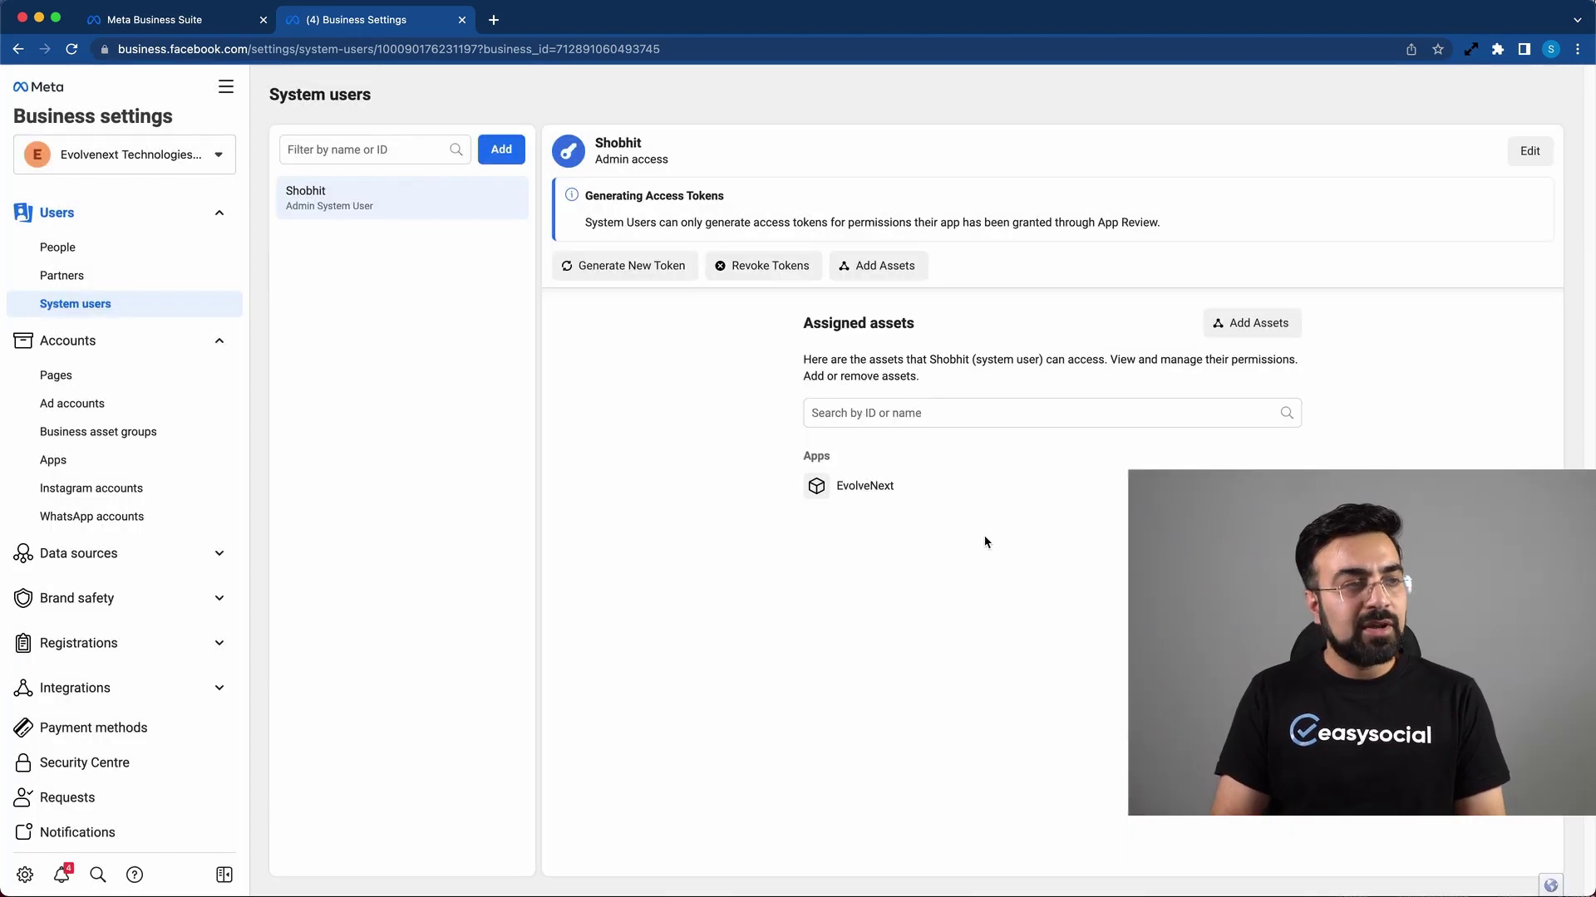
Step: Set up an EvolveNext token with business_management, whatsapp_business_messaging and whatsapp_business_management permissions
{"action": "left_click", "coordinate": [619, 263]}
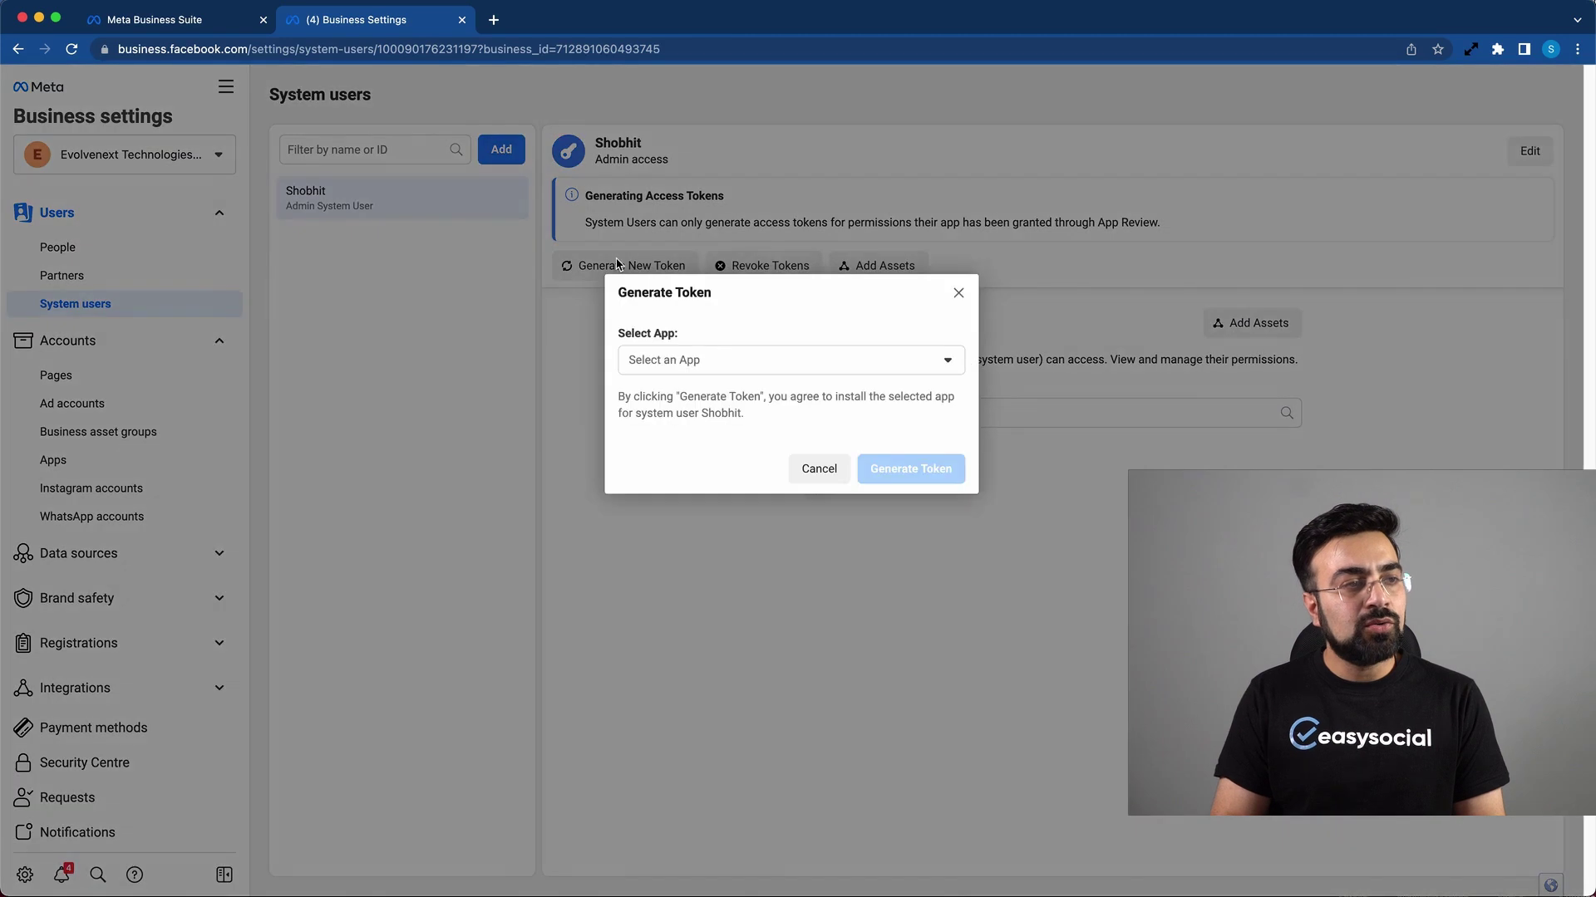
{"action": "left_click", "coordinate": [893, 366]}
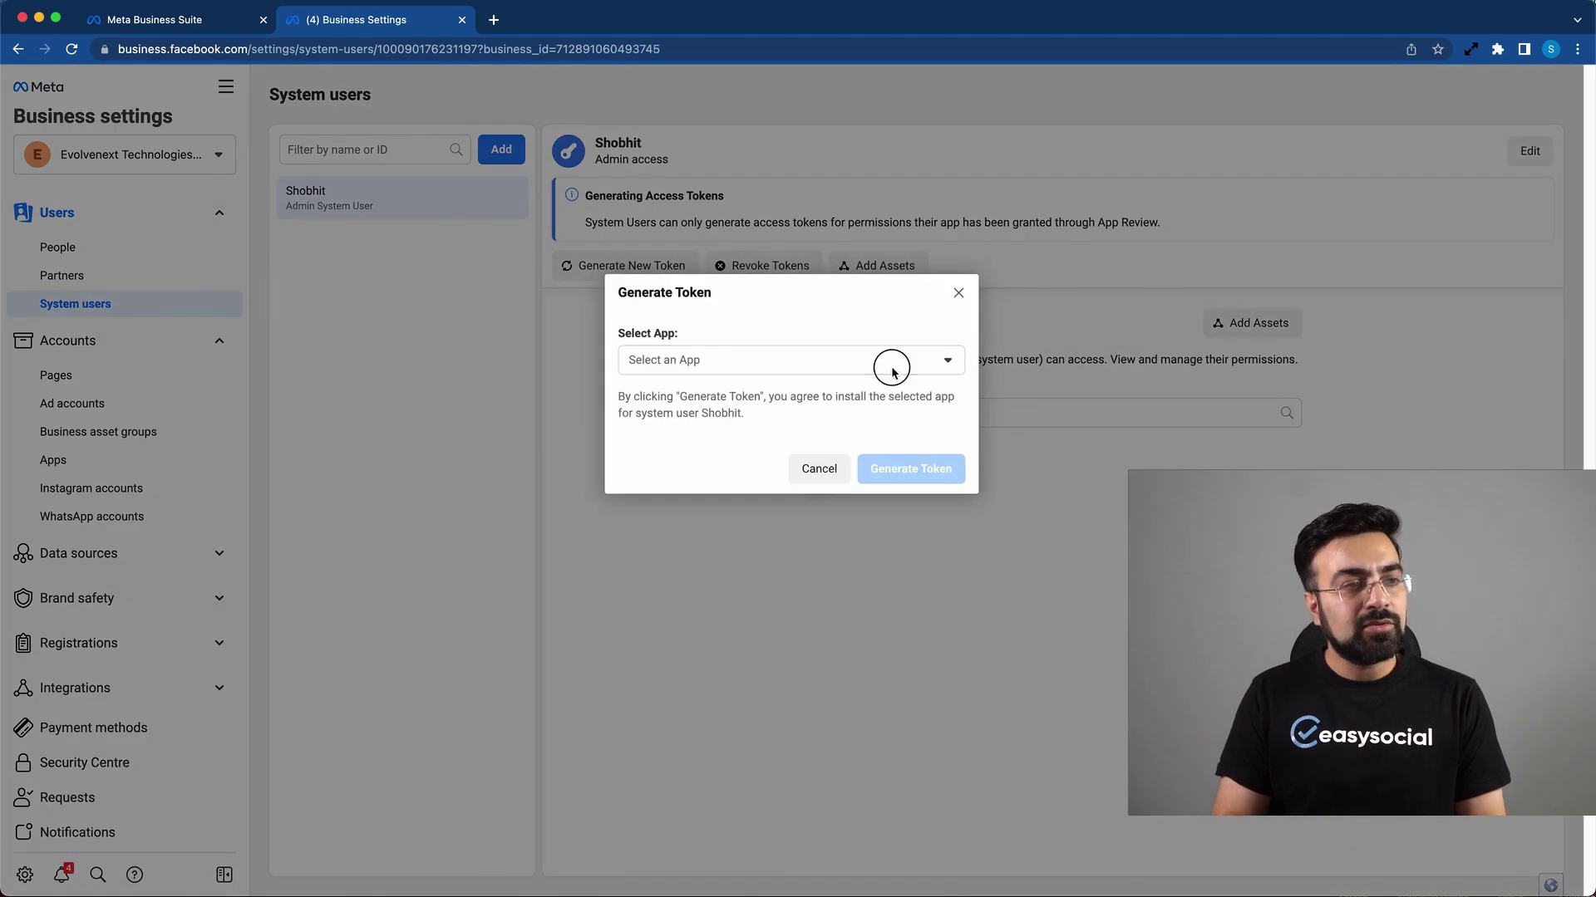
{"action": "left_click", "coordinate": [787, 408]}
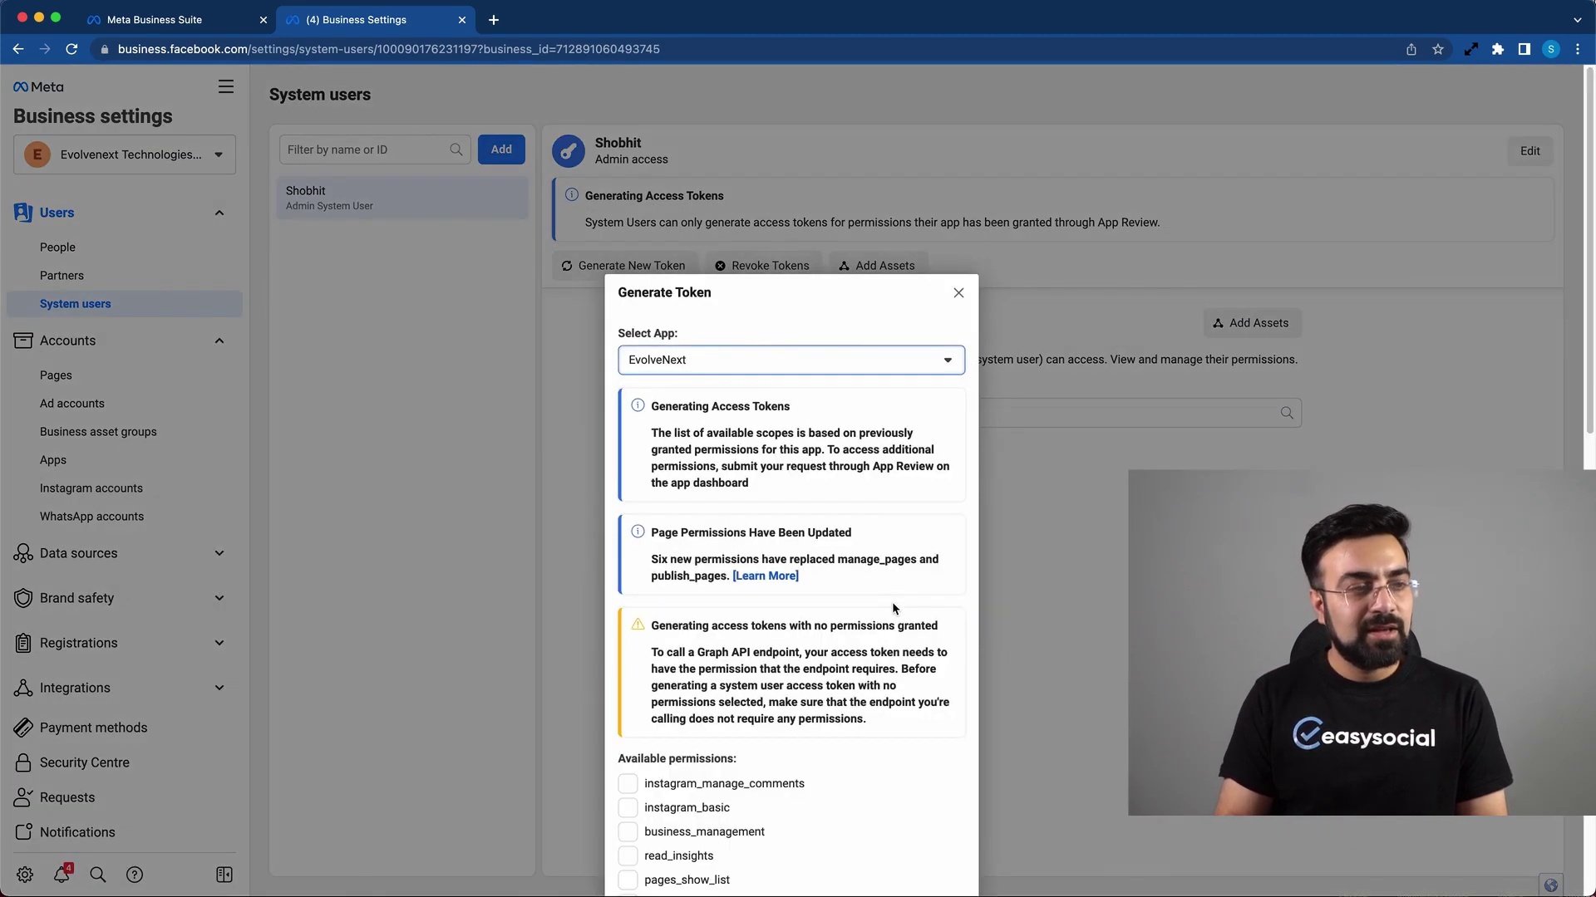
{"action": "scroll", "coordinate": [888, 562], "scroll_direction": "down", "scroll_amount": 3}
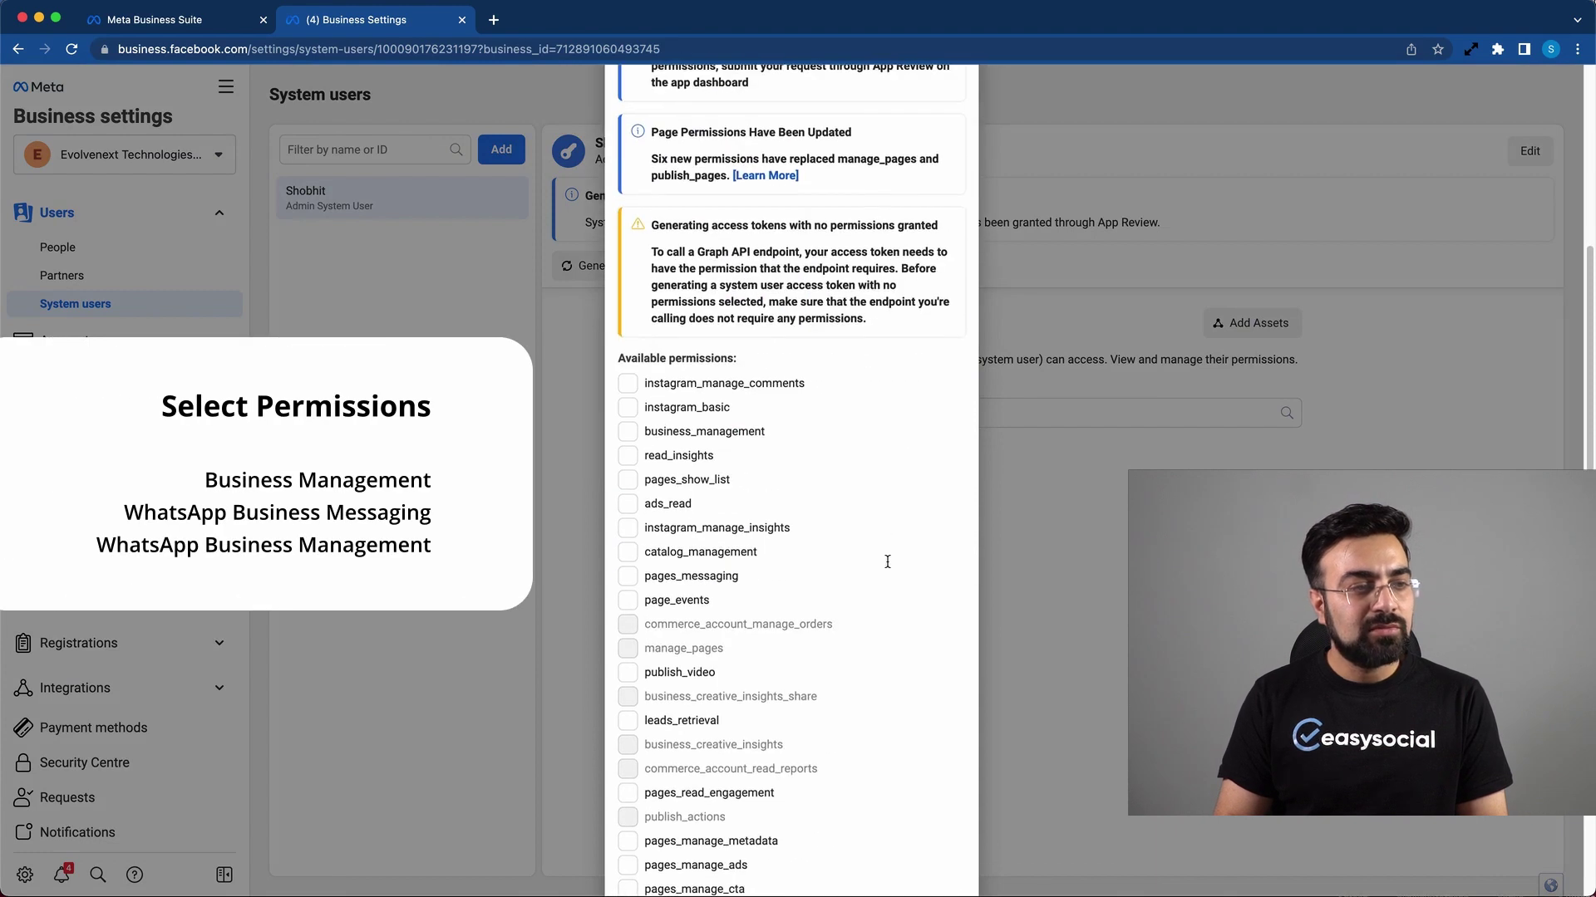
{"action": "left_click", "coordinate": [710, 432]}
{"action": "scroll", "coordinate": [751, 447], "scroll_direction": "down", "scroll_amount": 3}
{"action": "scroll", "coordinate": [752, 449], "scroll_direction": "down", "scroll_amount": 5}
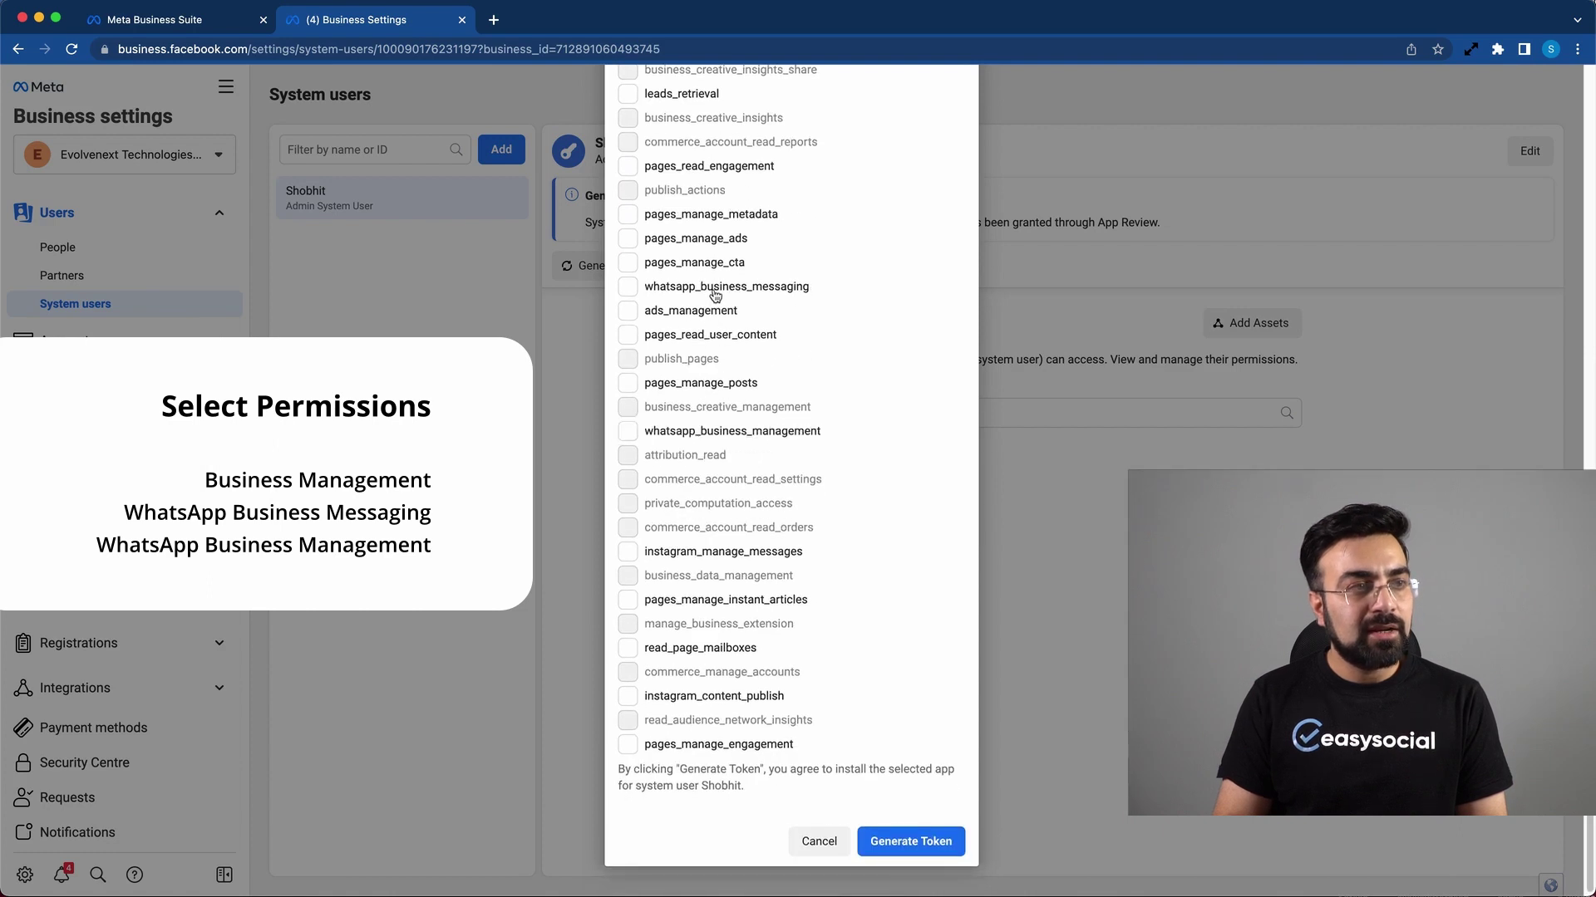
{"action": "left_click", "coordinate": [715, 292]}
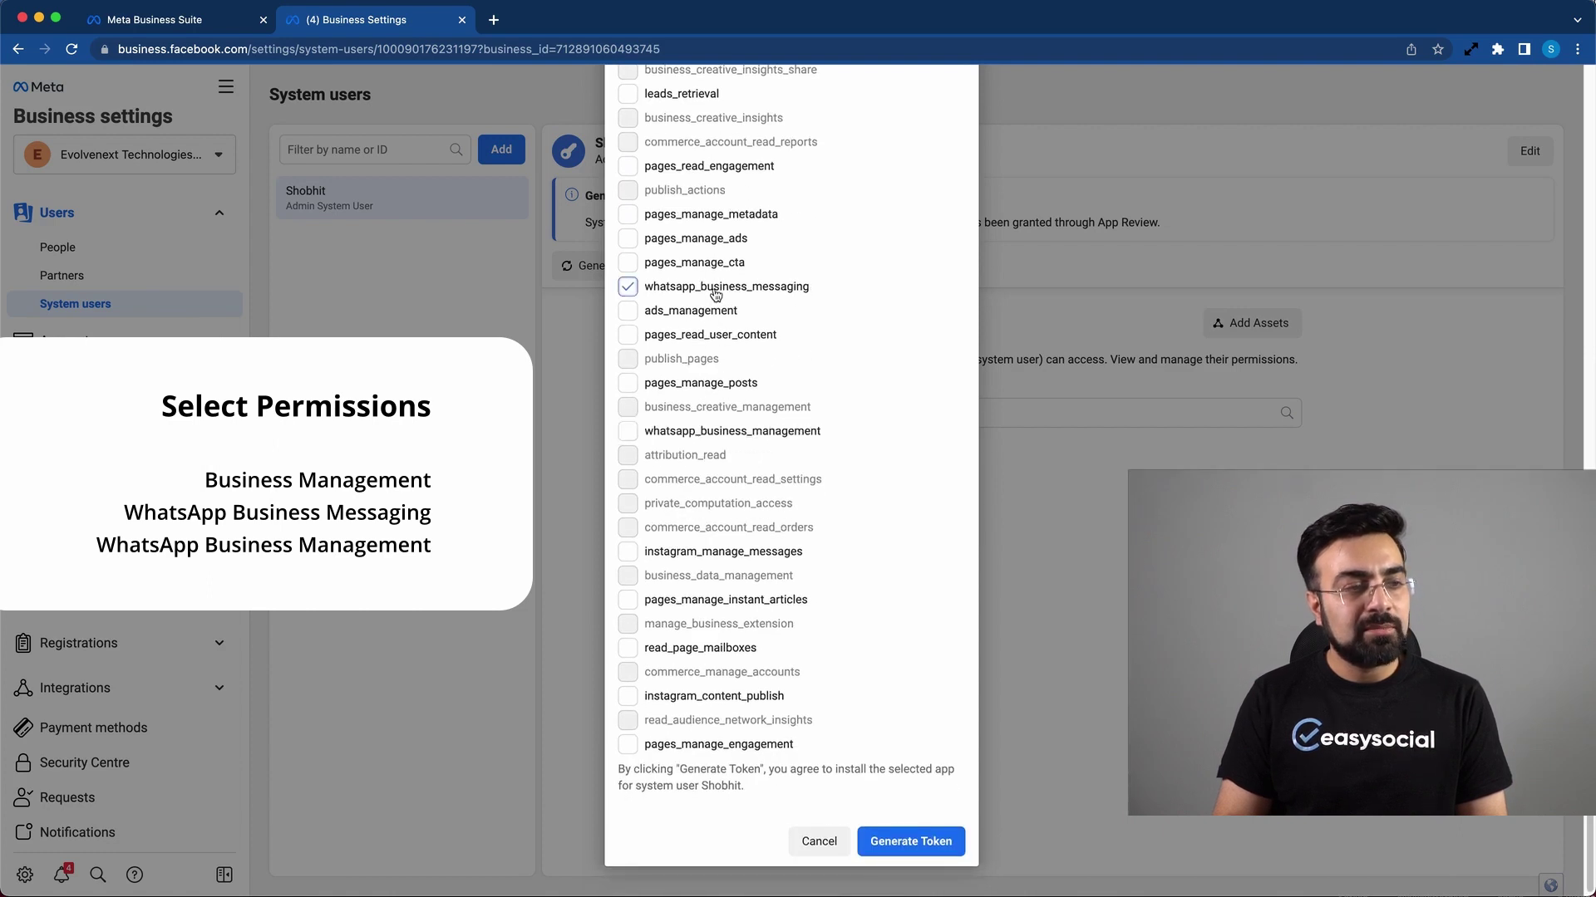
{"action": "left_click", "coordinate": [698, 430]}
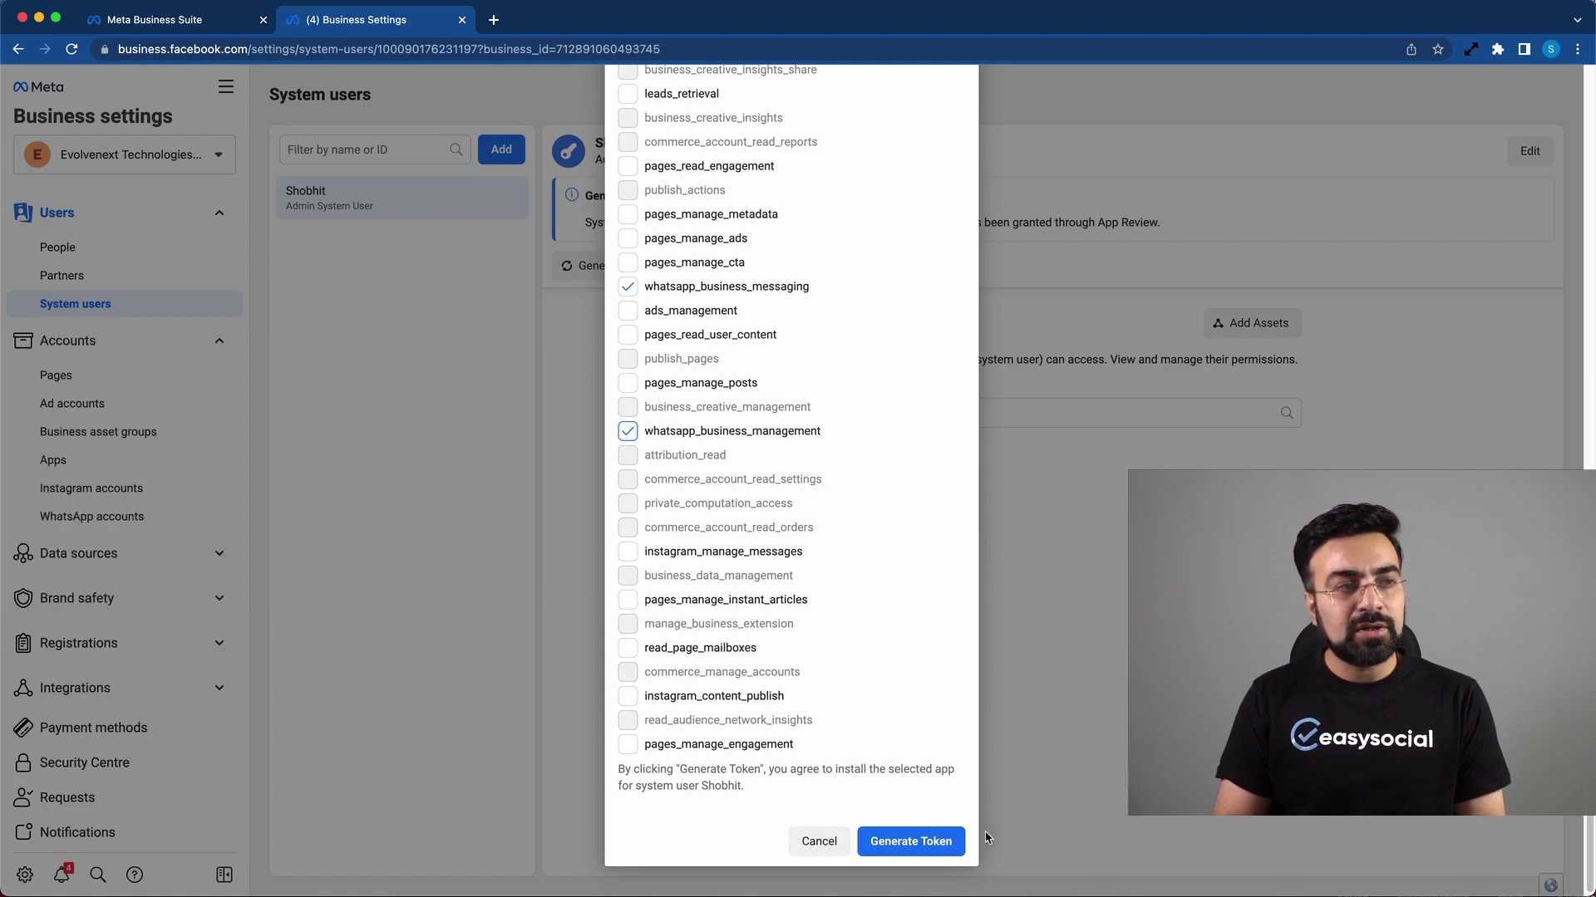
Step: Generate the access token, select it, and return to EasySocial's WhatsApp settings
{"action": "left_click", "coordinate": [943, 842]}
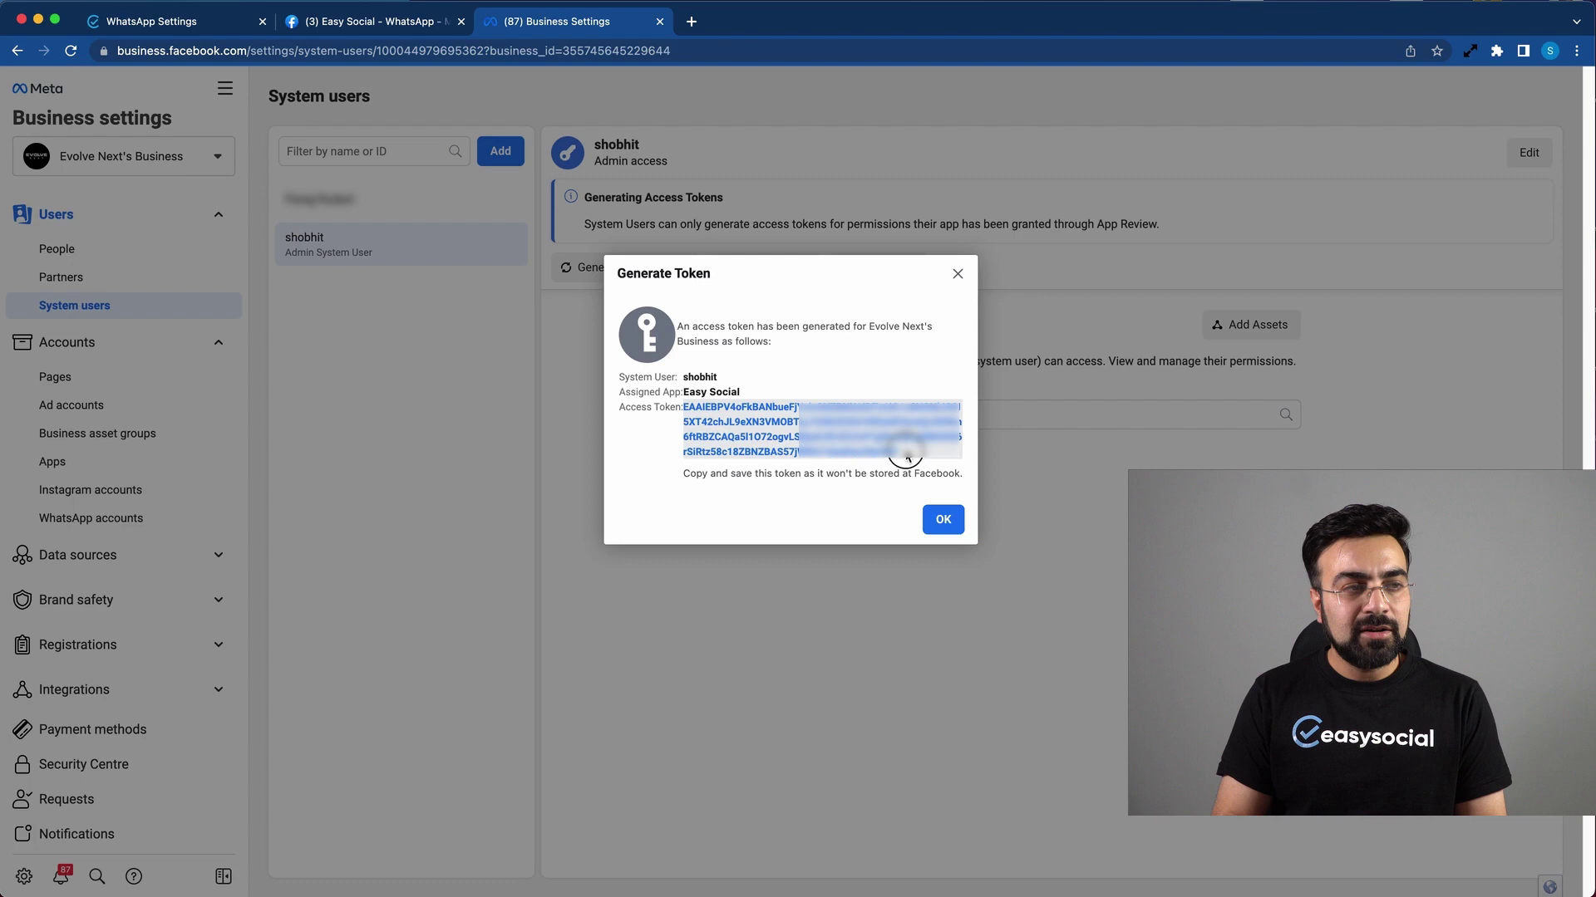
{"action": "triple_click", "coordinate": [768, 431]}
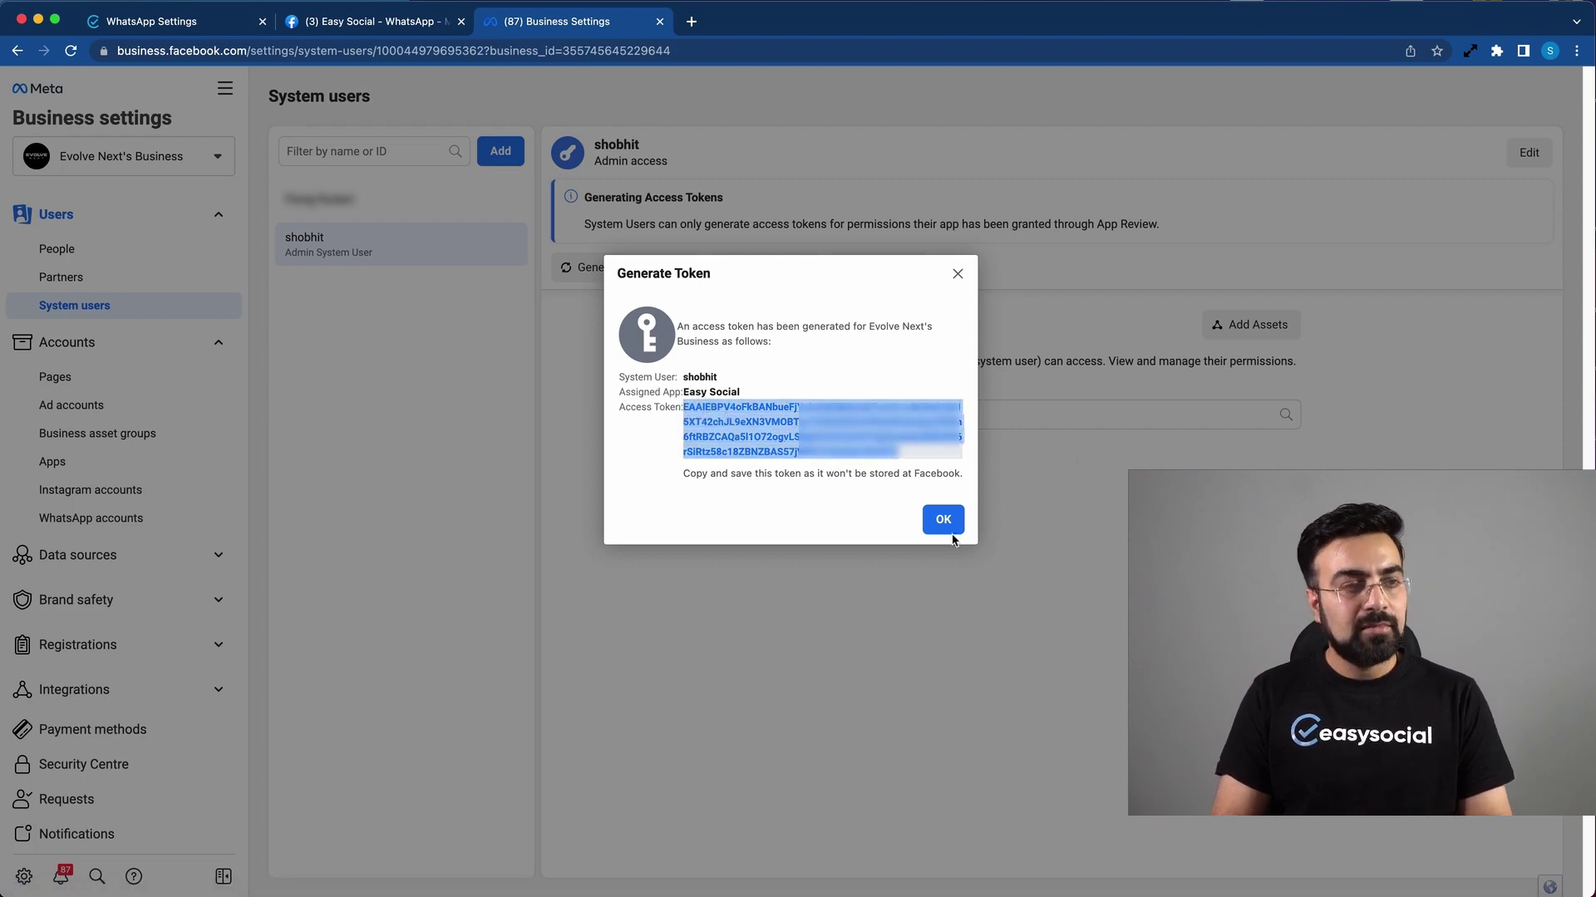
{"action": "left_click", "coordinate": [158, 21]}
Step: Paste the generated token into Access Token and save the WhatsApp settings
{"action": "left_click", "coordinate": [595, 540]}
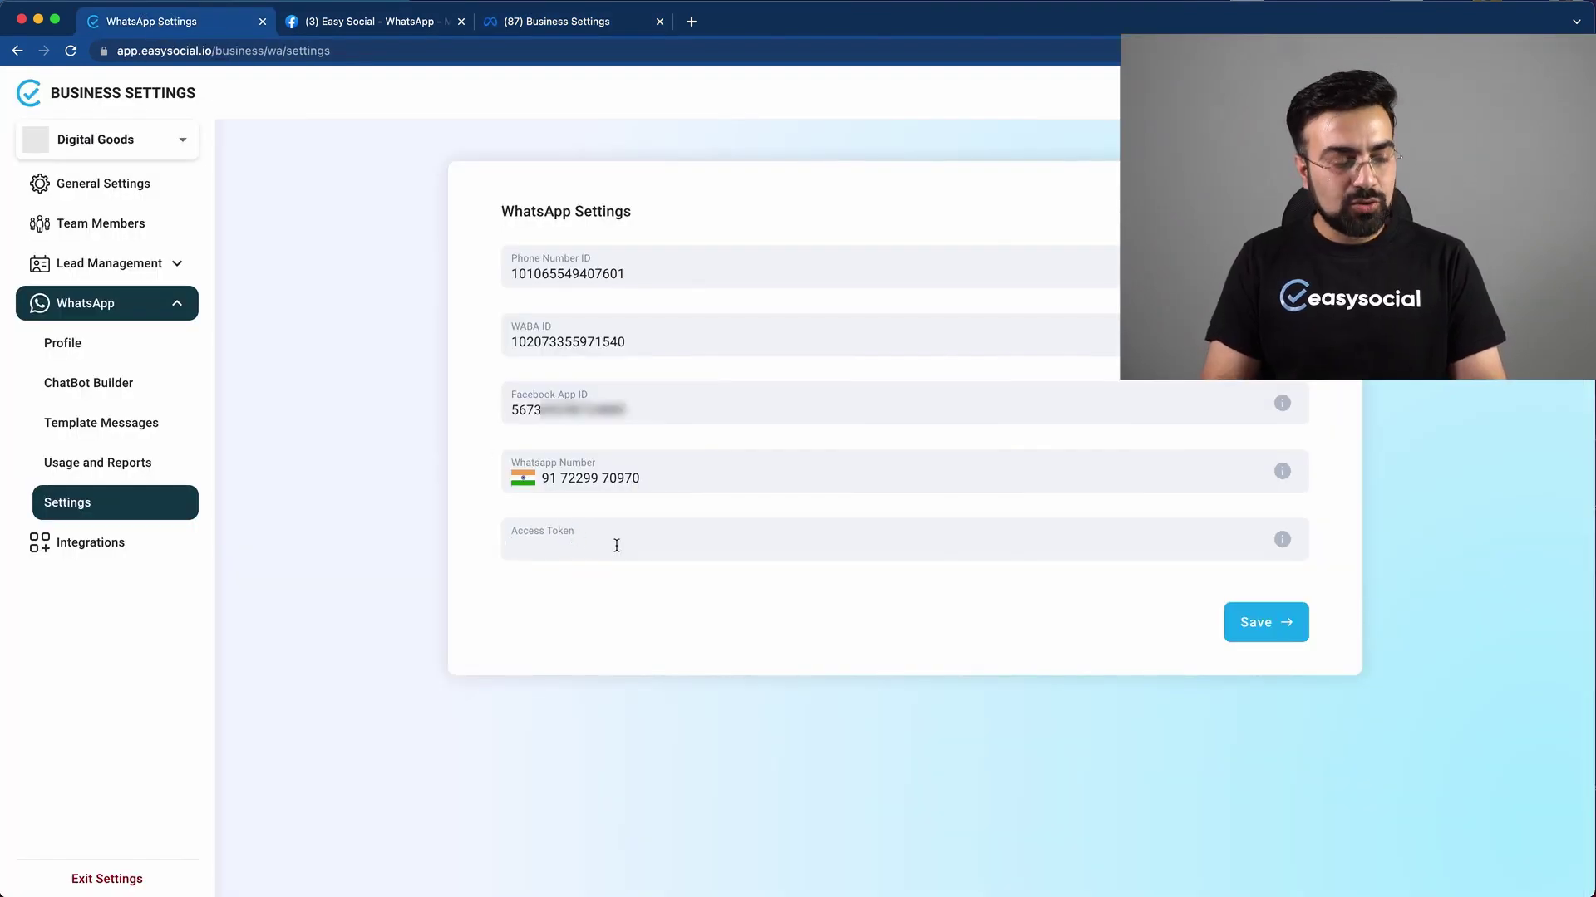
{"action": "key", "text": "super+v"}
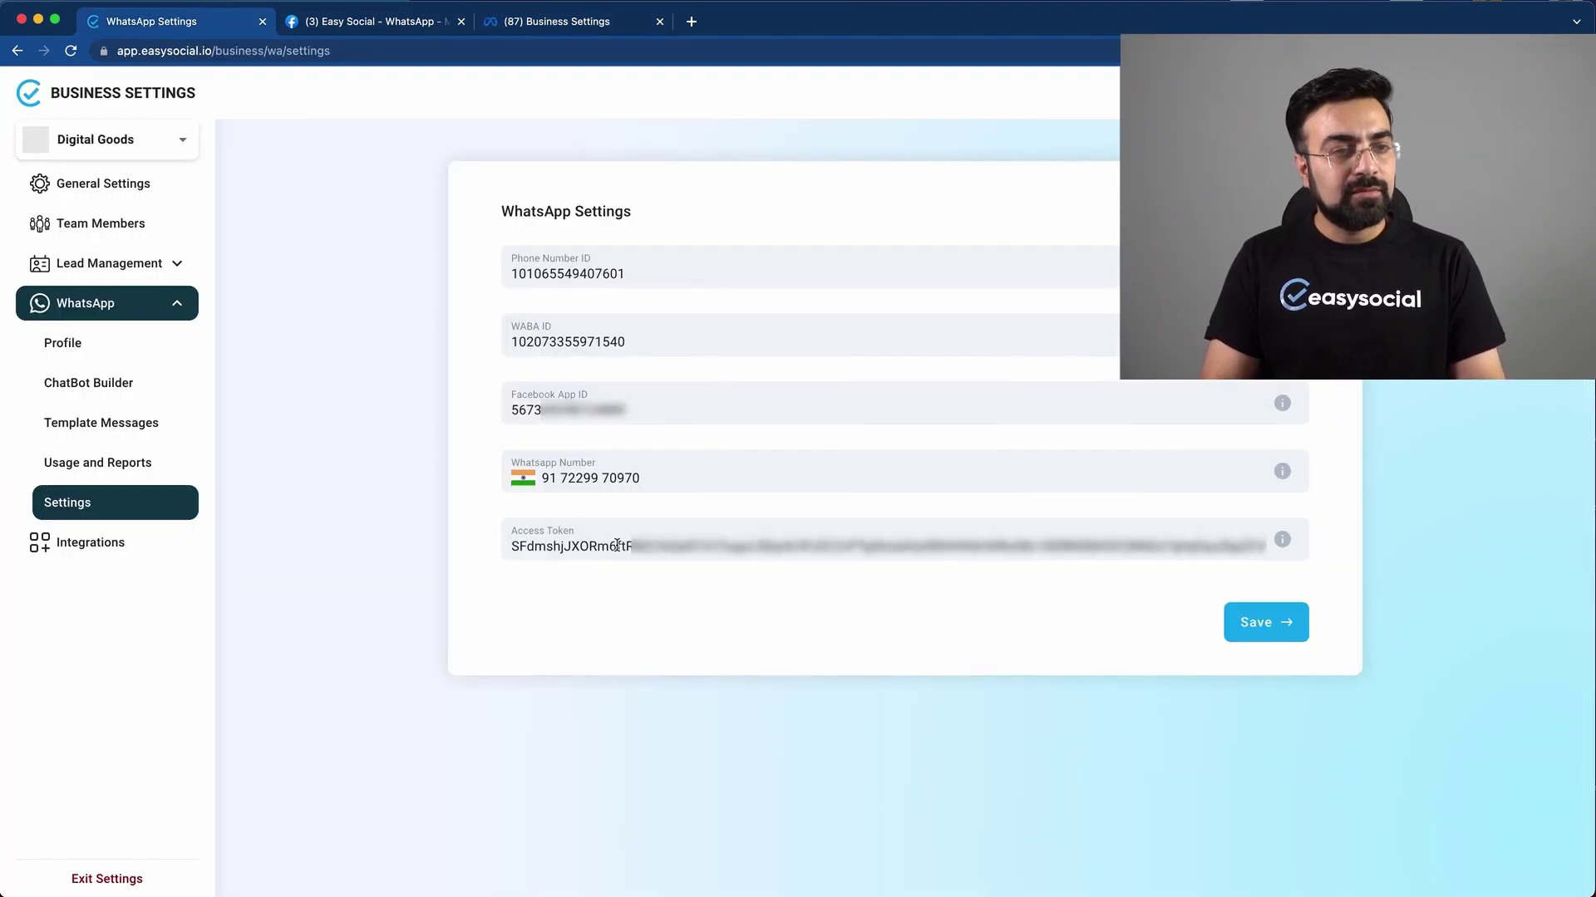
{"action": "left_click", "coordinate": [1267, 625]}
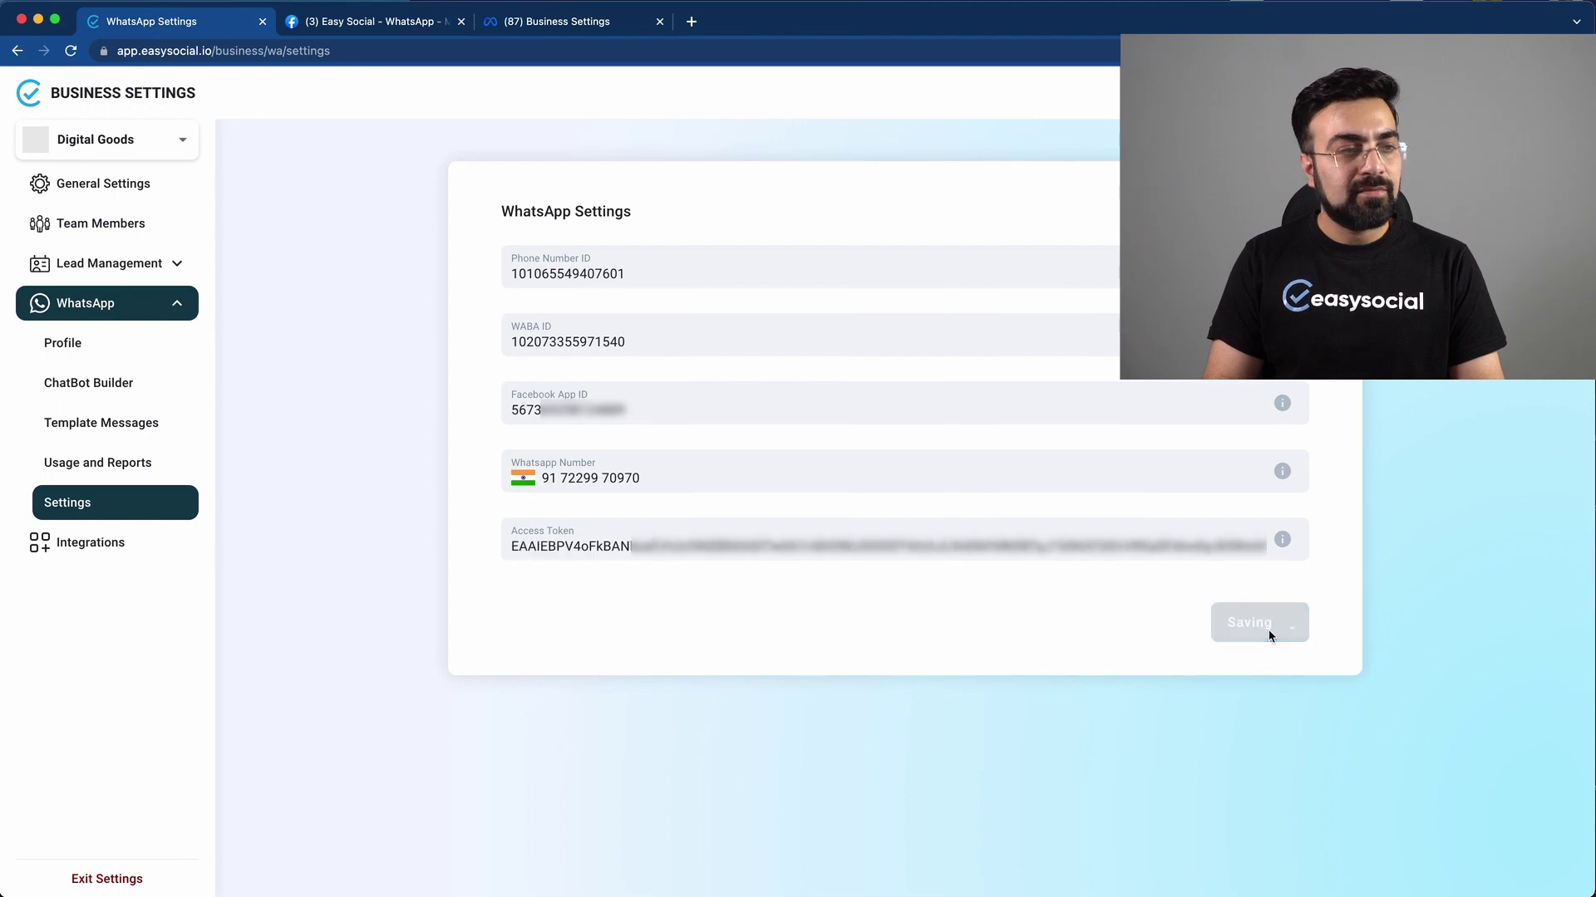
{"action": "scroll", "coordinate": [1238, 675], "scroll_direction": "down", "scroll_amount": 3}
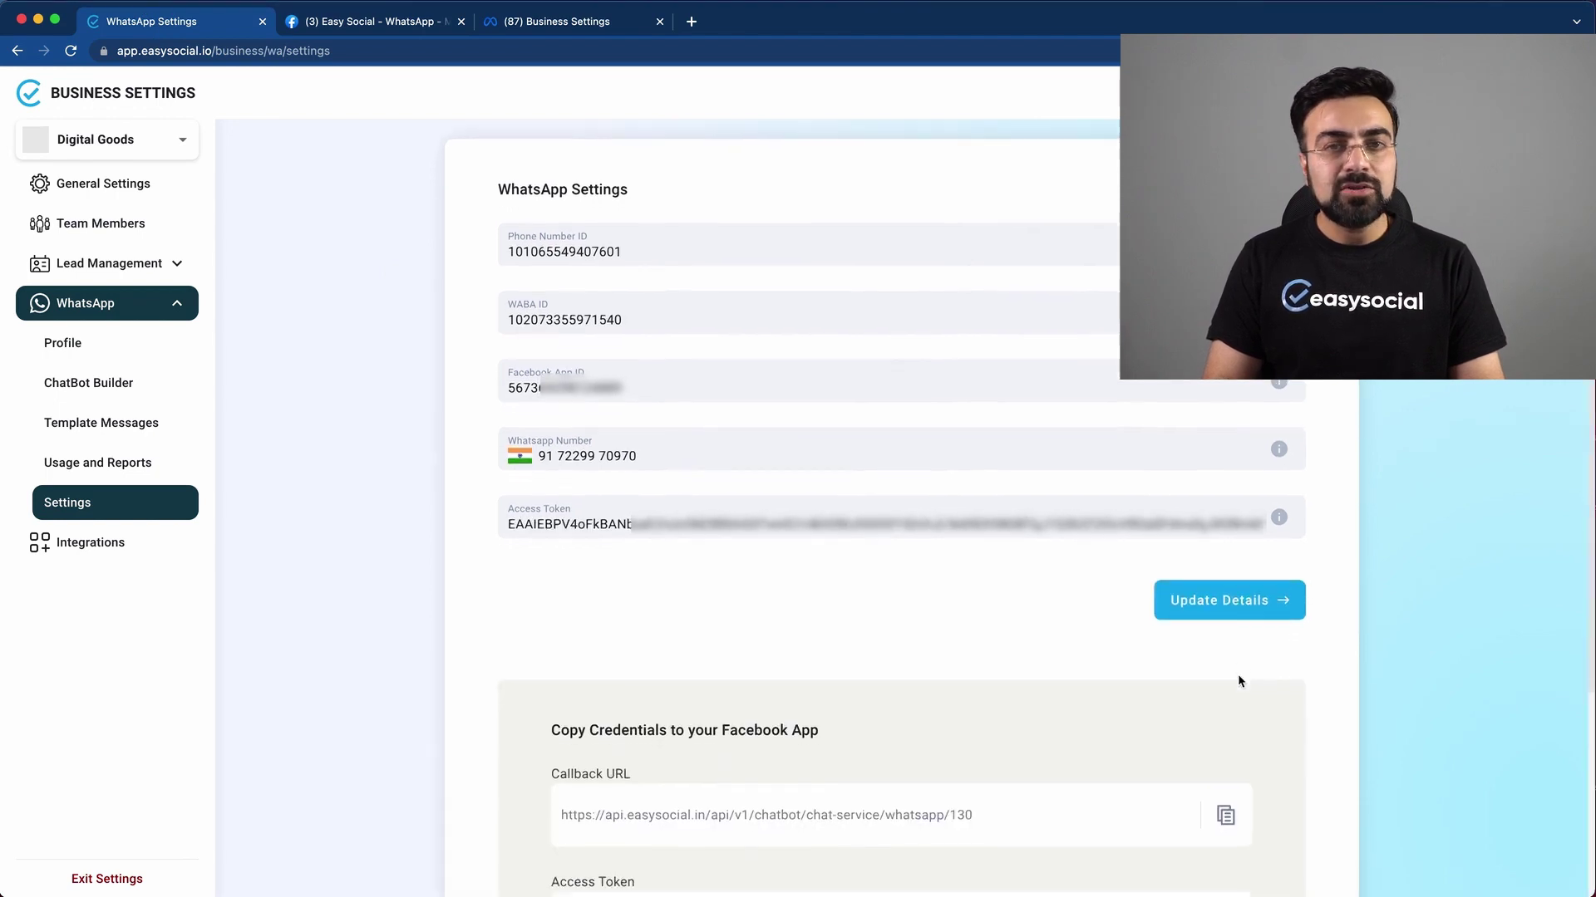
{"action": "scroll", "coordinate": [1239, 681], "scroll_direction": "down", "scroll_amount": 1}
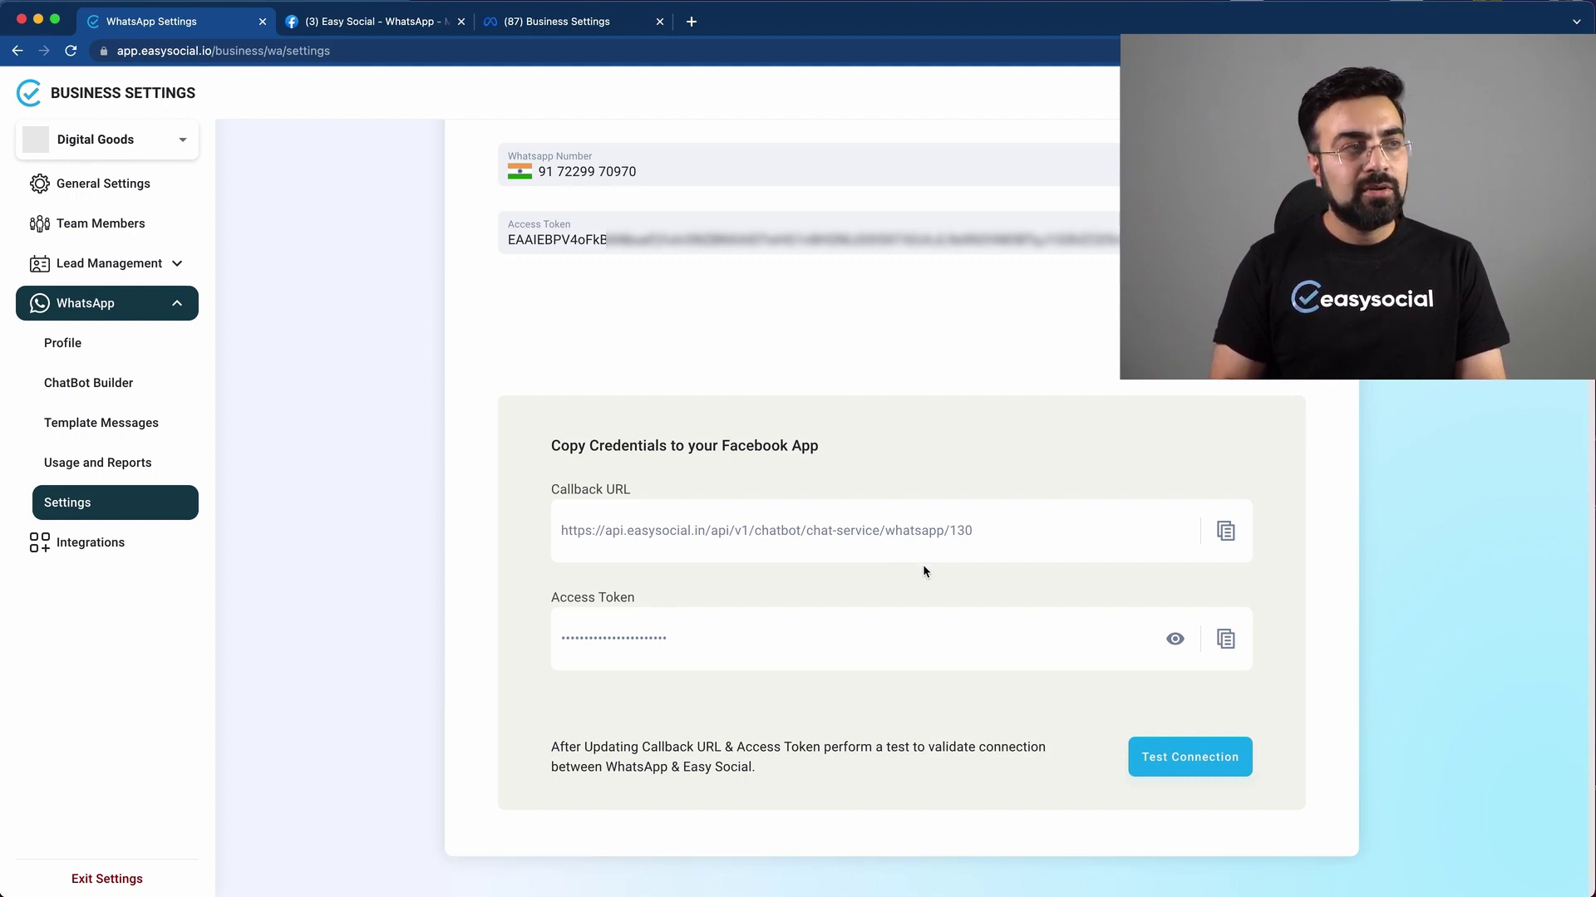
Step: Open the WhatsApp Configuration page in the Meta developer app
{"action": "left_click", "coordinate": [378, 23]}
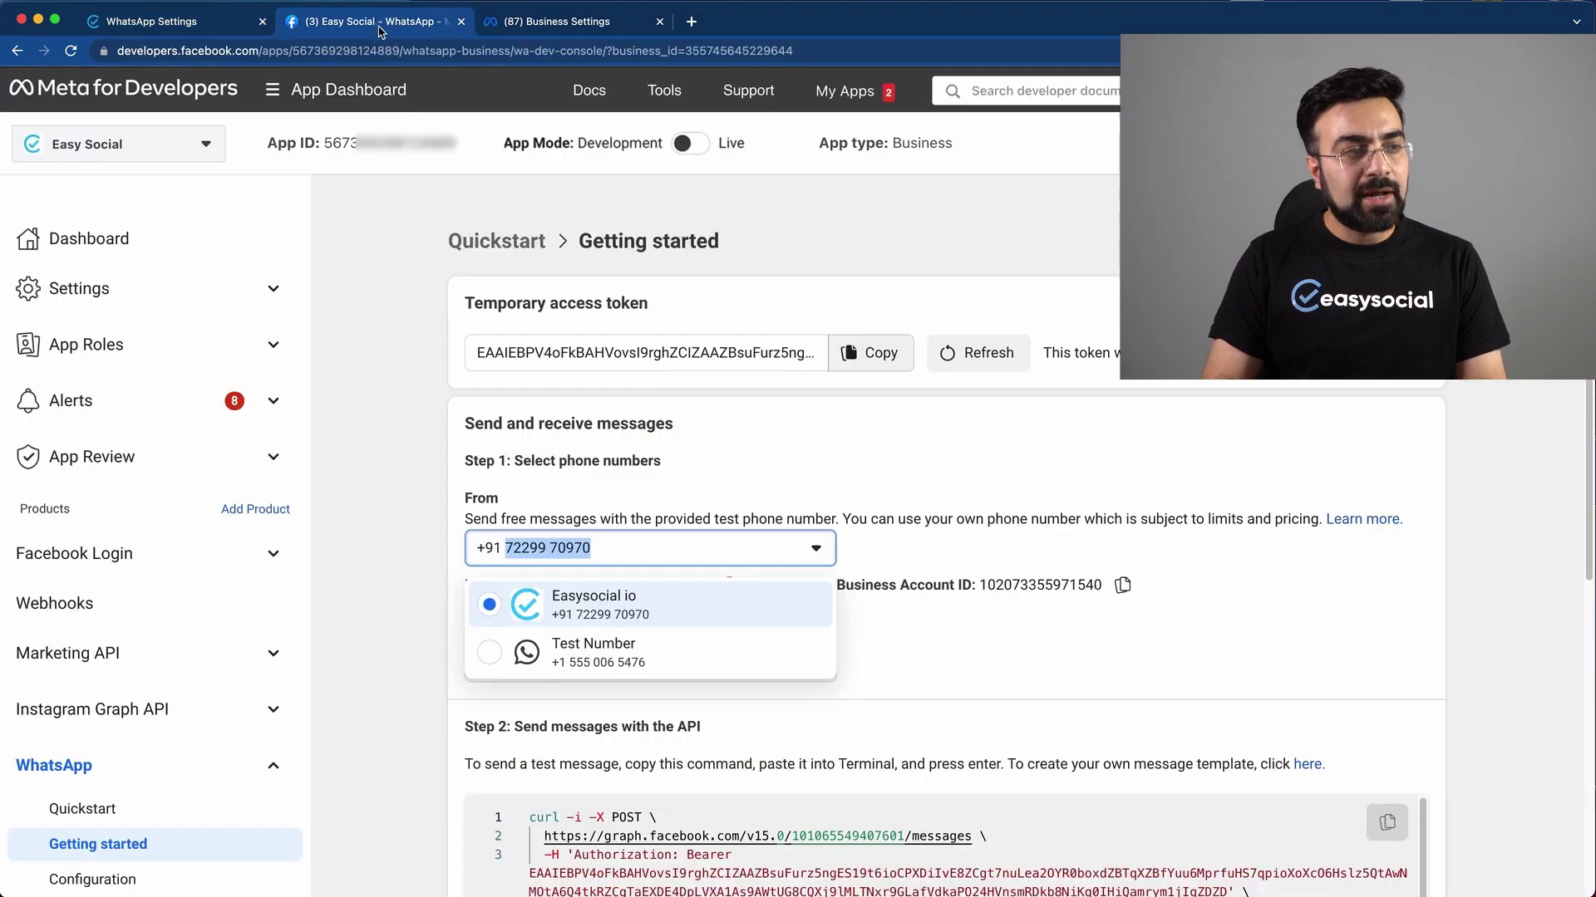
{"action": "left_click", "coordinate": [864, 440]}
{"action": "scroll", "coordinate": [887, 467], "scroll_direction": "down", "scroll_amount": 6}
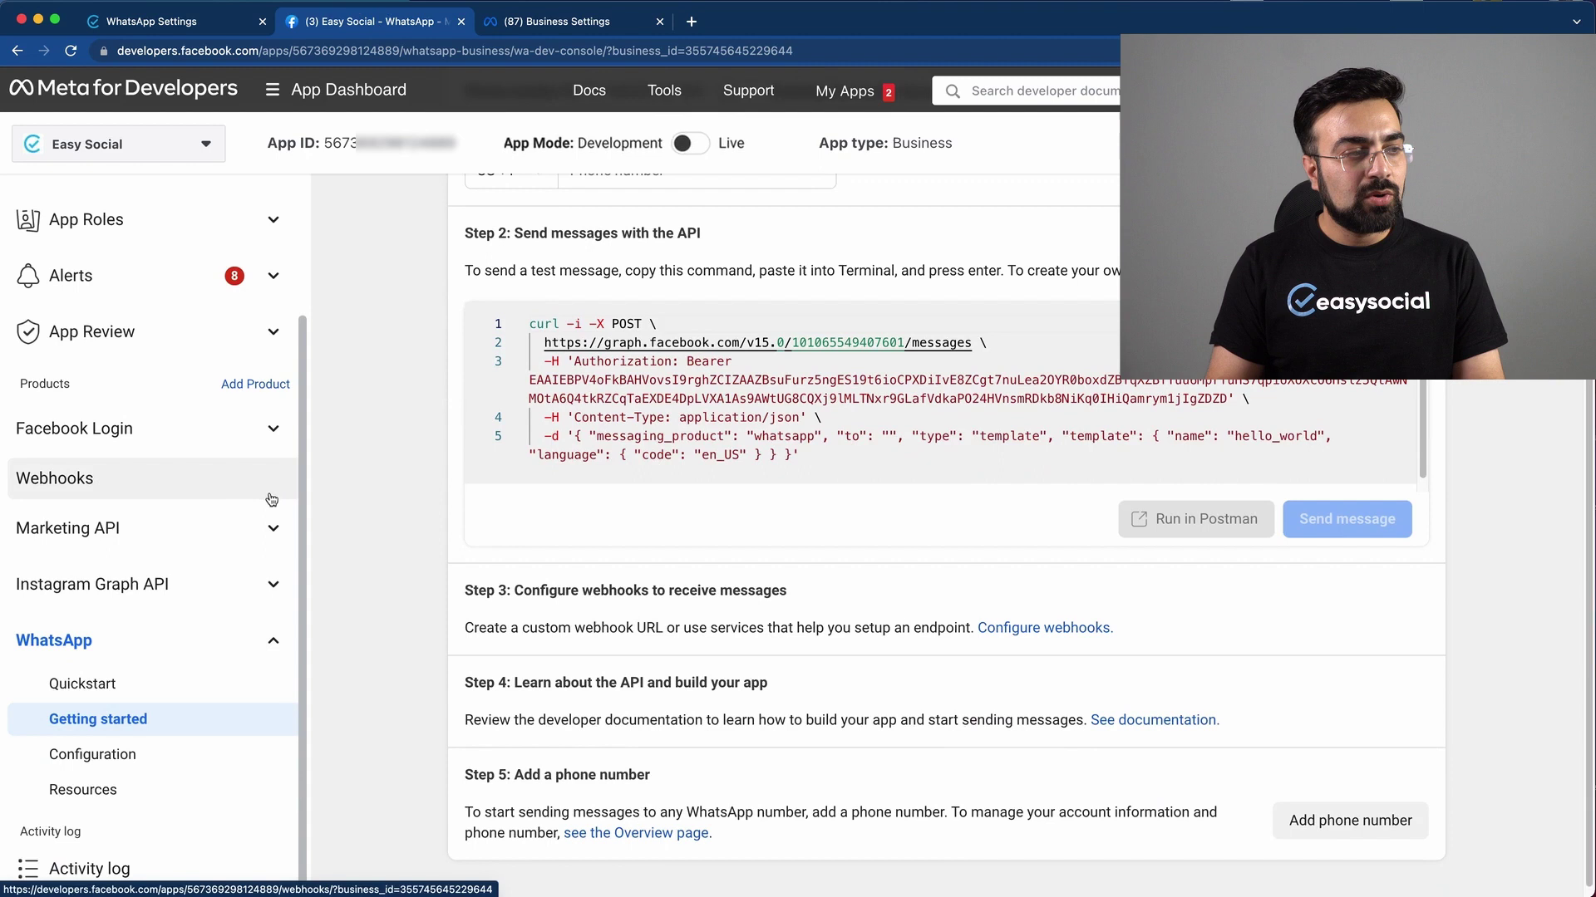
{"action": "left_click", "coordinate": [117, 756]}
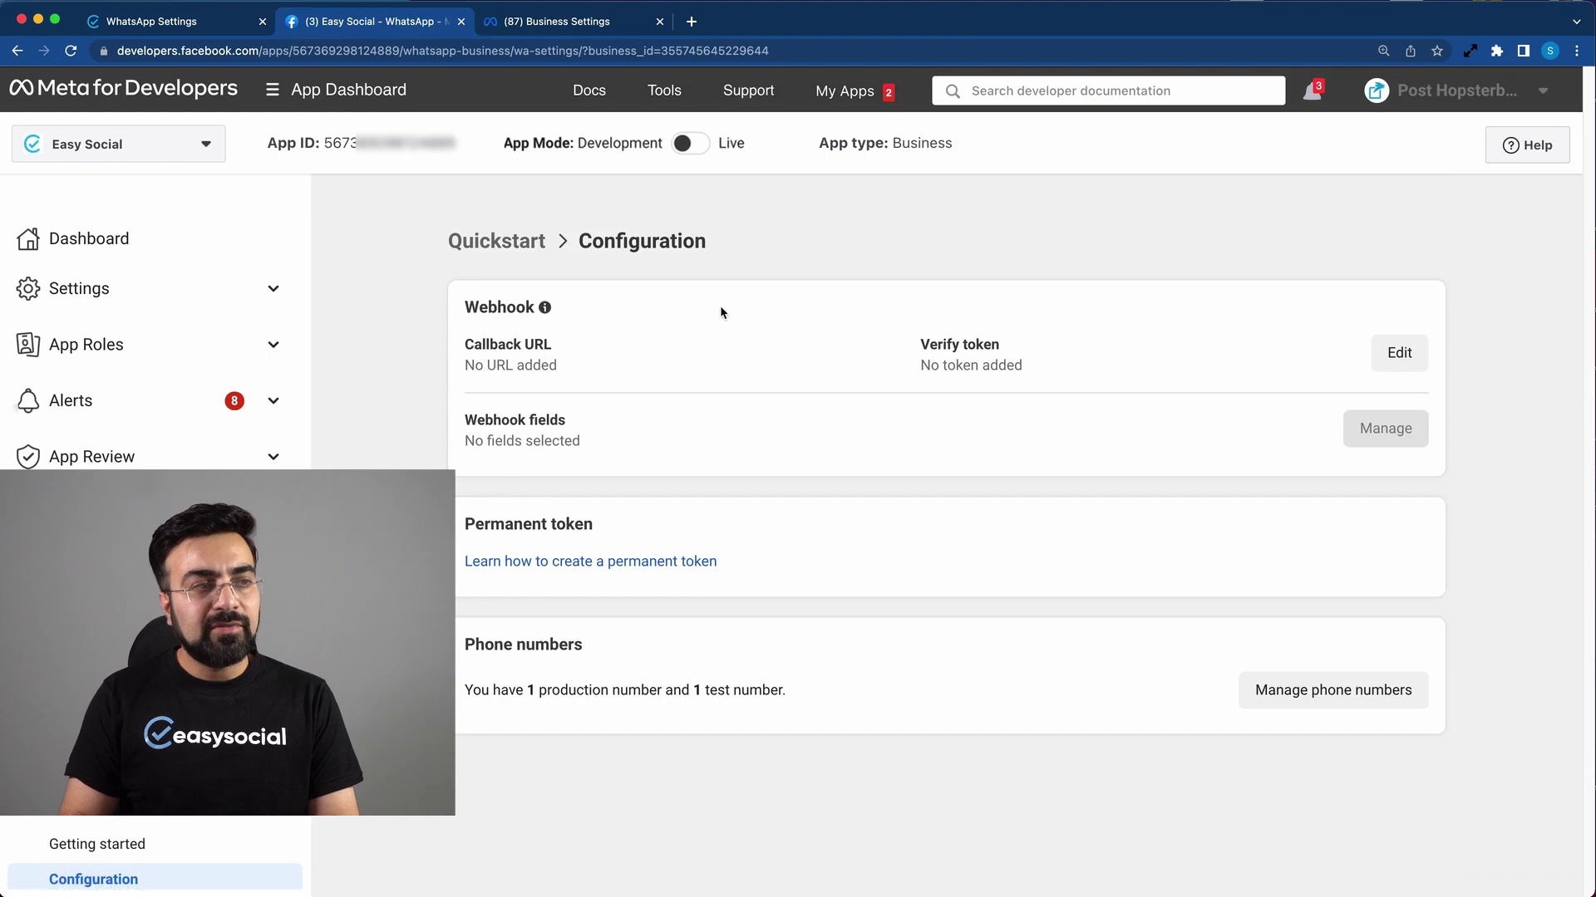
Step: Edit the webhook and copy EasySocial's callback URL for the Callback URL field
{"action": "left_click", "coordinate": [1406, 358]}
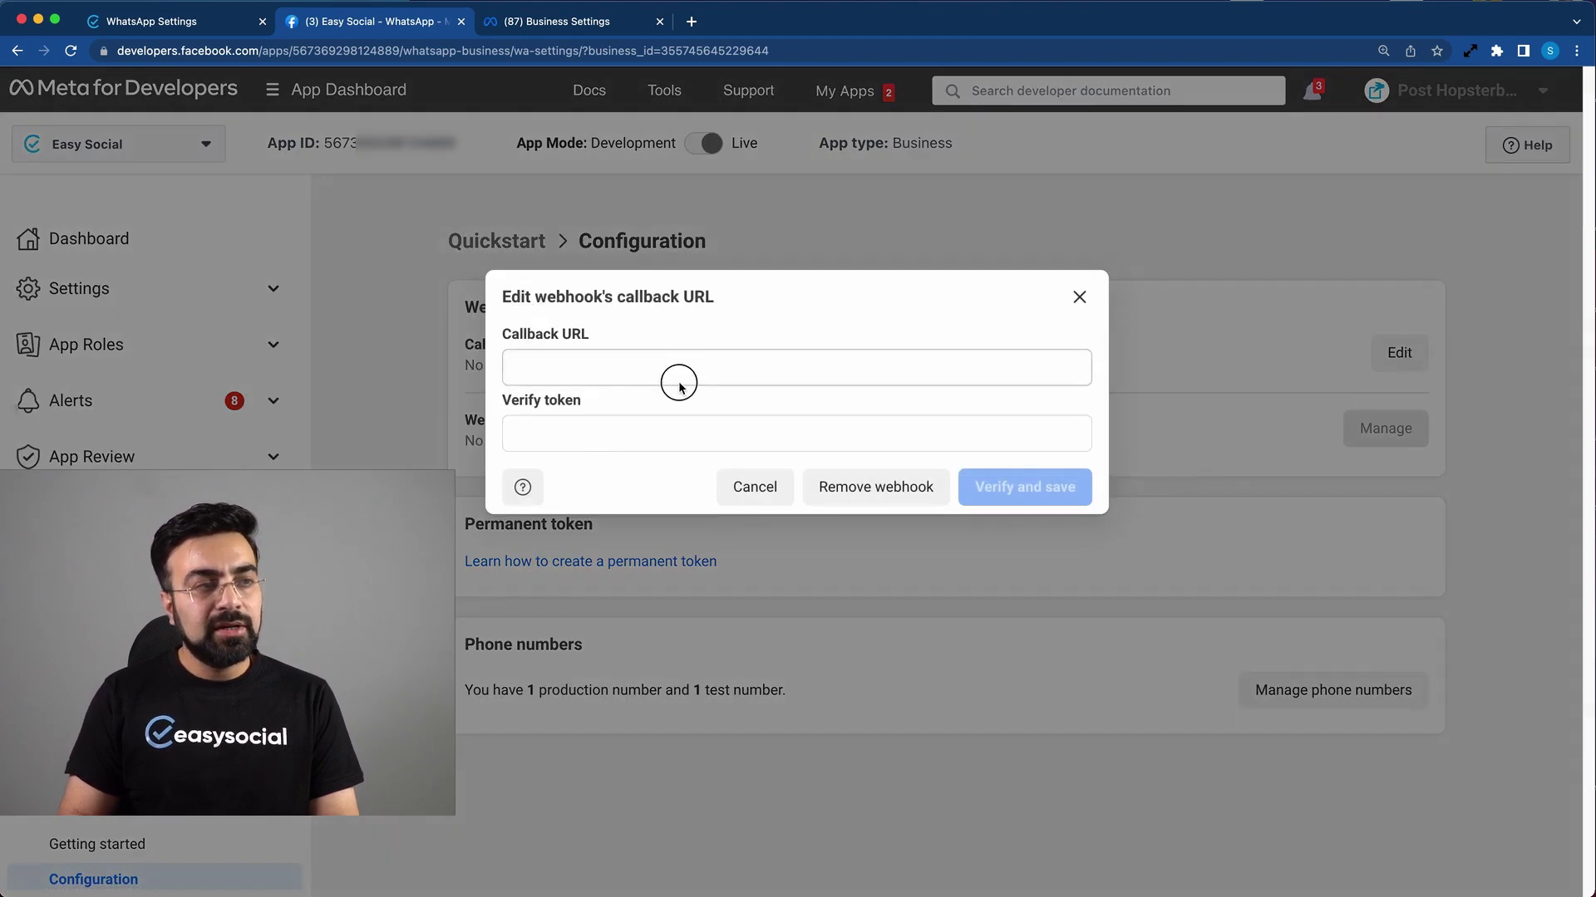
{"action": "left_click", "coordinate": [684, 373]}
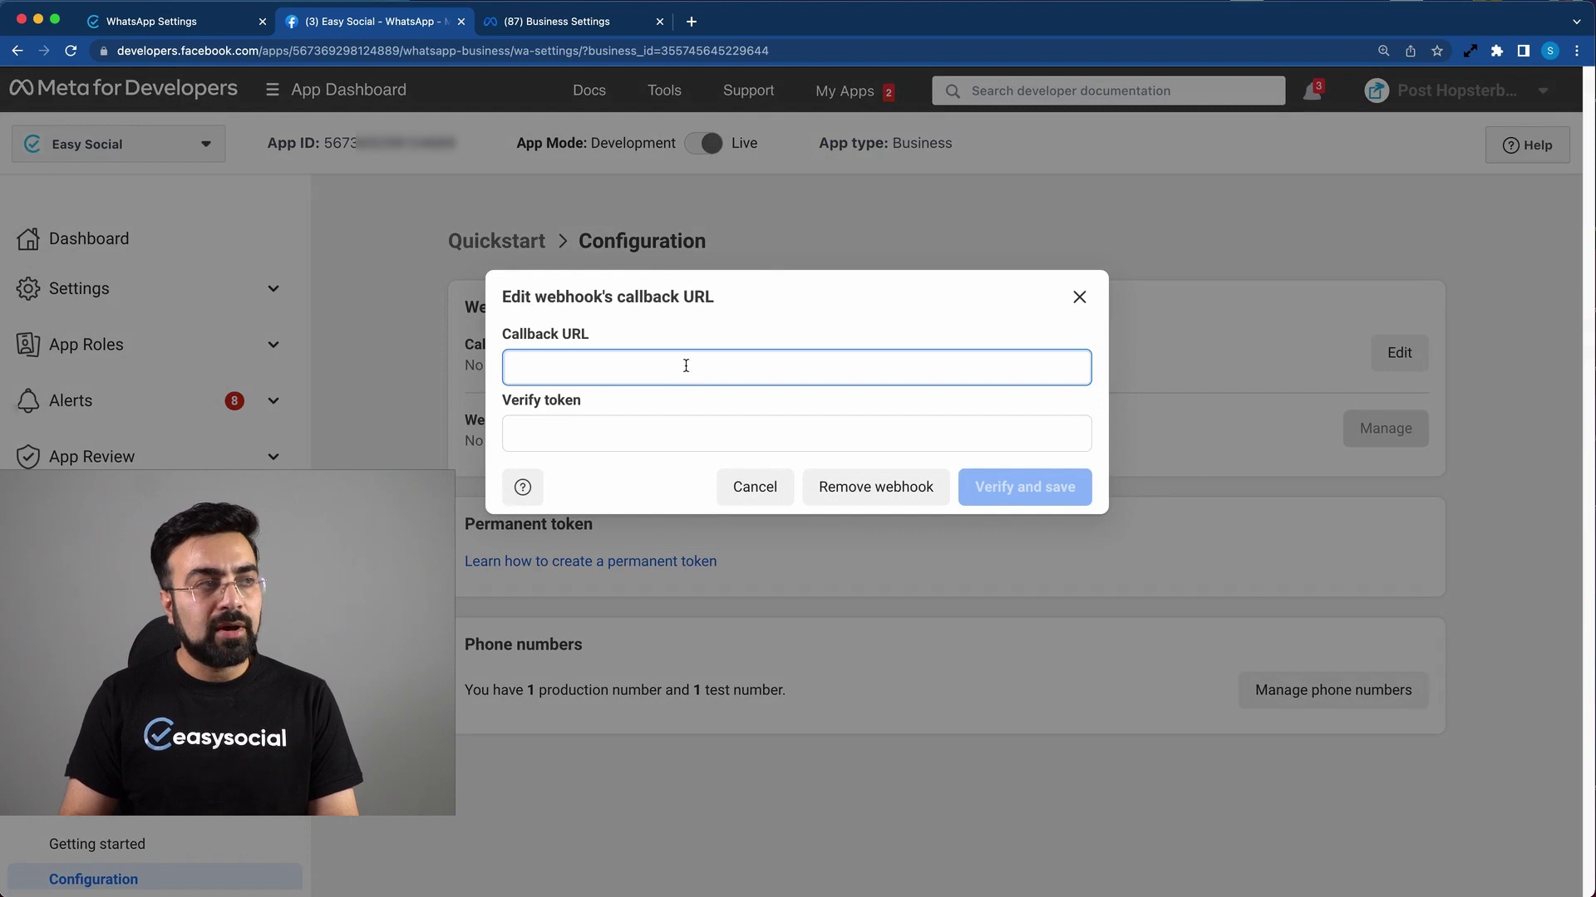
{"action": "left_click", "coordinate": [208, 28]}
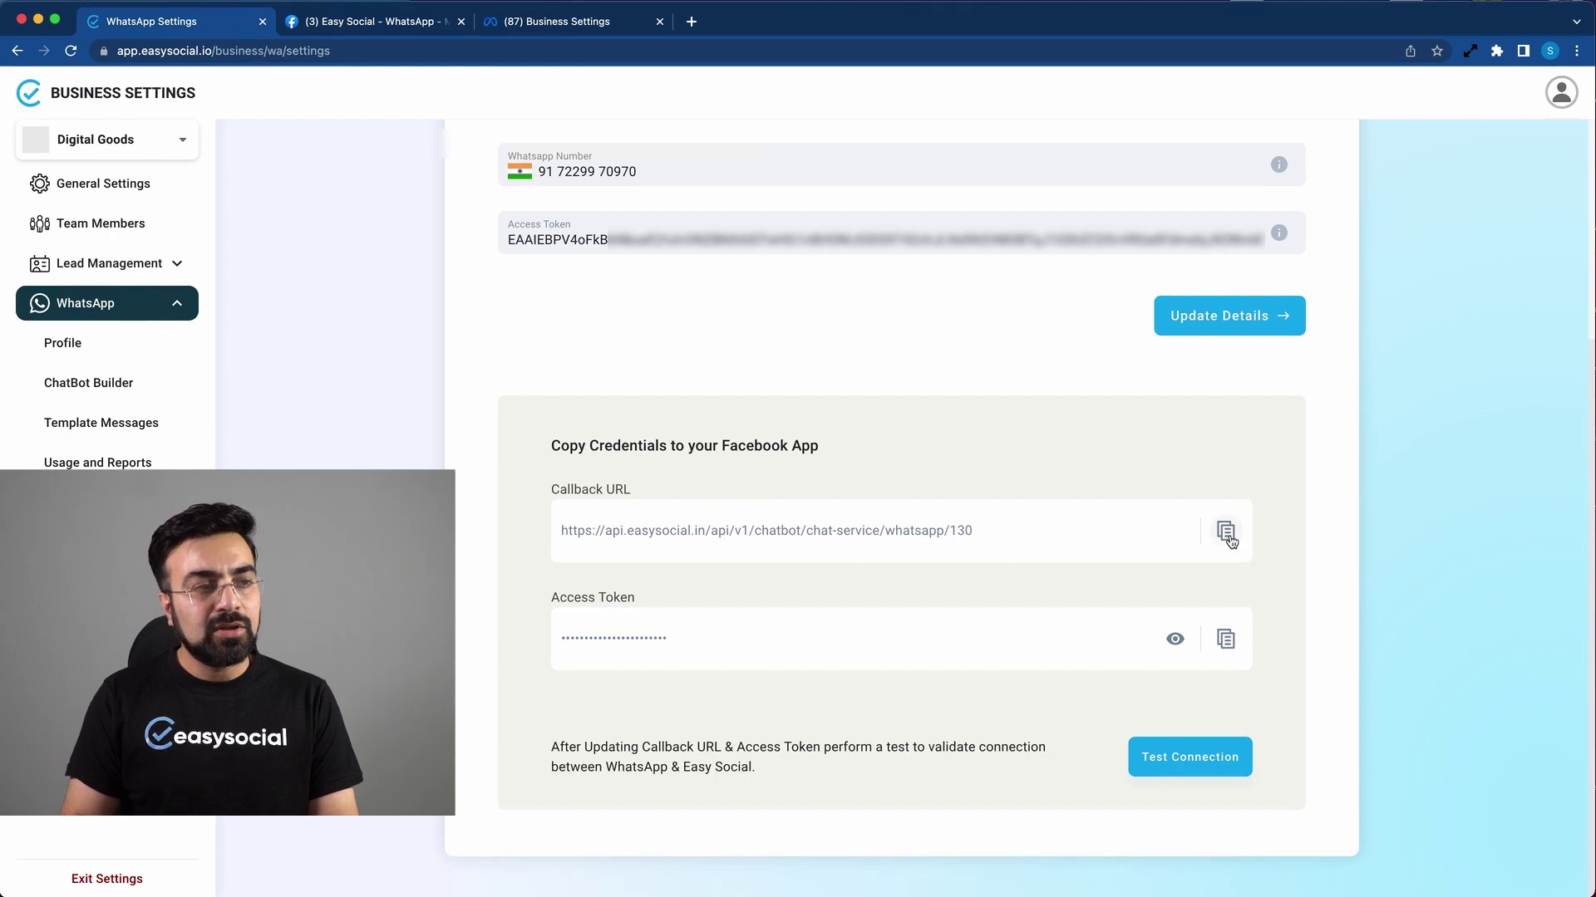
{"action": "left_click", "coordinate": [1228, 536]}
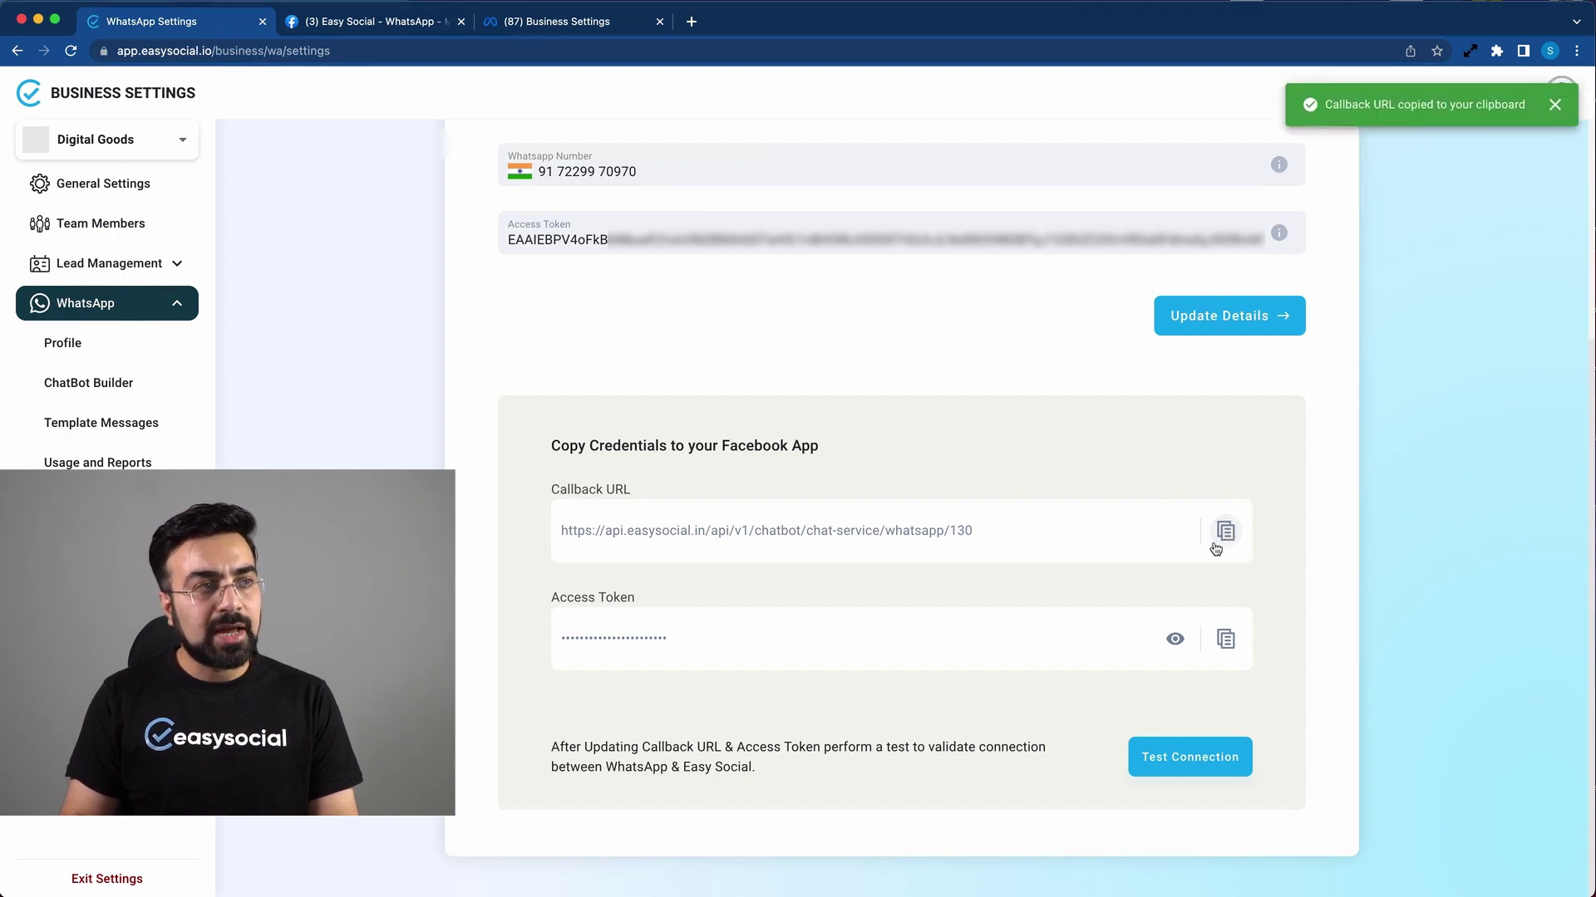
Step: Enter EasySocial's callback URL, use its access token as verify token, then verify and save
{"action": "left_click", "coordinate": [382, 25]}
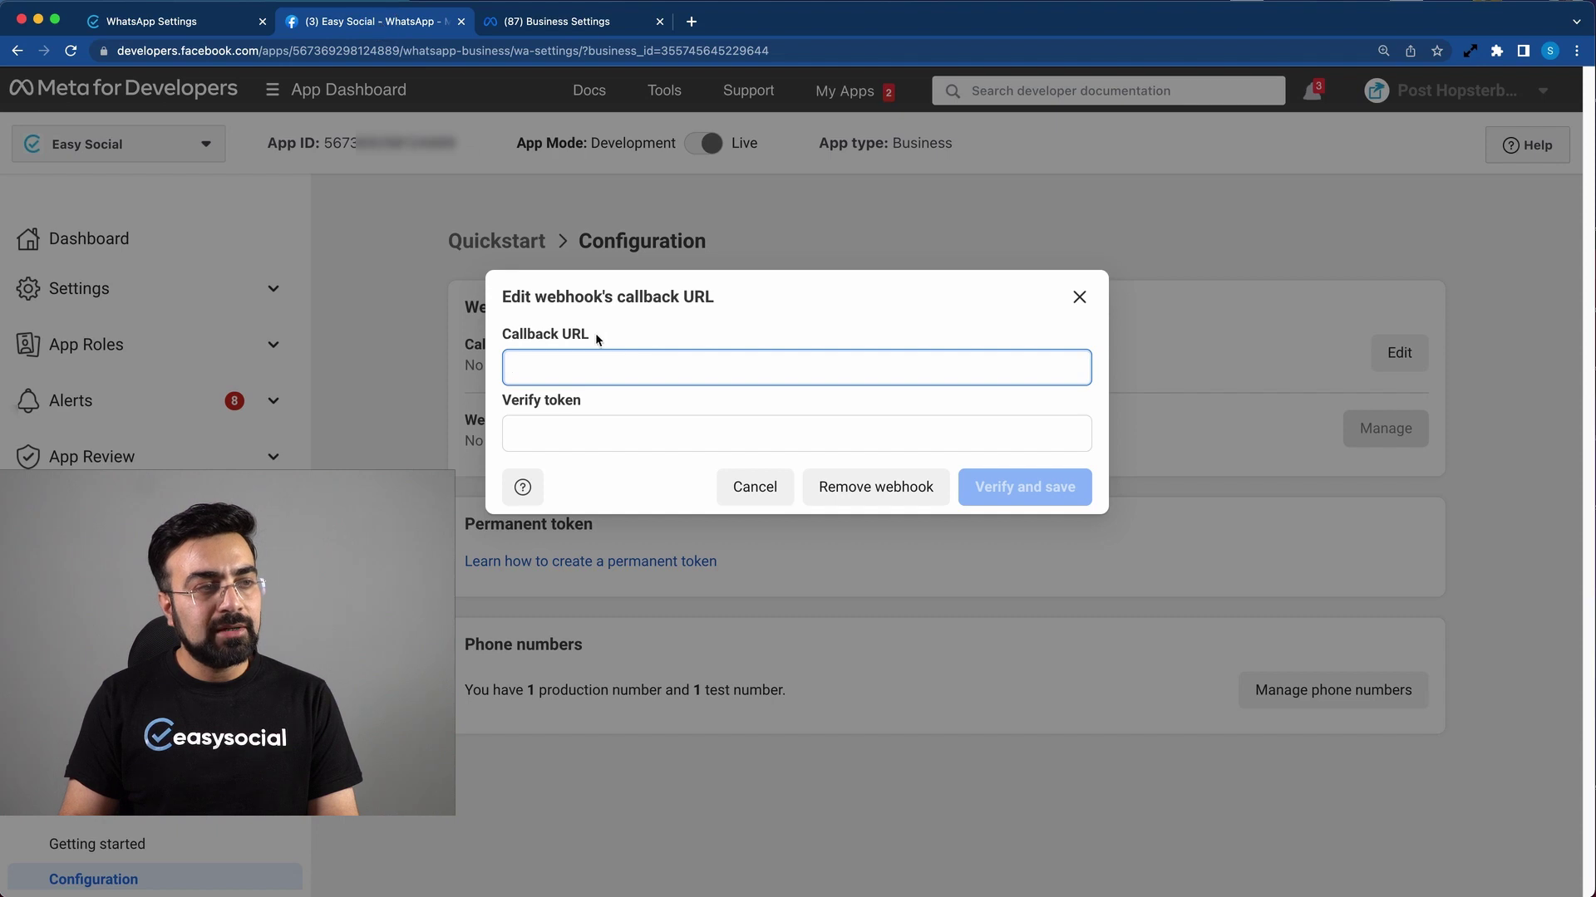
{"action": "key", "text": "super+v"}
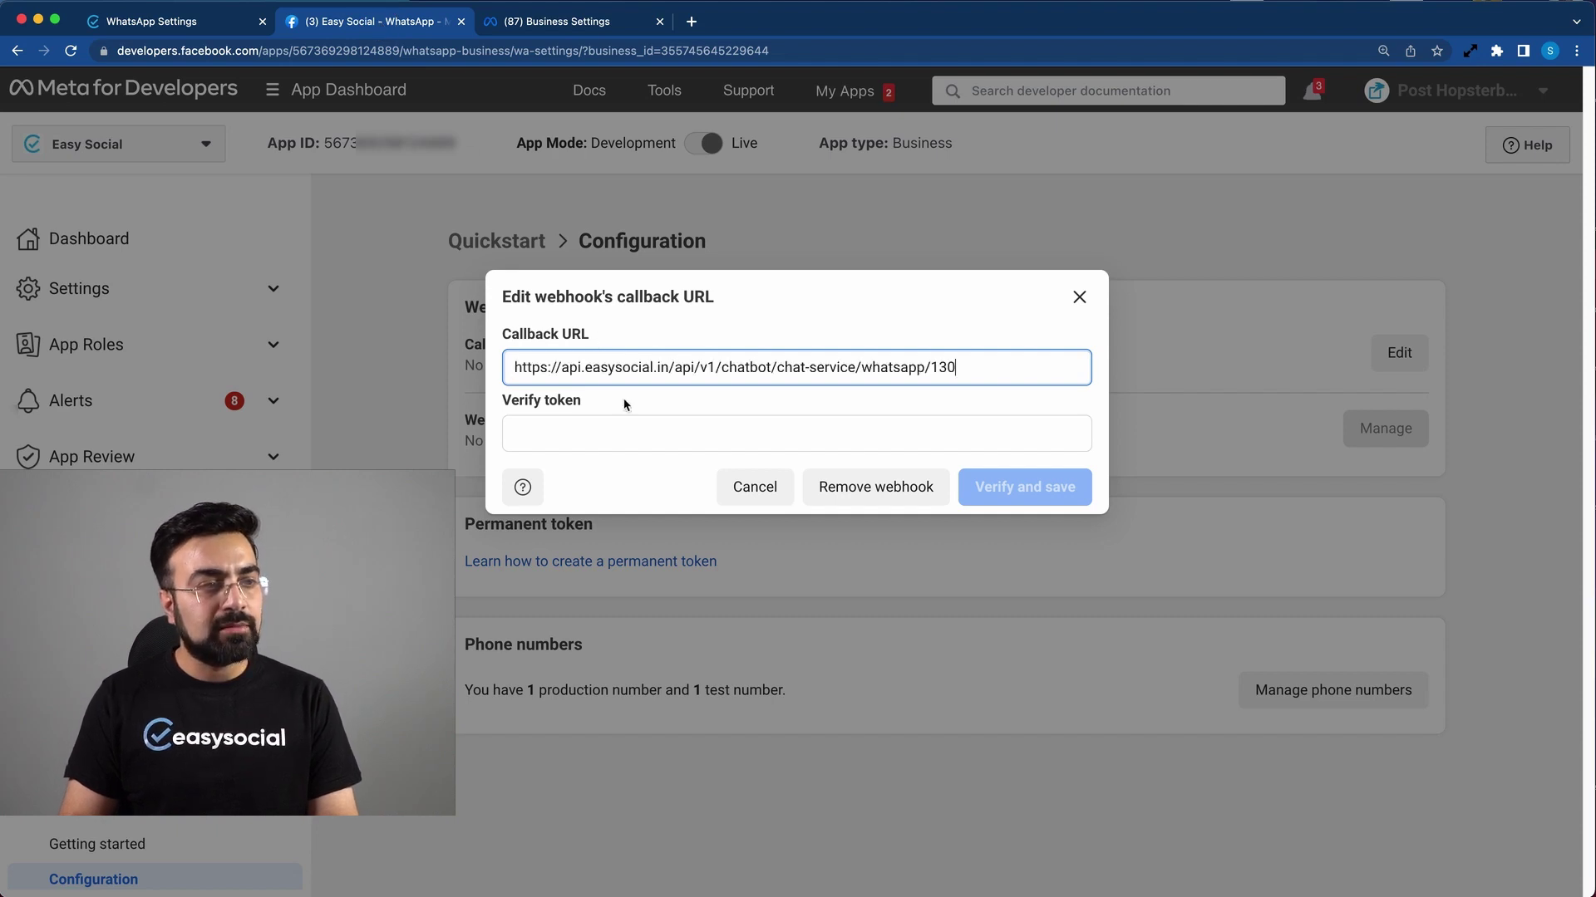
{"action": "left_click", "coordinate": [166, 16]}
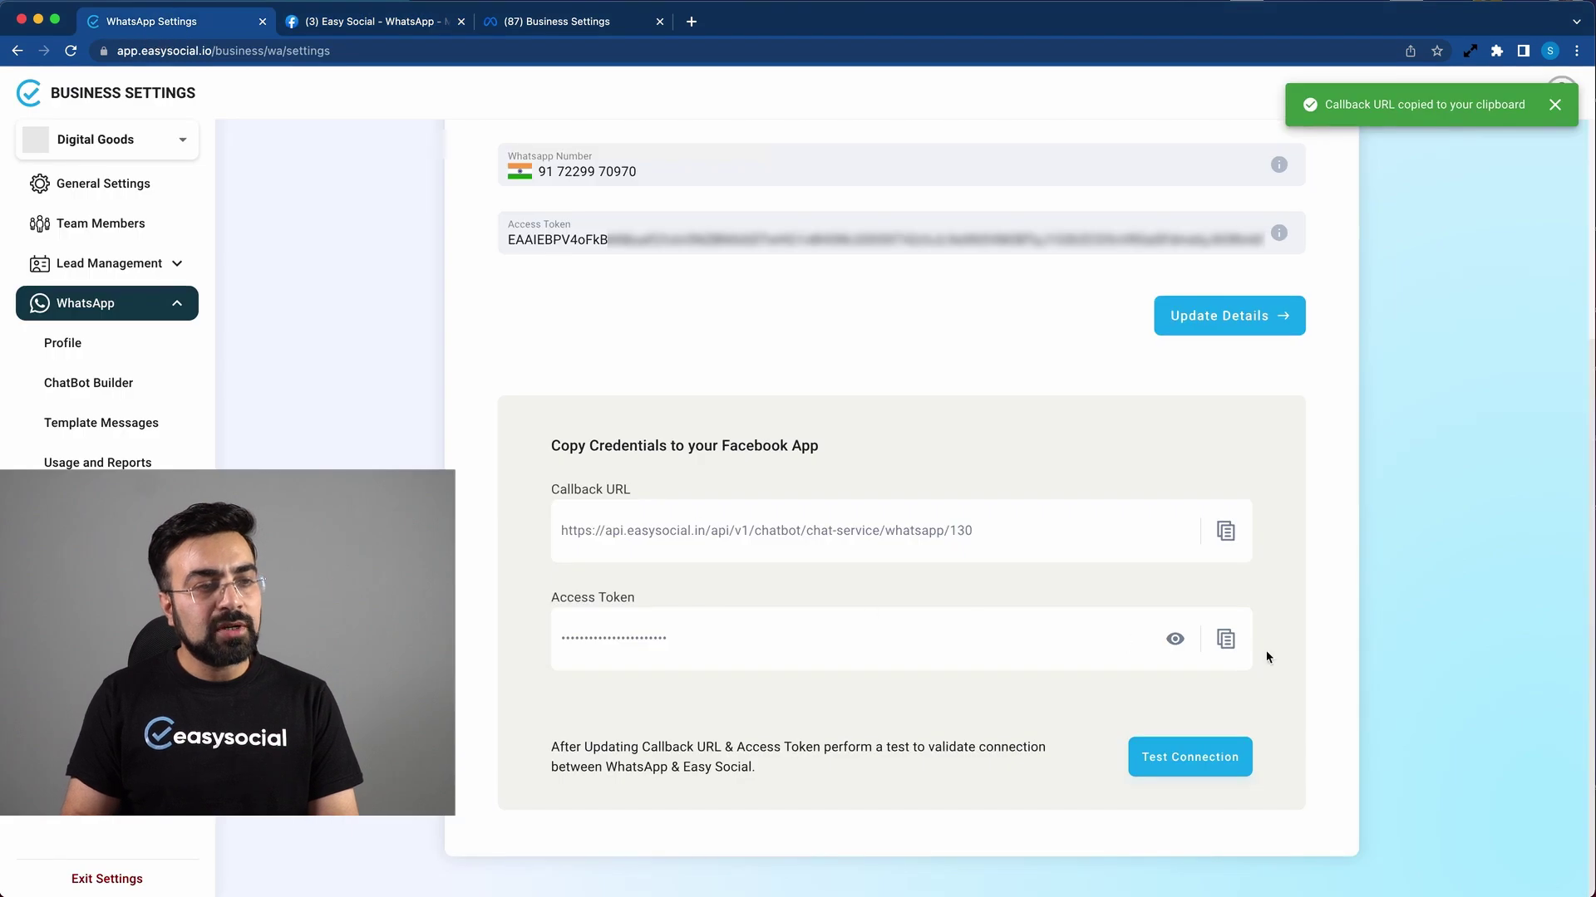
{"action": "left_click", "coordinate": [1226, 639]}
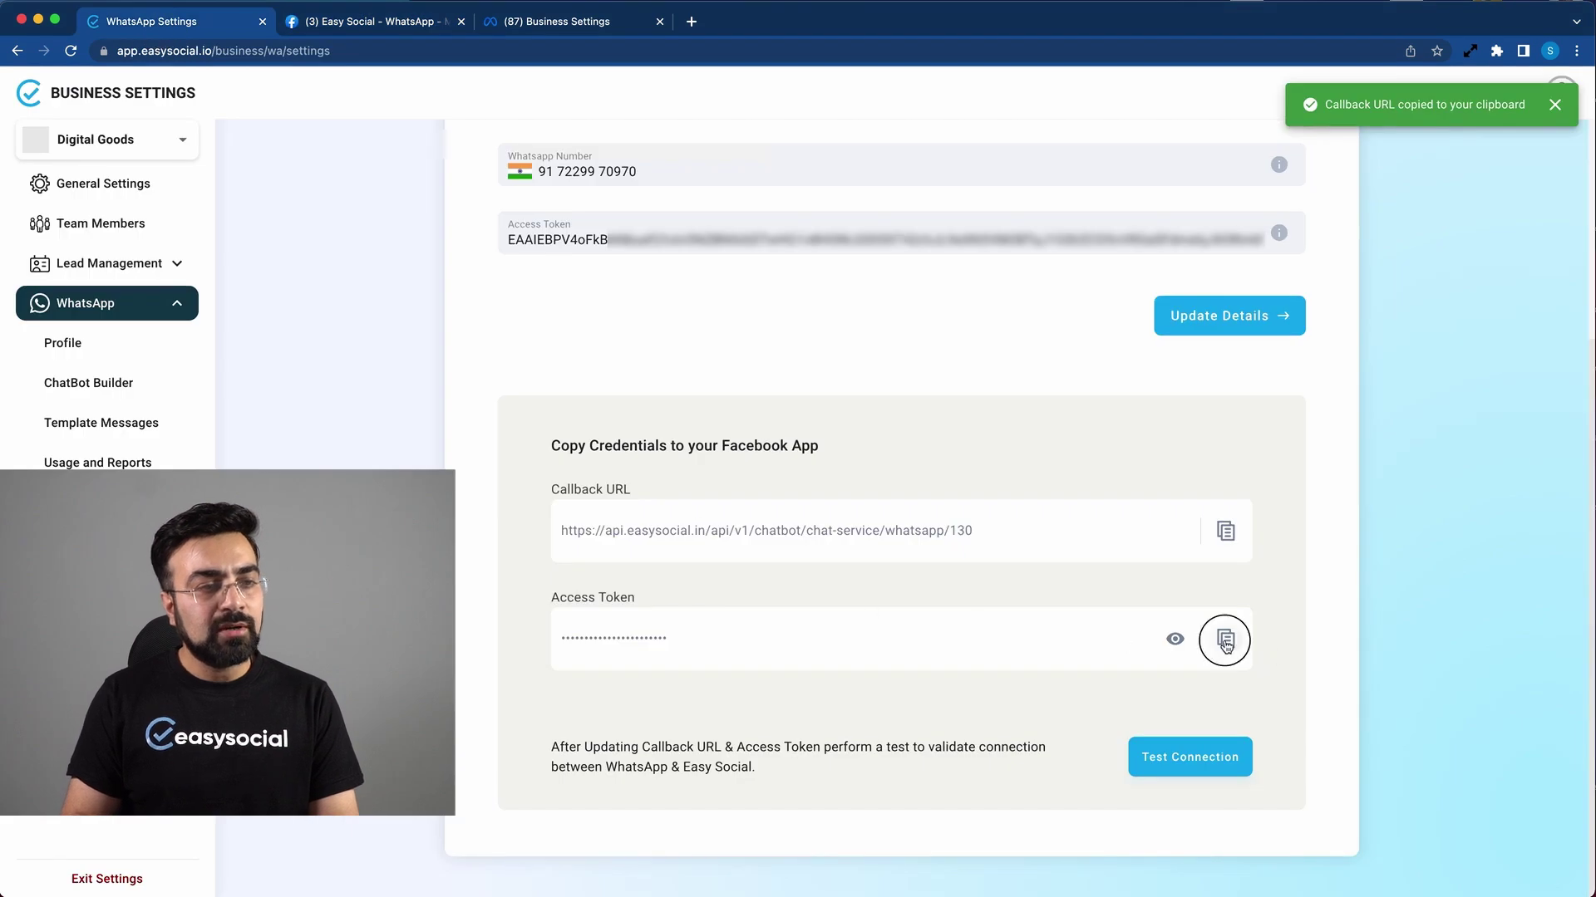
{"action": "left_click", "coordinate": [365, 23]}
{"action": "left_click", "coordinate": [653, 427]}
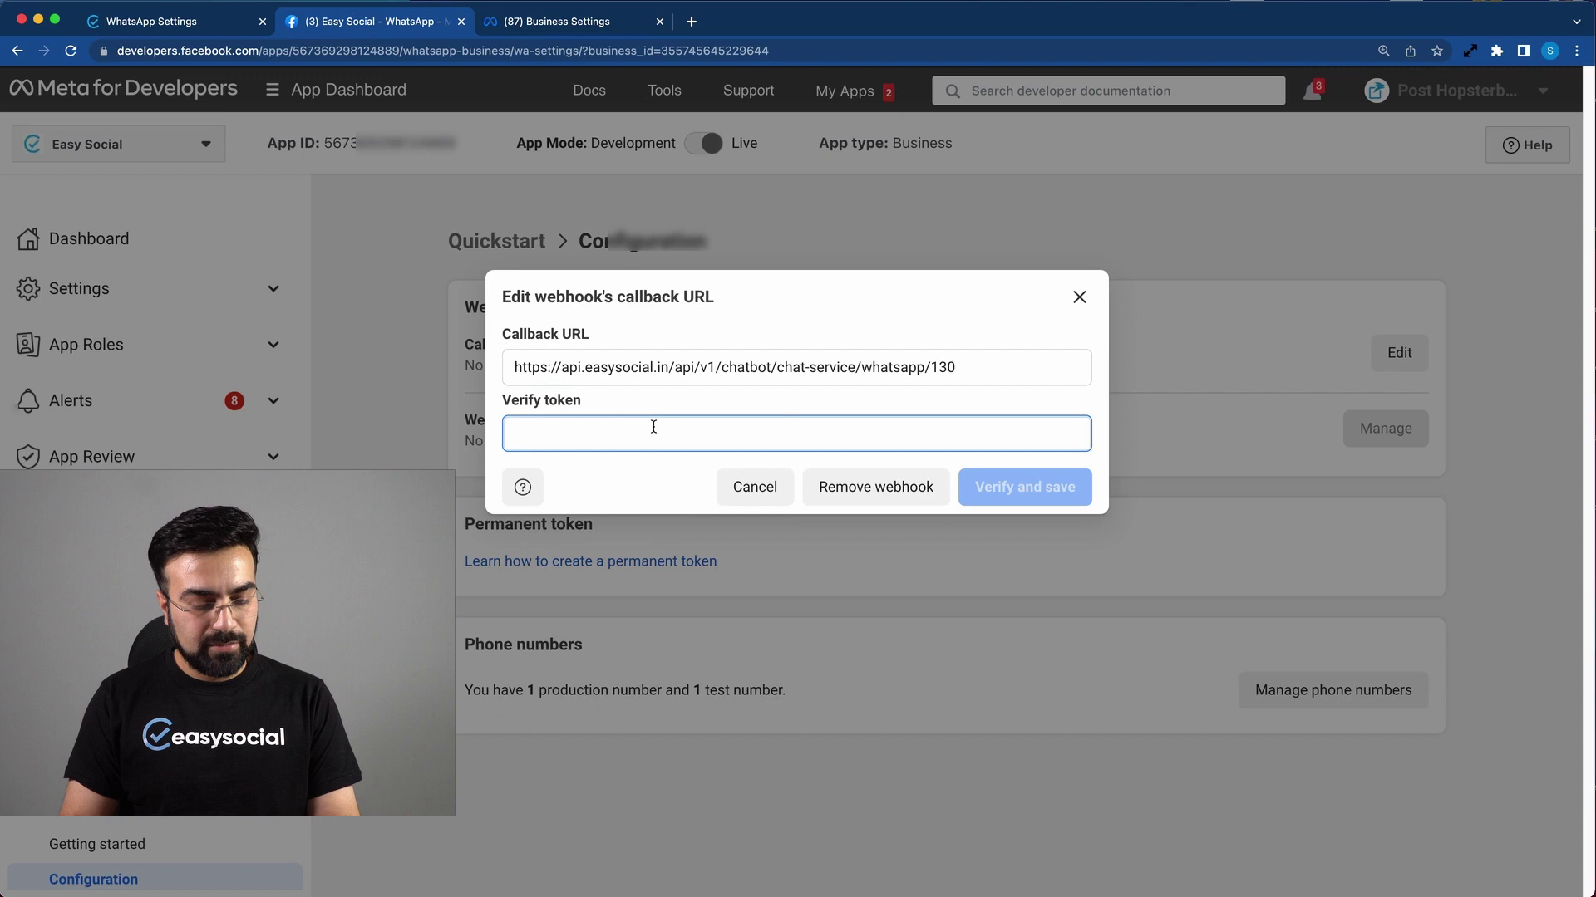
{"action": "key", "text": "super+v"}
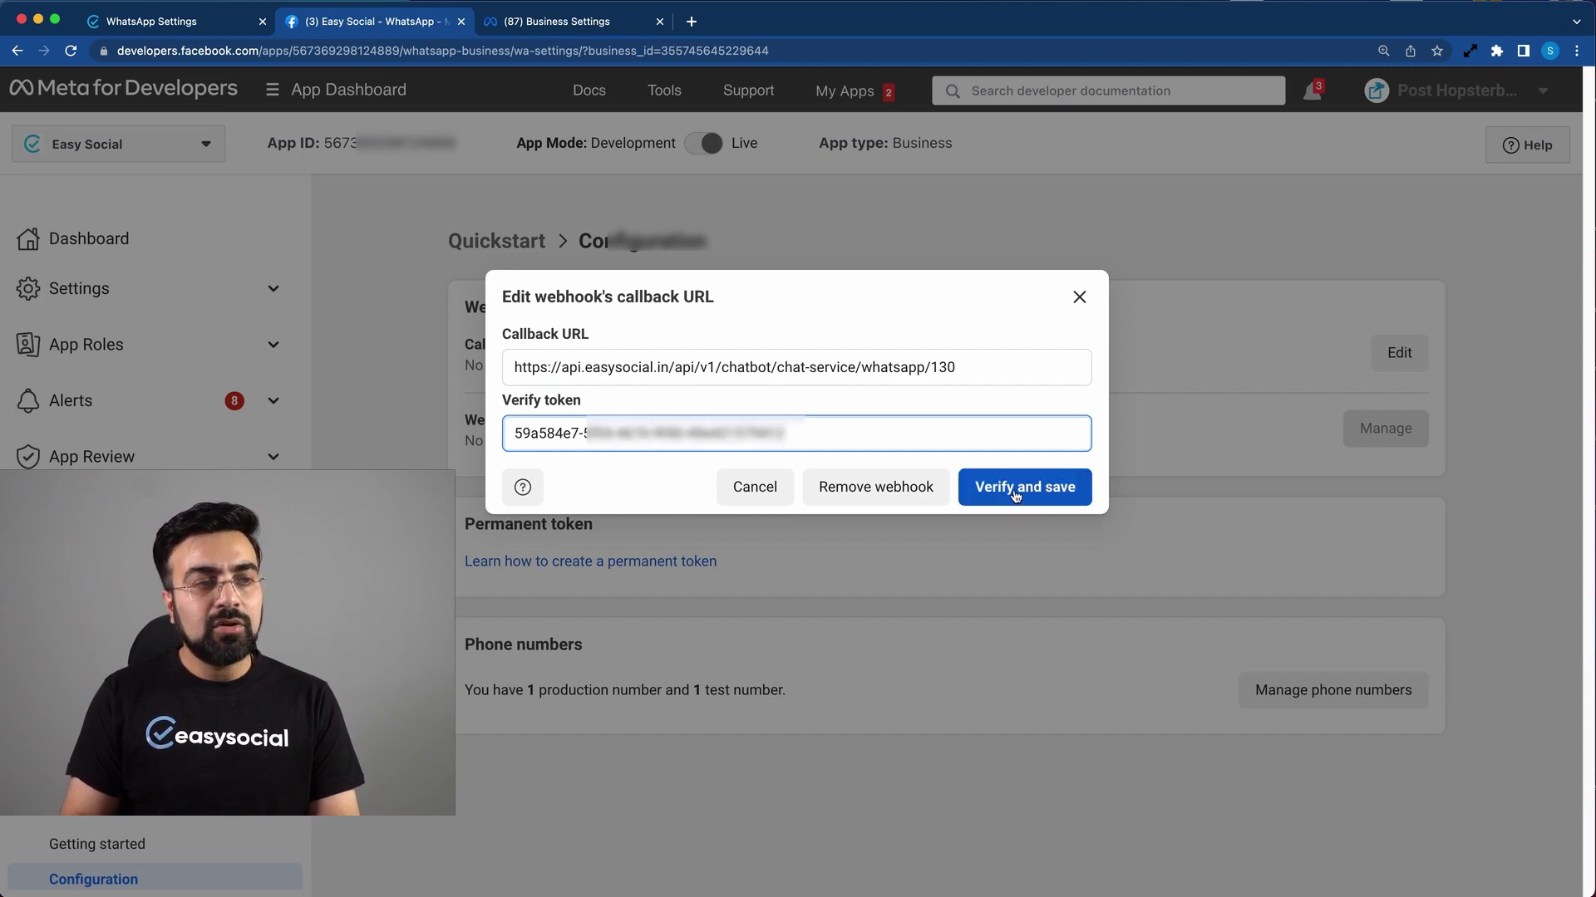
{"action": "left_click", "coordinate": [1015, 492]}
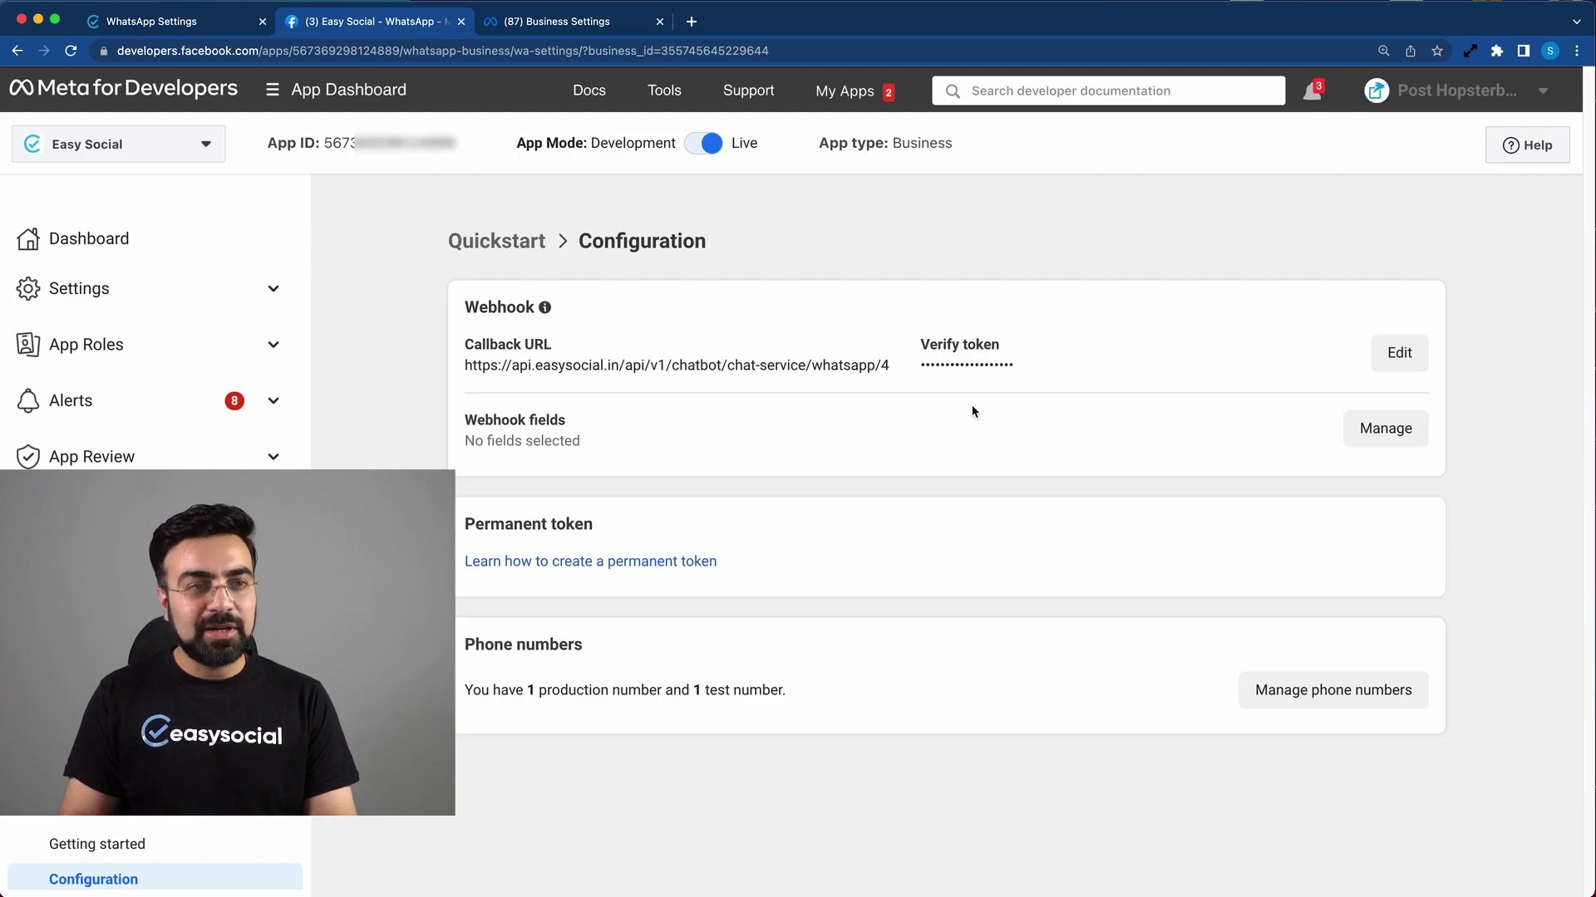
Step: Subscribe to account_alerts, account_review_update, account_update, business_capability_update and message_template_status_update
{"action": "left_click", "coordinate": [1385, 429]}
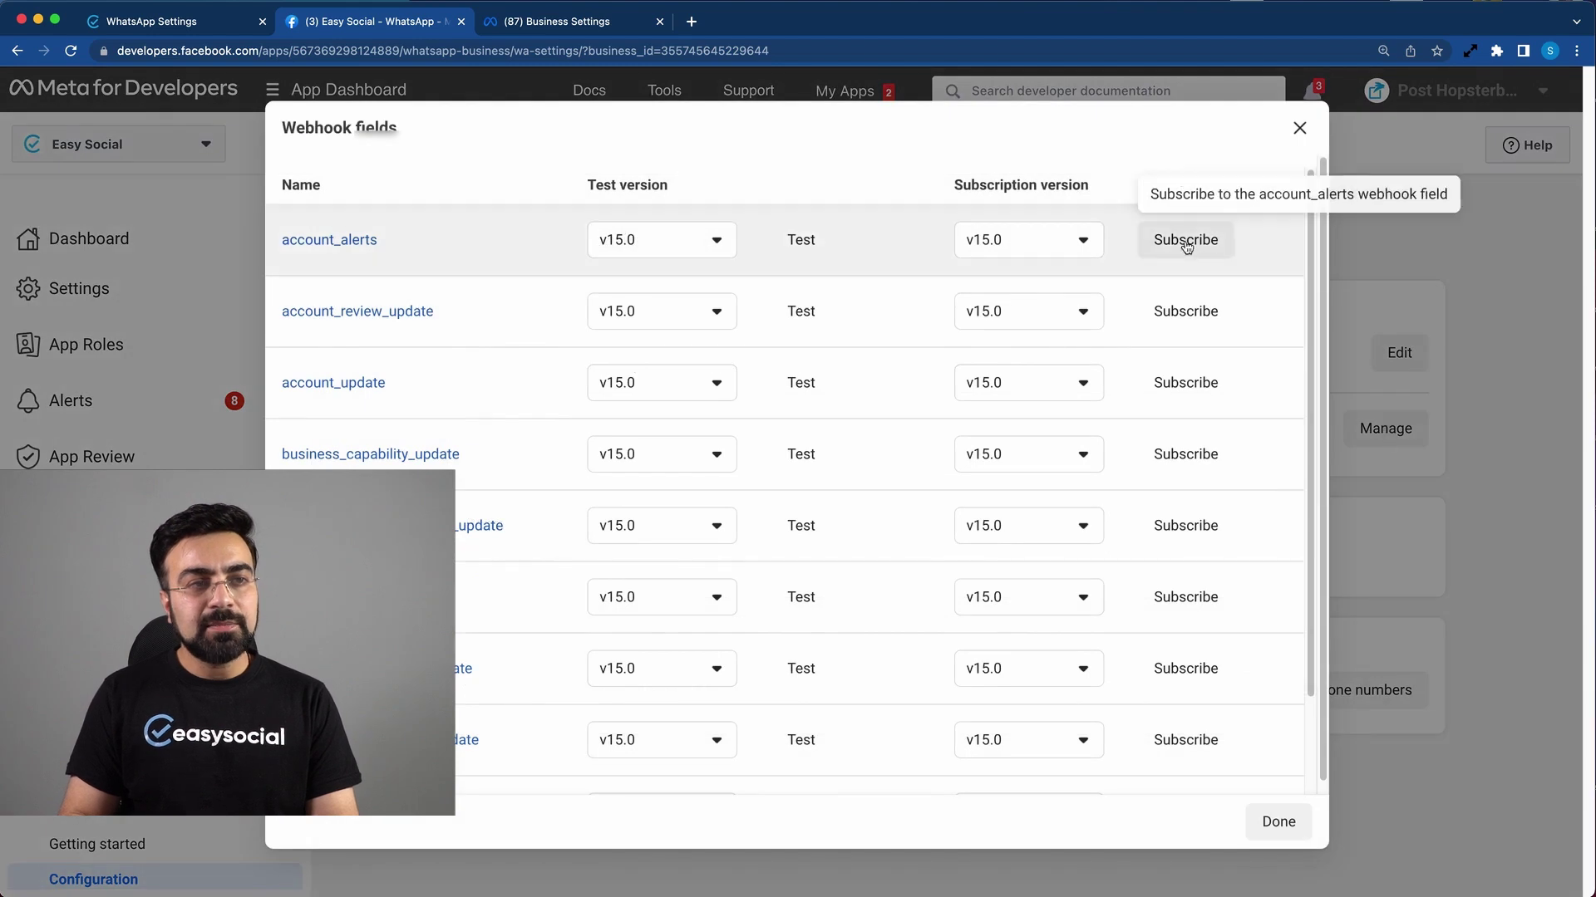
{"action": "left_click", "coordinate": [1189, 252]}
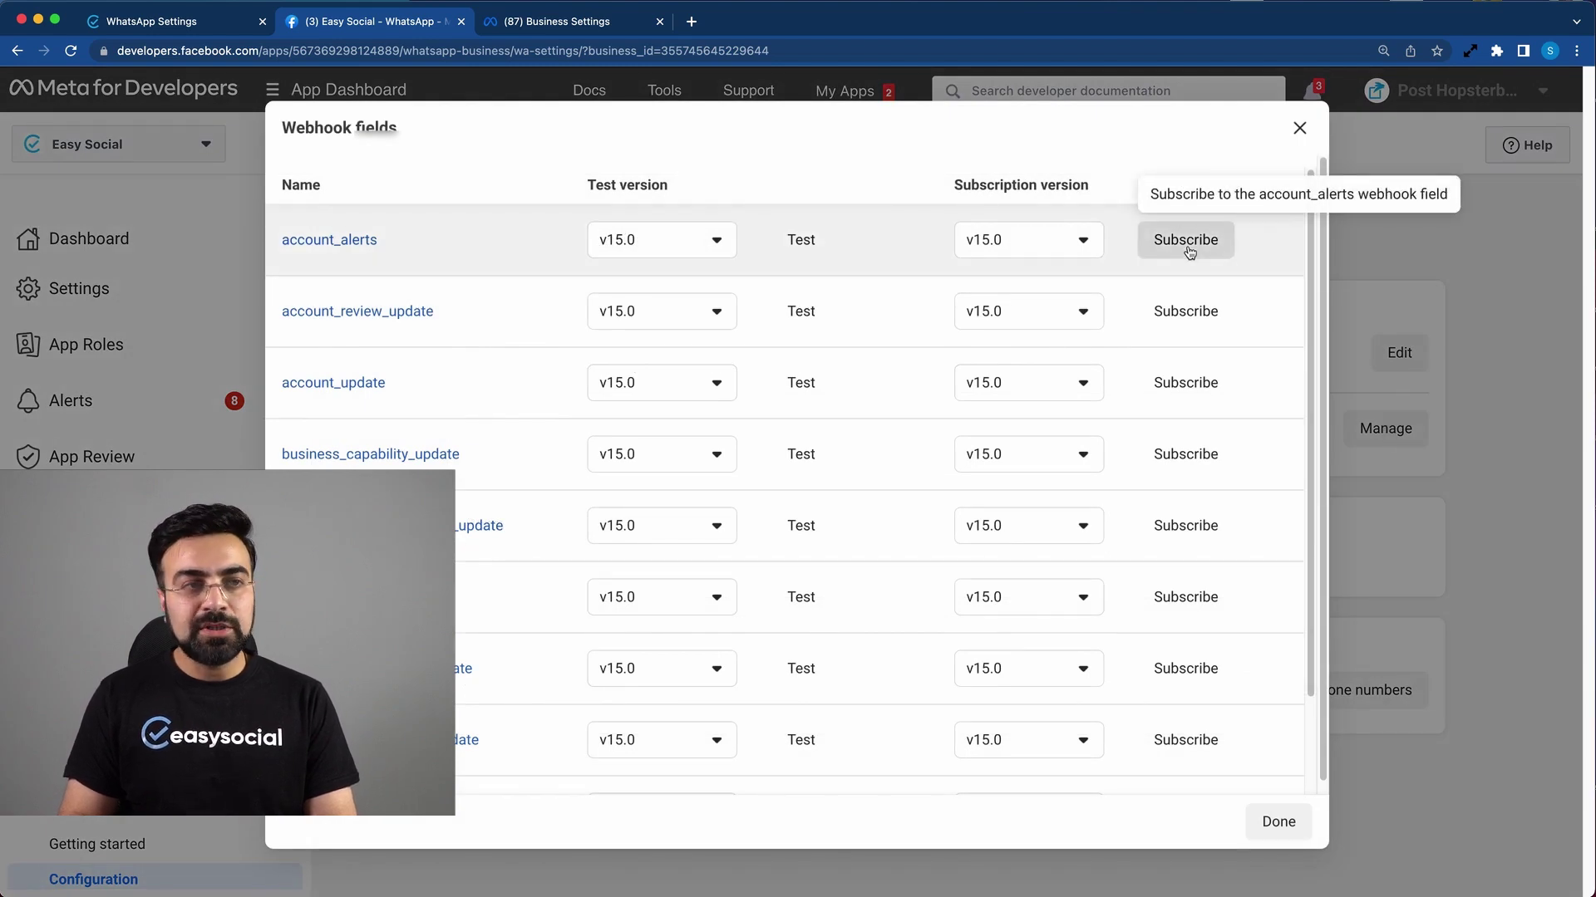
{"action": "left_click", "coordinate": [1204, 366]}
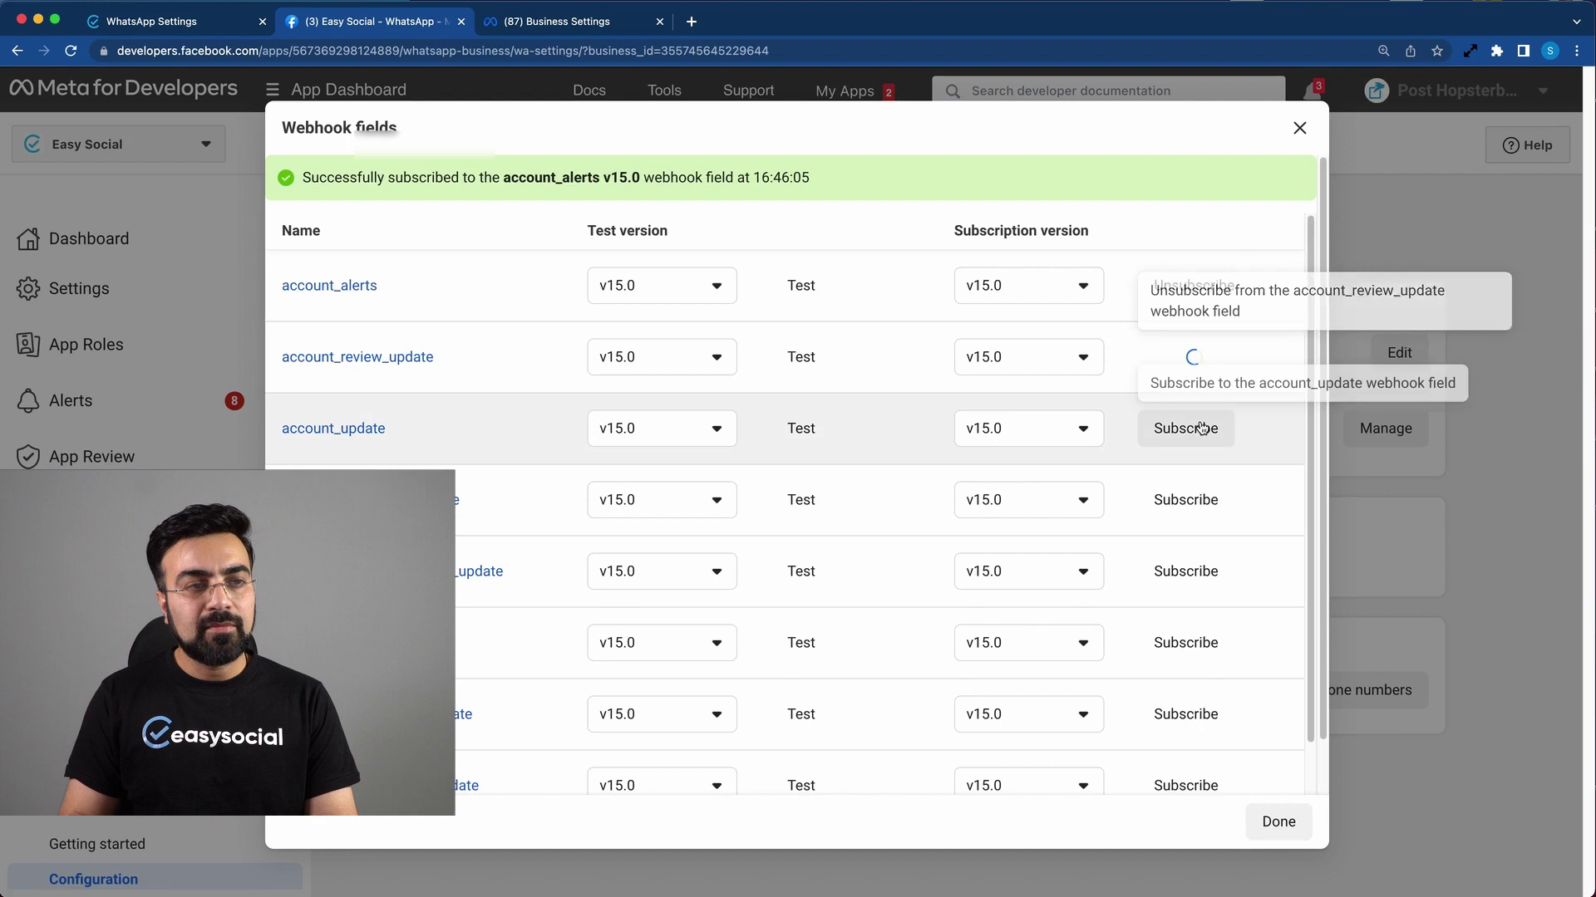
{"action": "left_click", "coordinate": [1196, 429]}
{"action": "left_click", "coordinate": [1199, 509]}
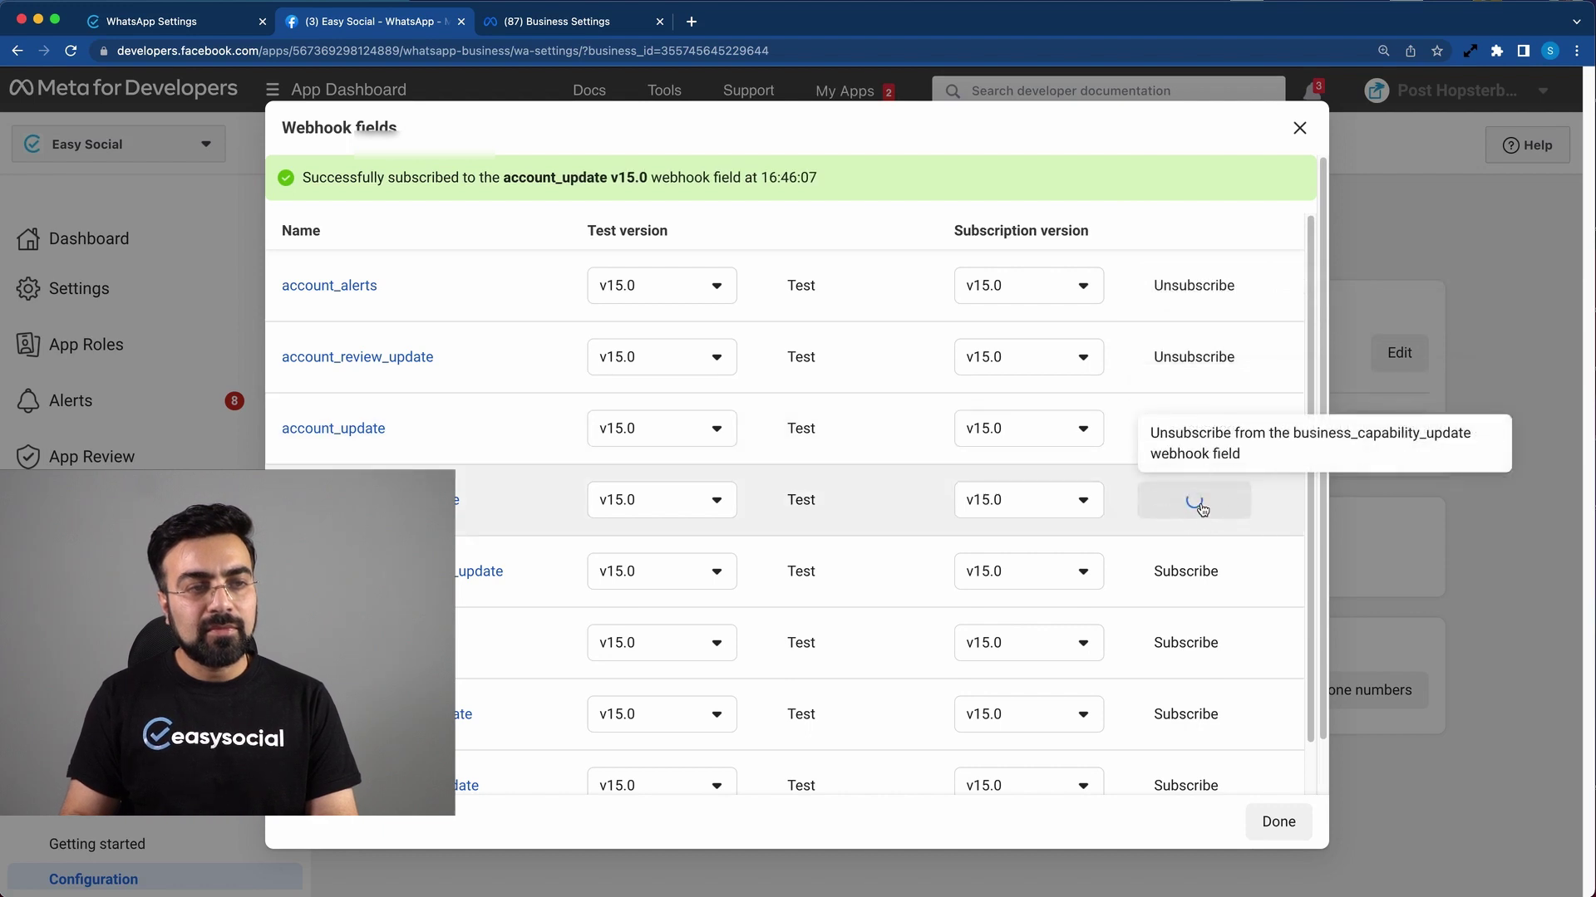
{"action": "left_click", "coordinate": [1199, 603]}
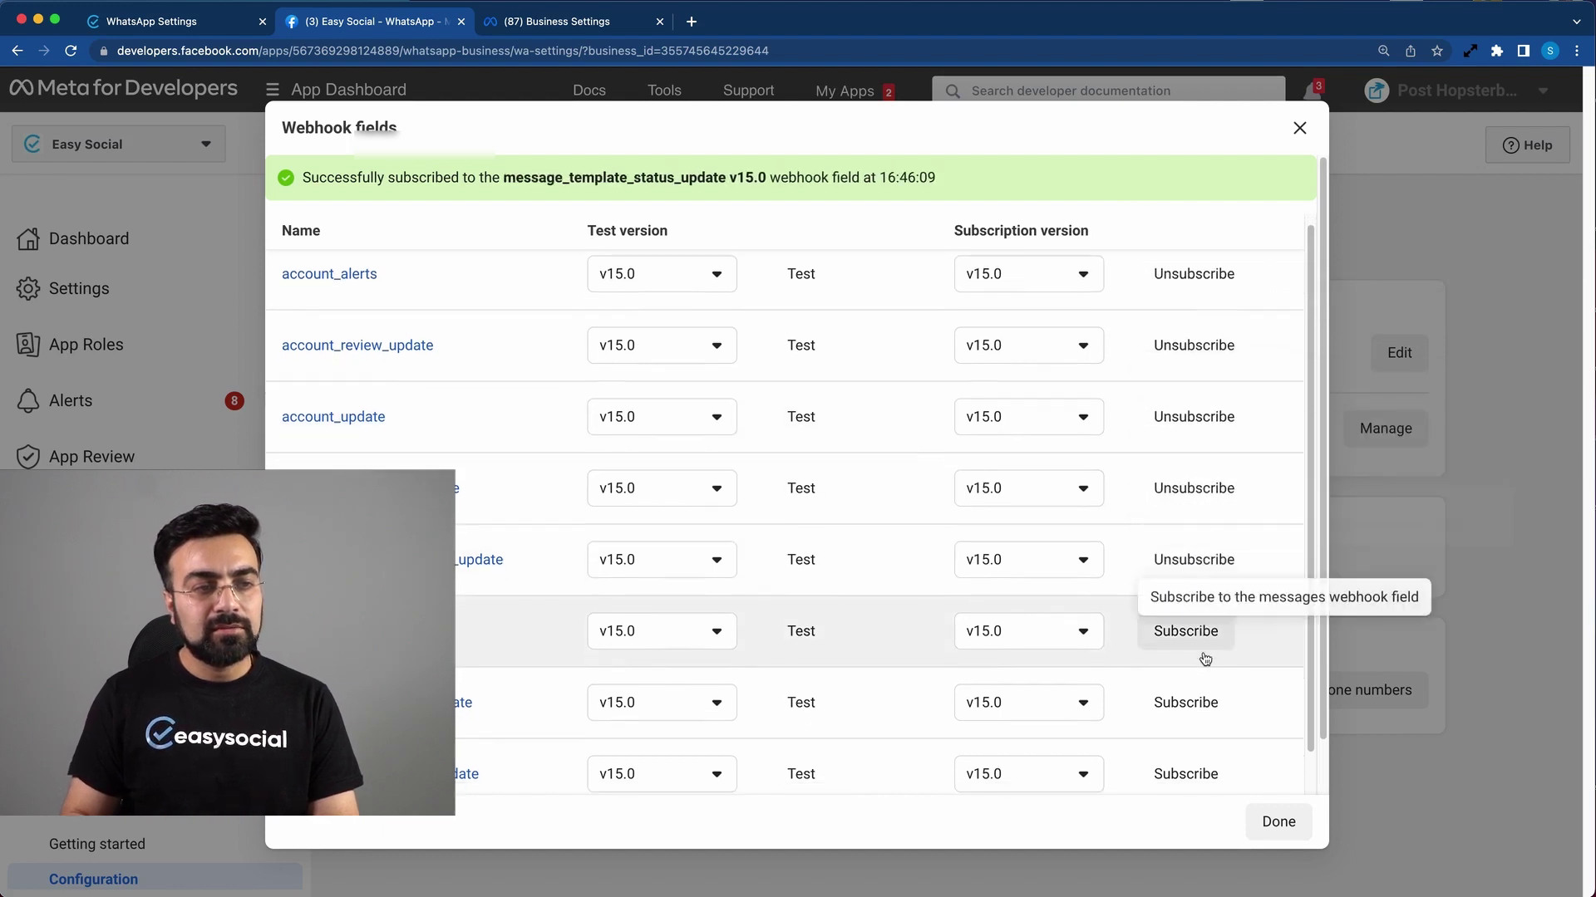
Step: Subscribe to messages, phone_number_name_update, phone_number_quality_update and security, then close the list
{"action": "scroll", "coordinate": [1205, 656], "scroll_direction": "down", "scroll_amount": 3}
{"action": "left_click", "coordinate": [1197, 525]}
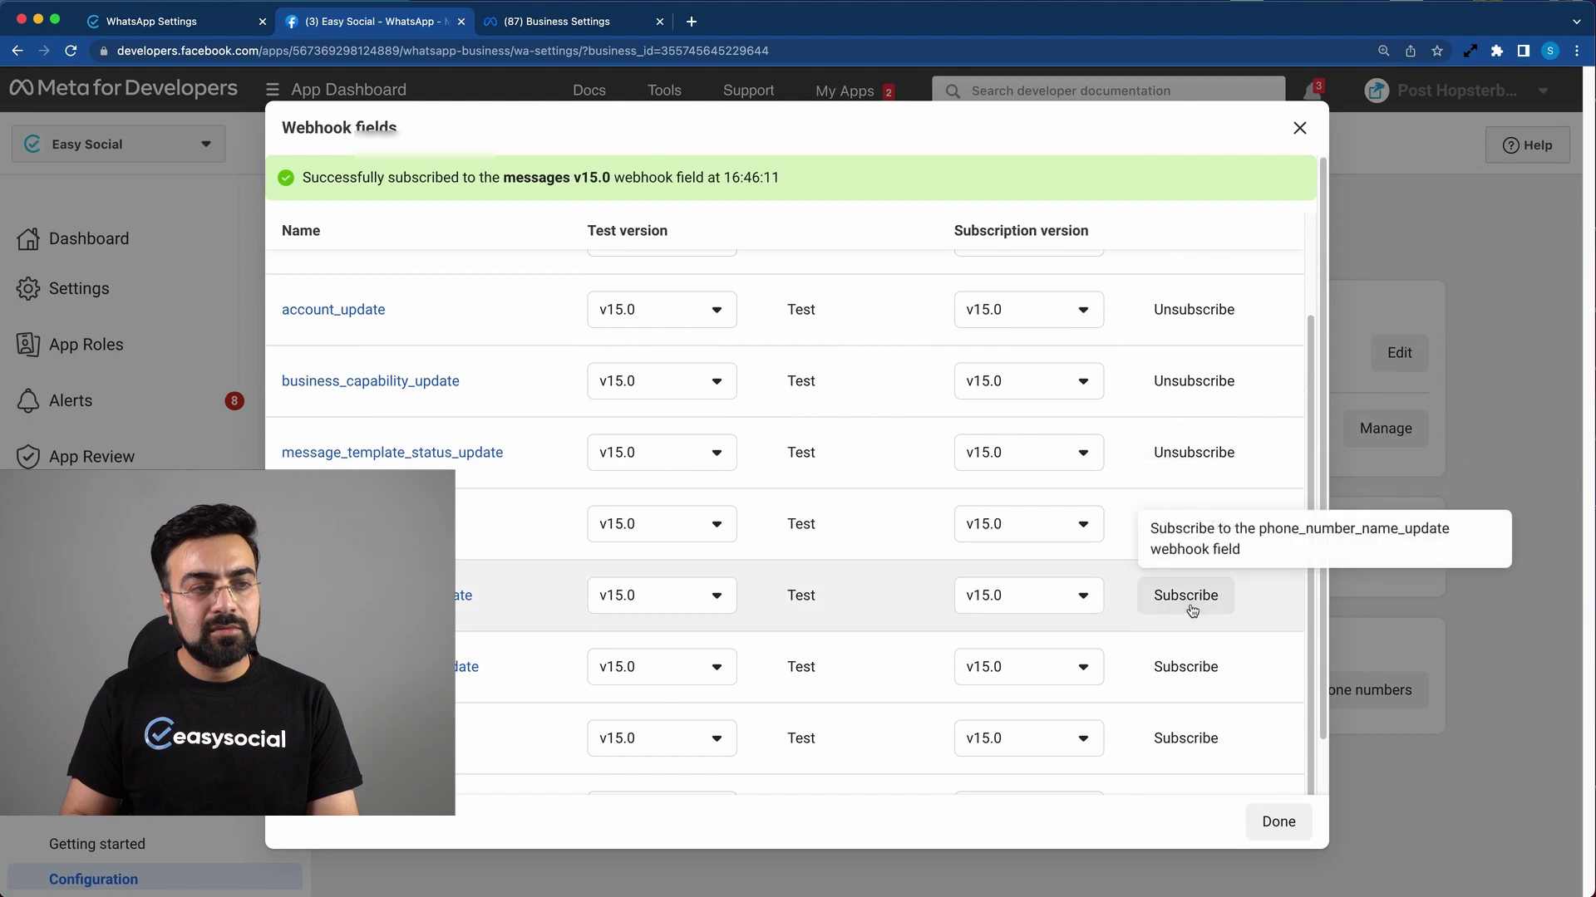
{"action": "left_click", "coordinate": [1194, 611]}
{"action": "left_click", "coordinate": [1176, 680]}
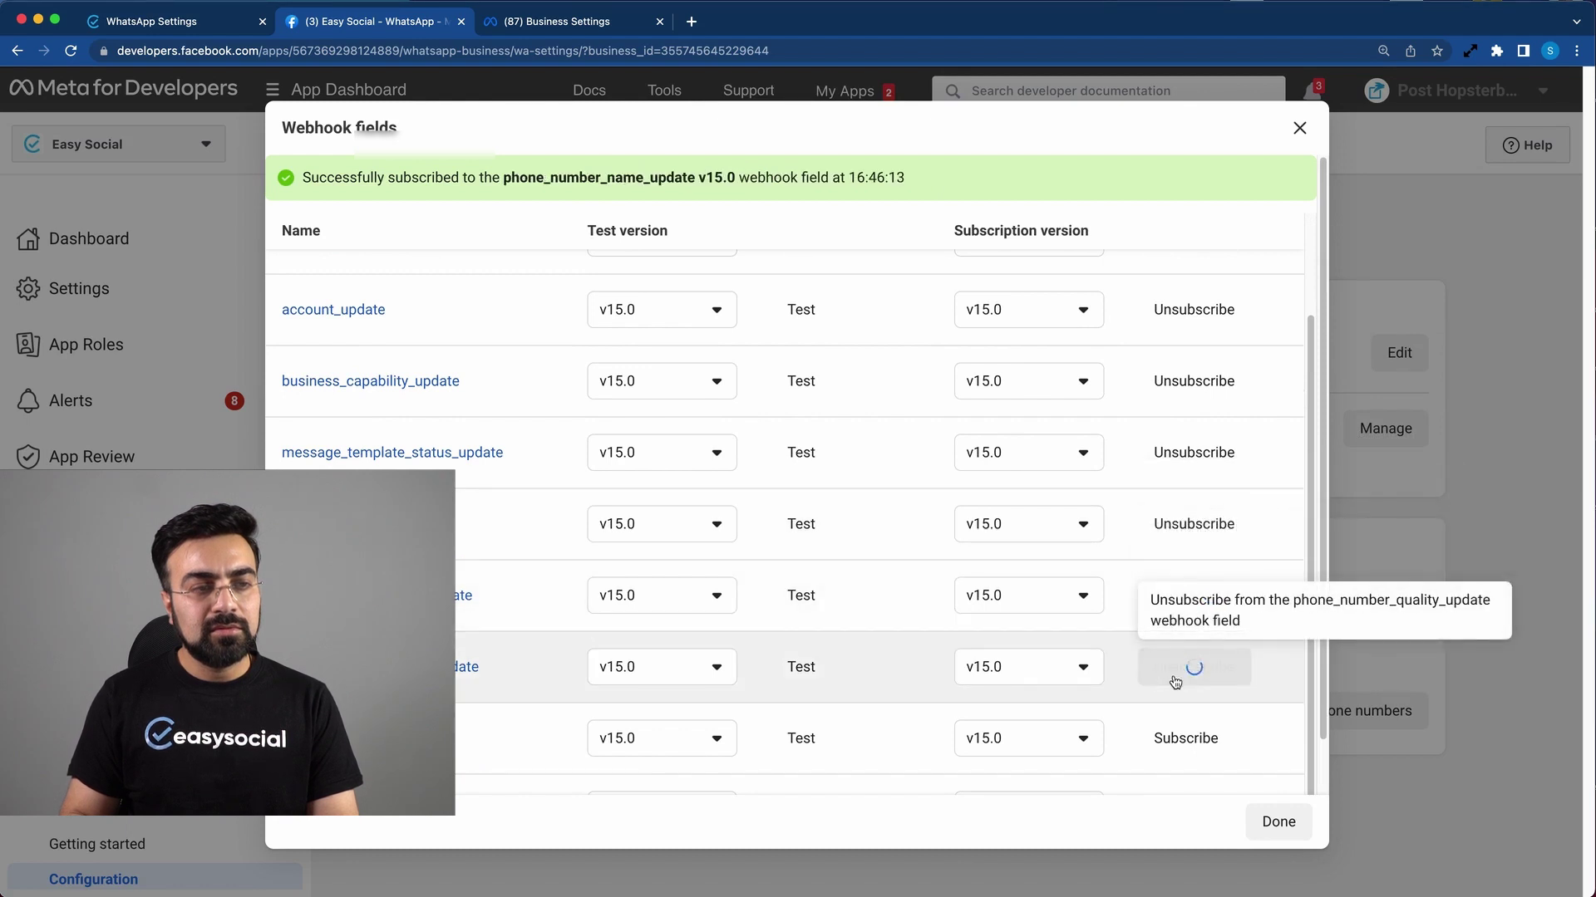
{"action": "left_click", "coordinate": [1188, 738]}
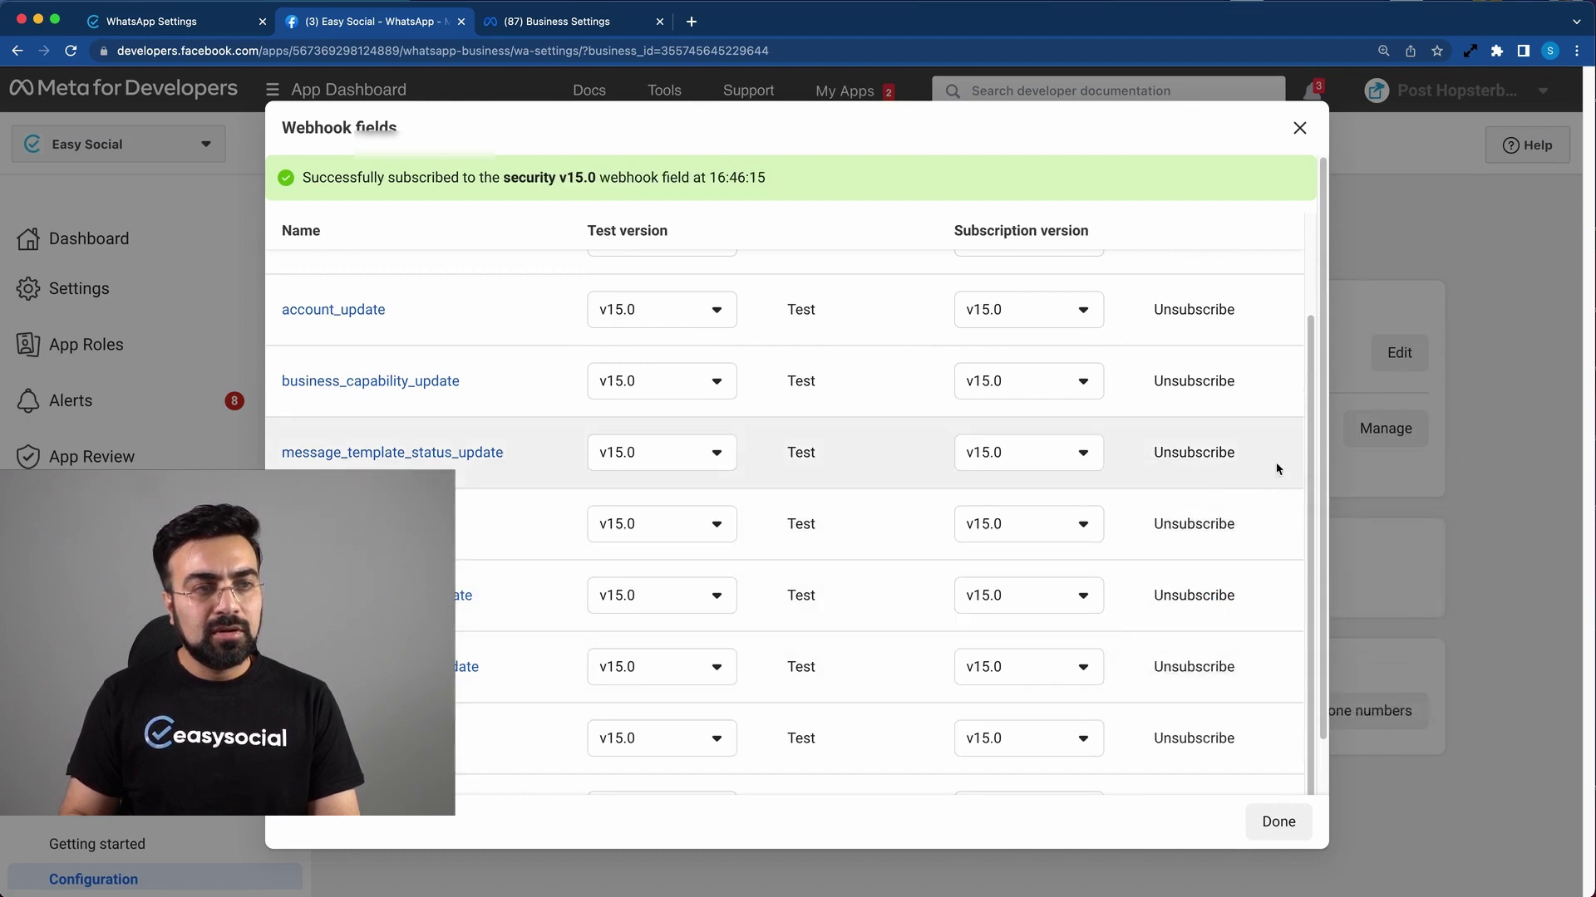
{"action": "left_click_drag", "start_coordinate": [1310, 399], "coordinate": [1314, 427]}
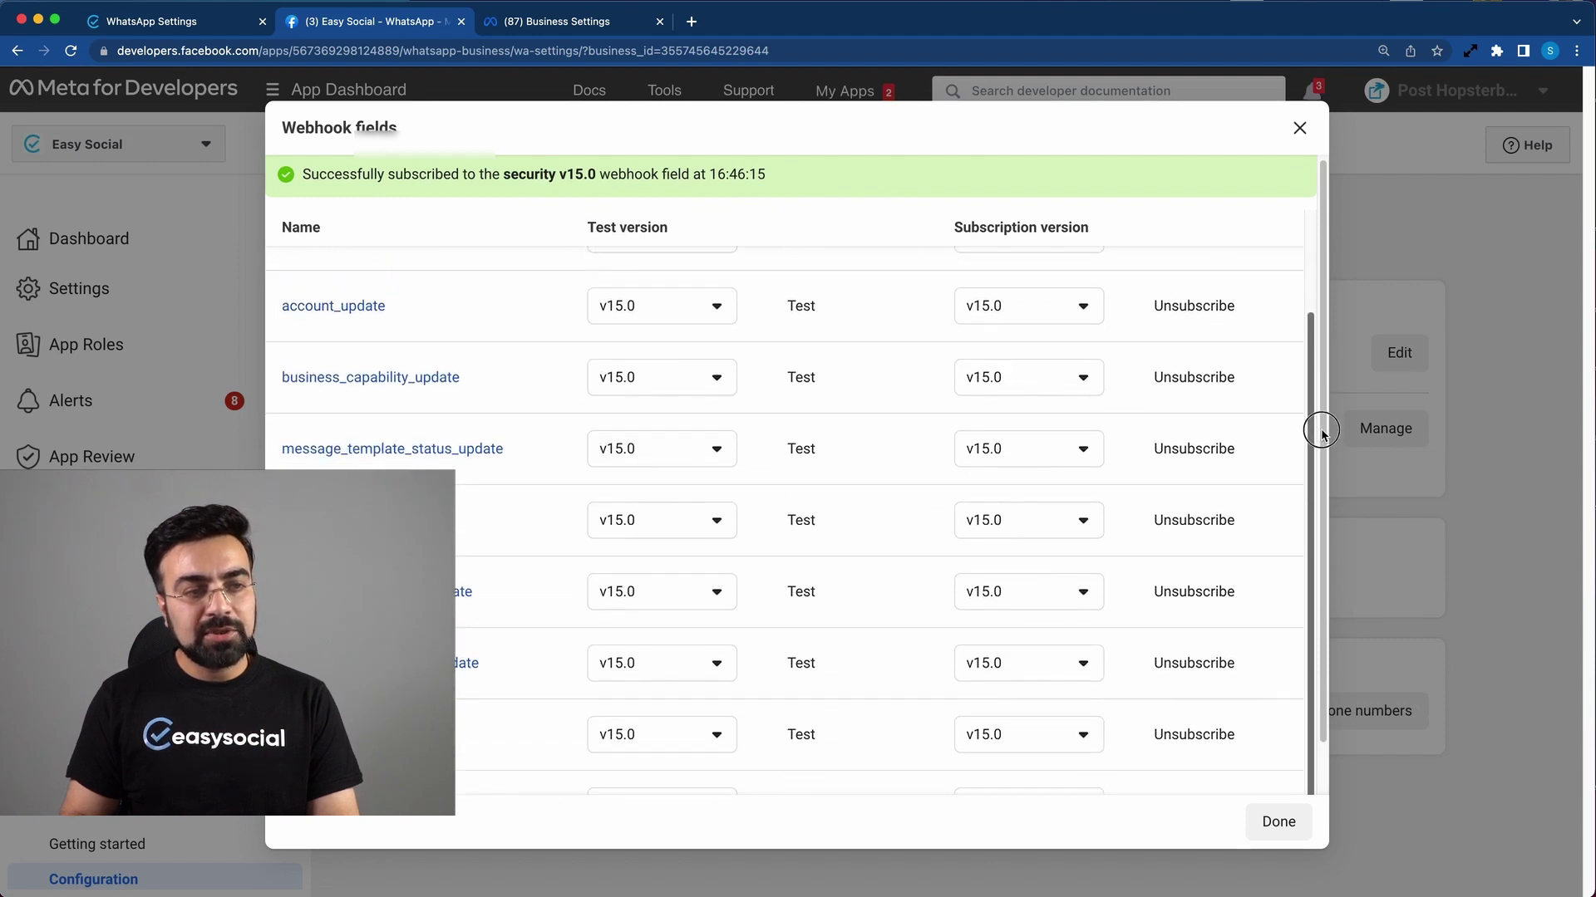
{"action": "left_click", "coordinate": [1302, 821]}
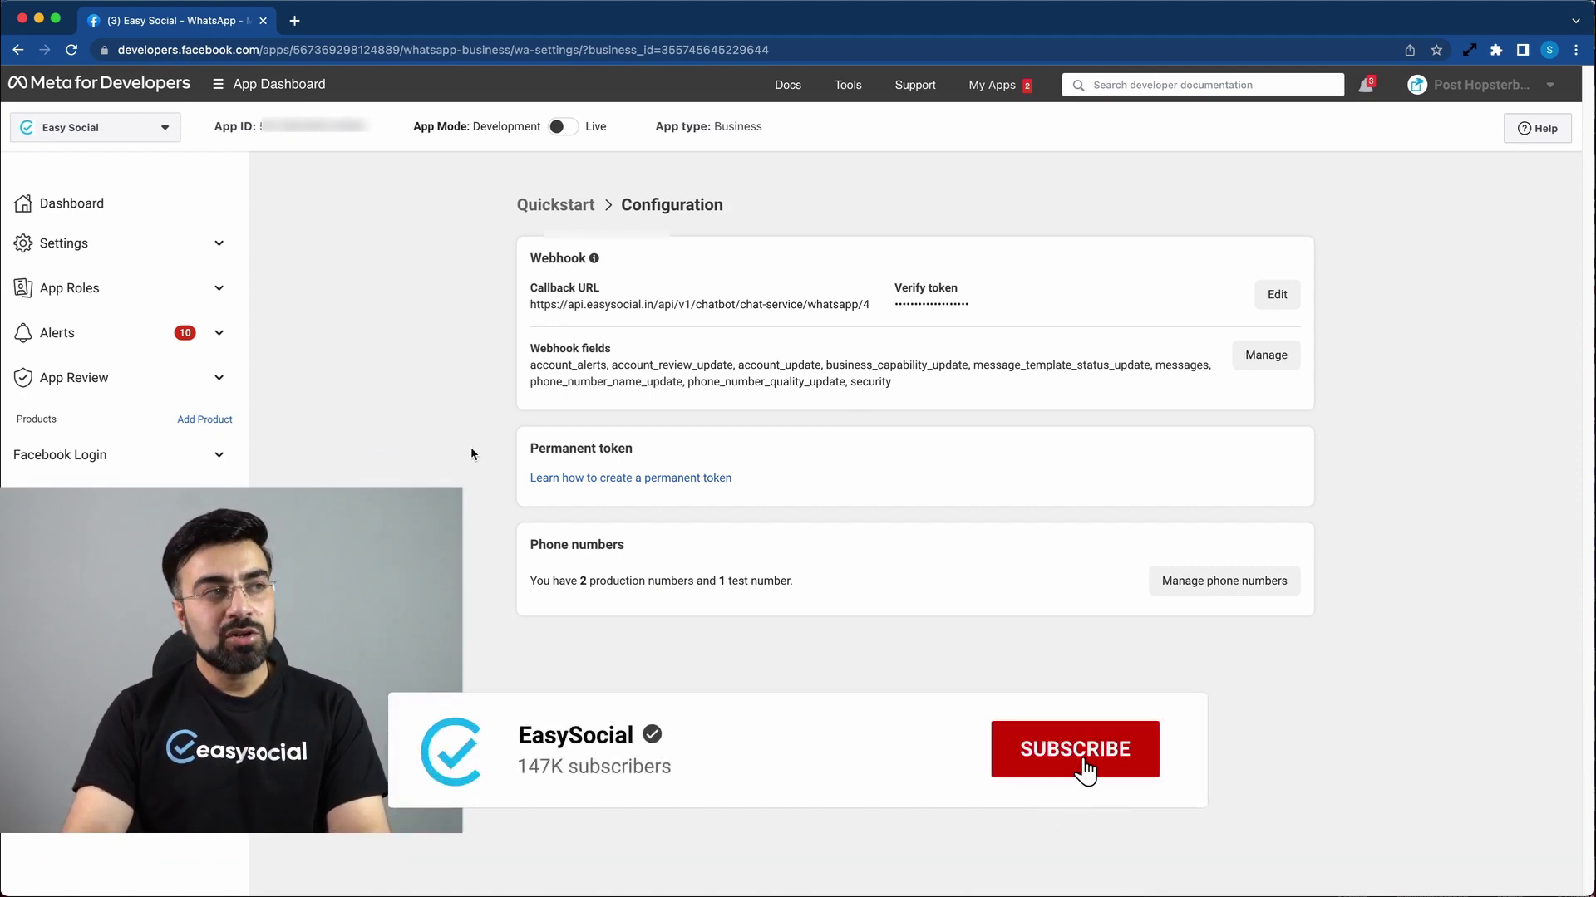
Step: Expand Settings in the sidebar and go to the Basic settings page
{"action": "left_click", "coordinate": [112, 244]}
{"action": "left_click", "coordinate": [93, 287]}
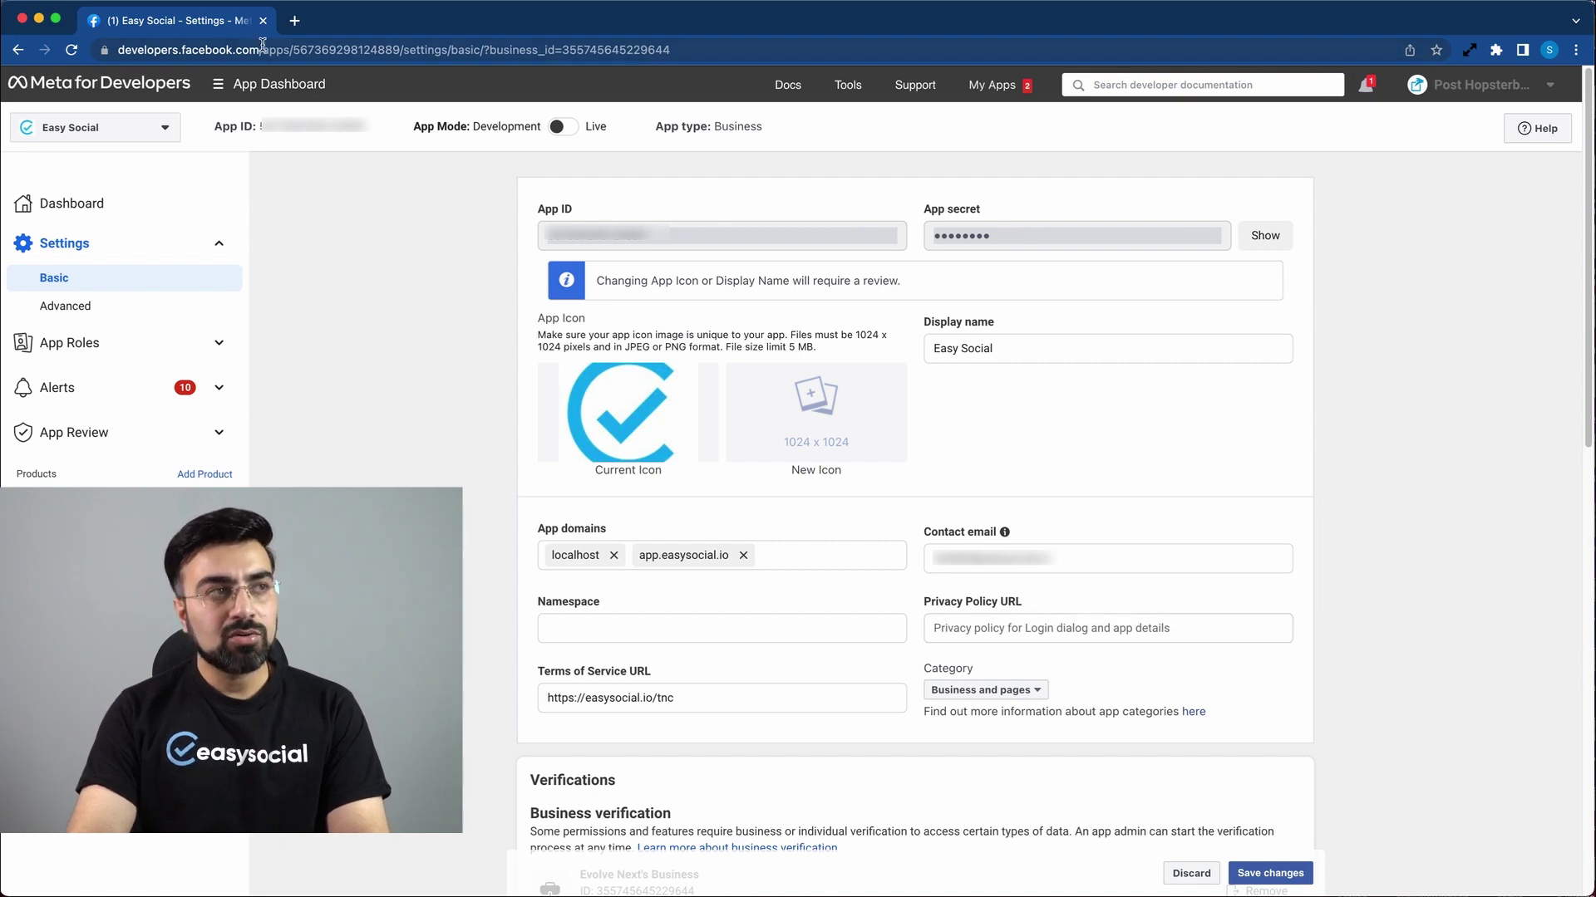
Step: Open easysocial.io's Privacy Policy page in a new tab, then return to Meta's settings
{"action": "left_click", "coordinate": [294, 20]}
{"action": "type", "text": "e"}
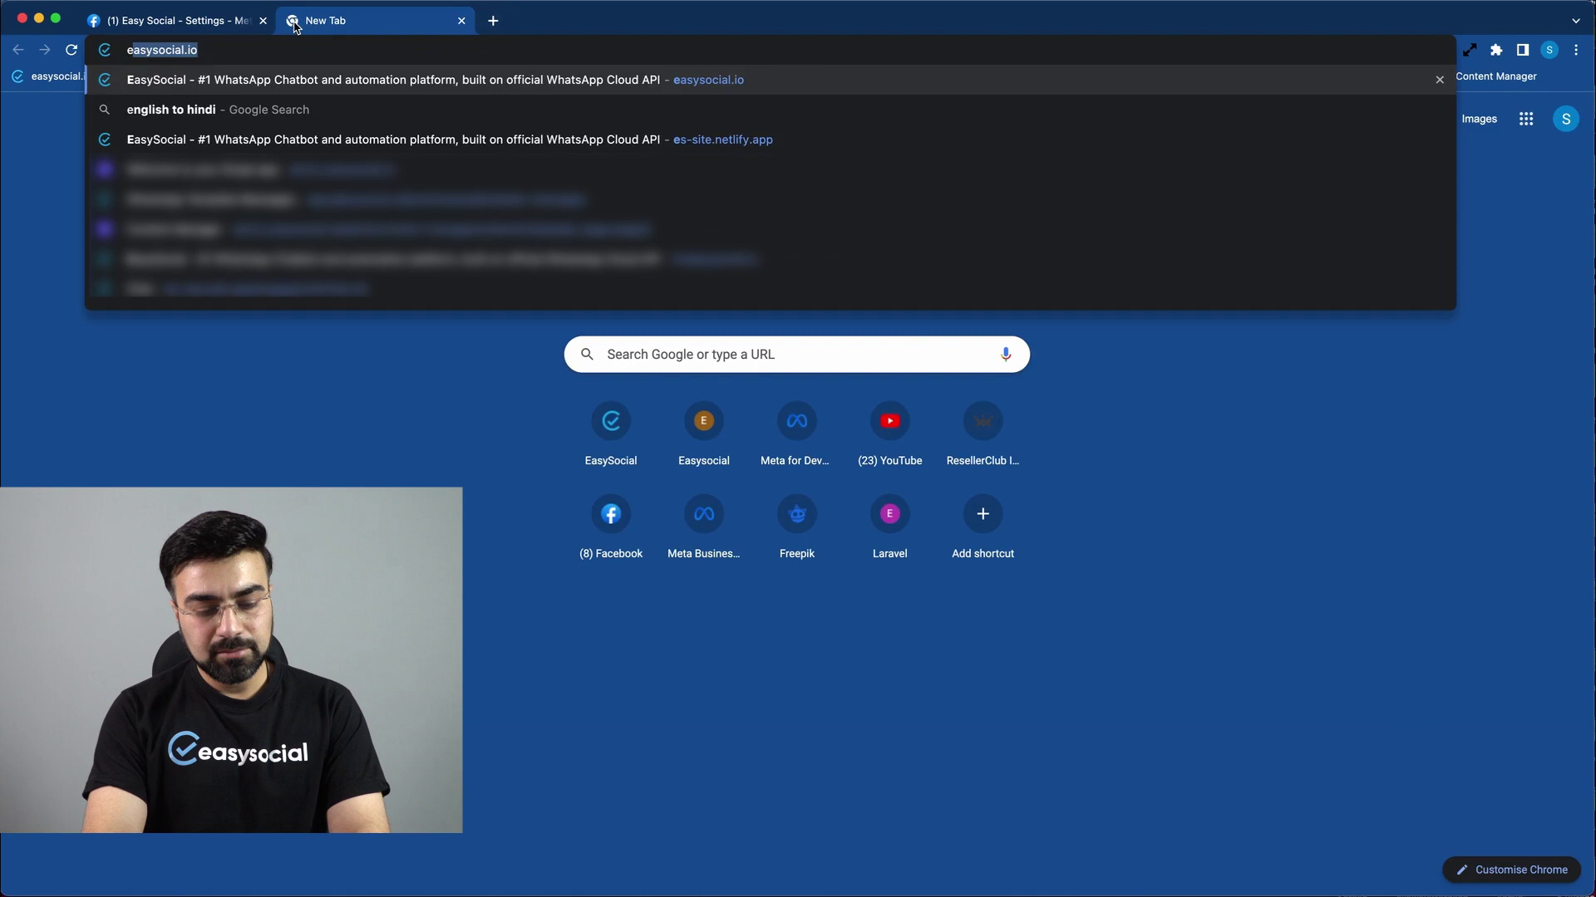
{"action": "type", "text": "asys"}
{"action": "key", "text": "Return"}
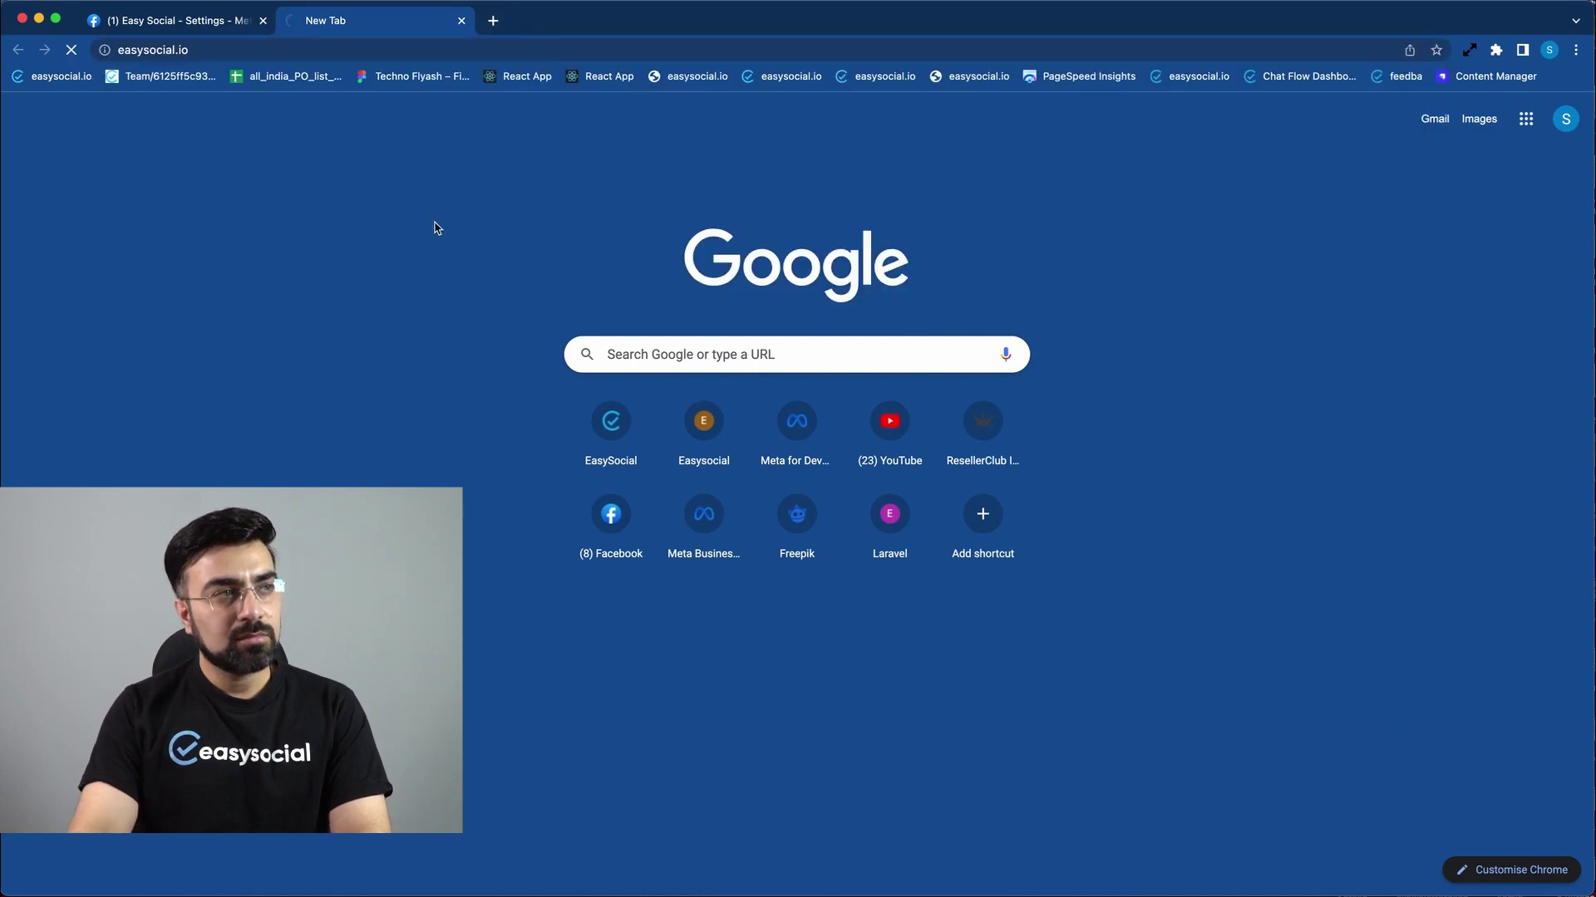
{"action": "scroll", "coordinate": [505, 552], "scroll_direction": "down", "scroll_amount": 20}
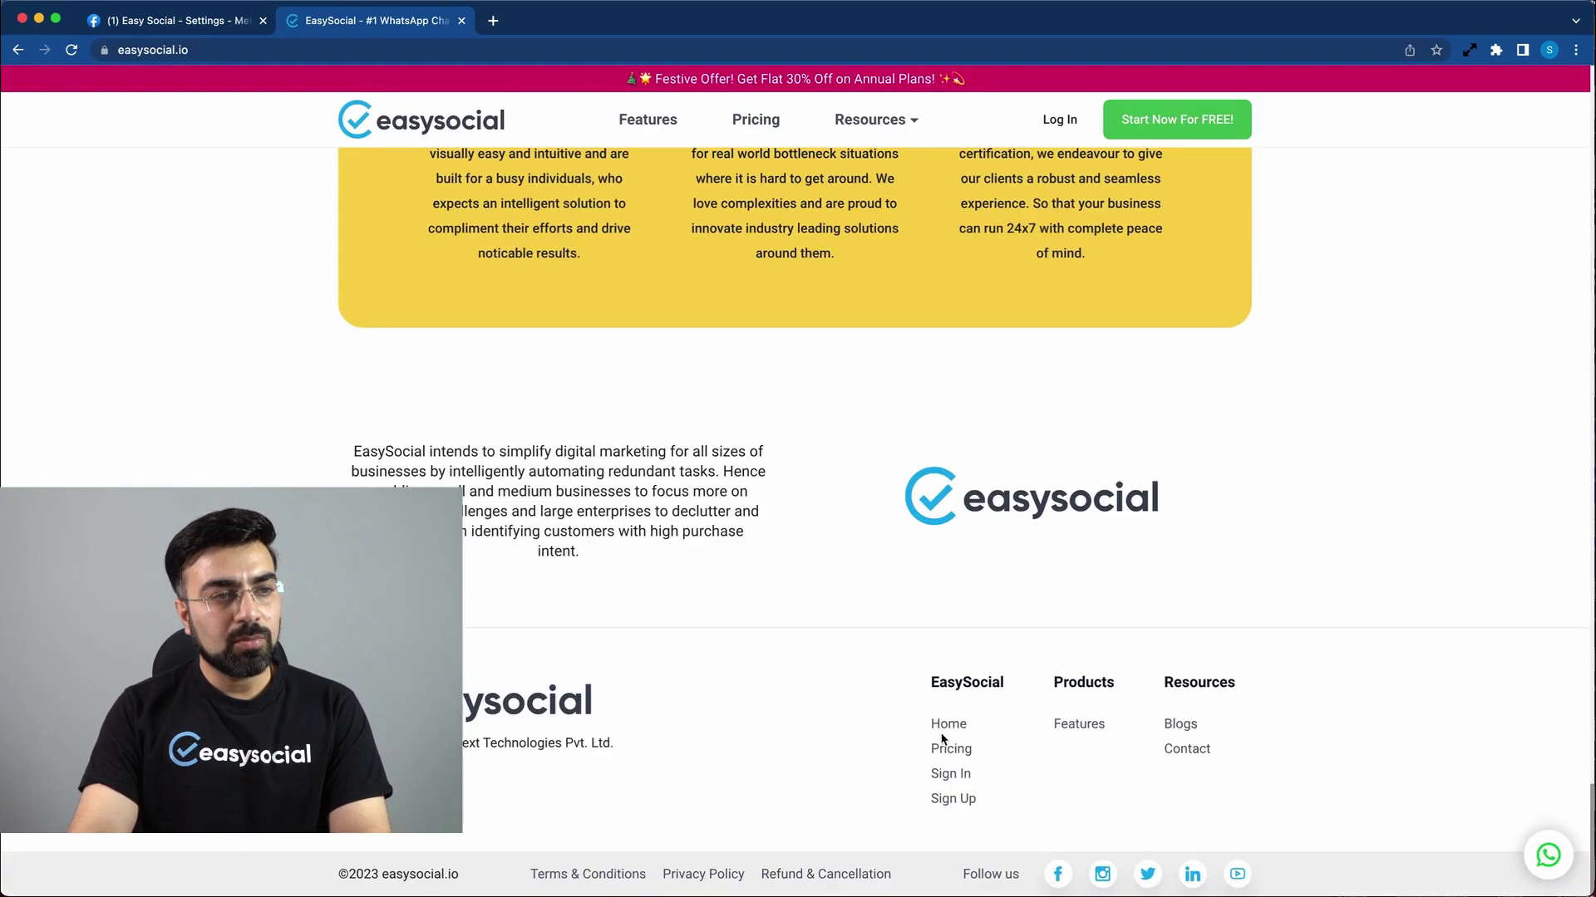
{"action": "left_click", "coordinate": [698, 873]}
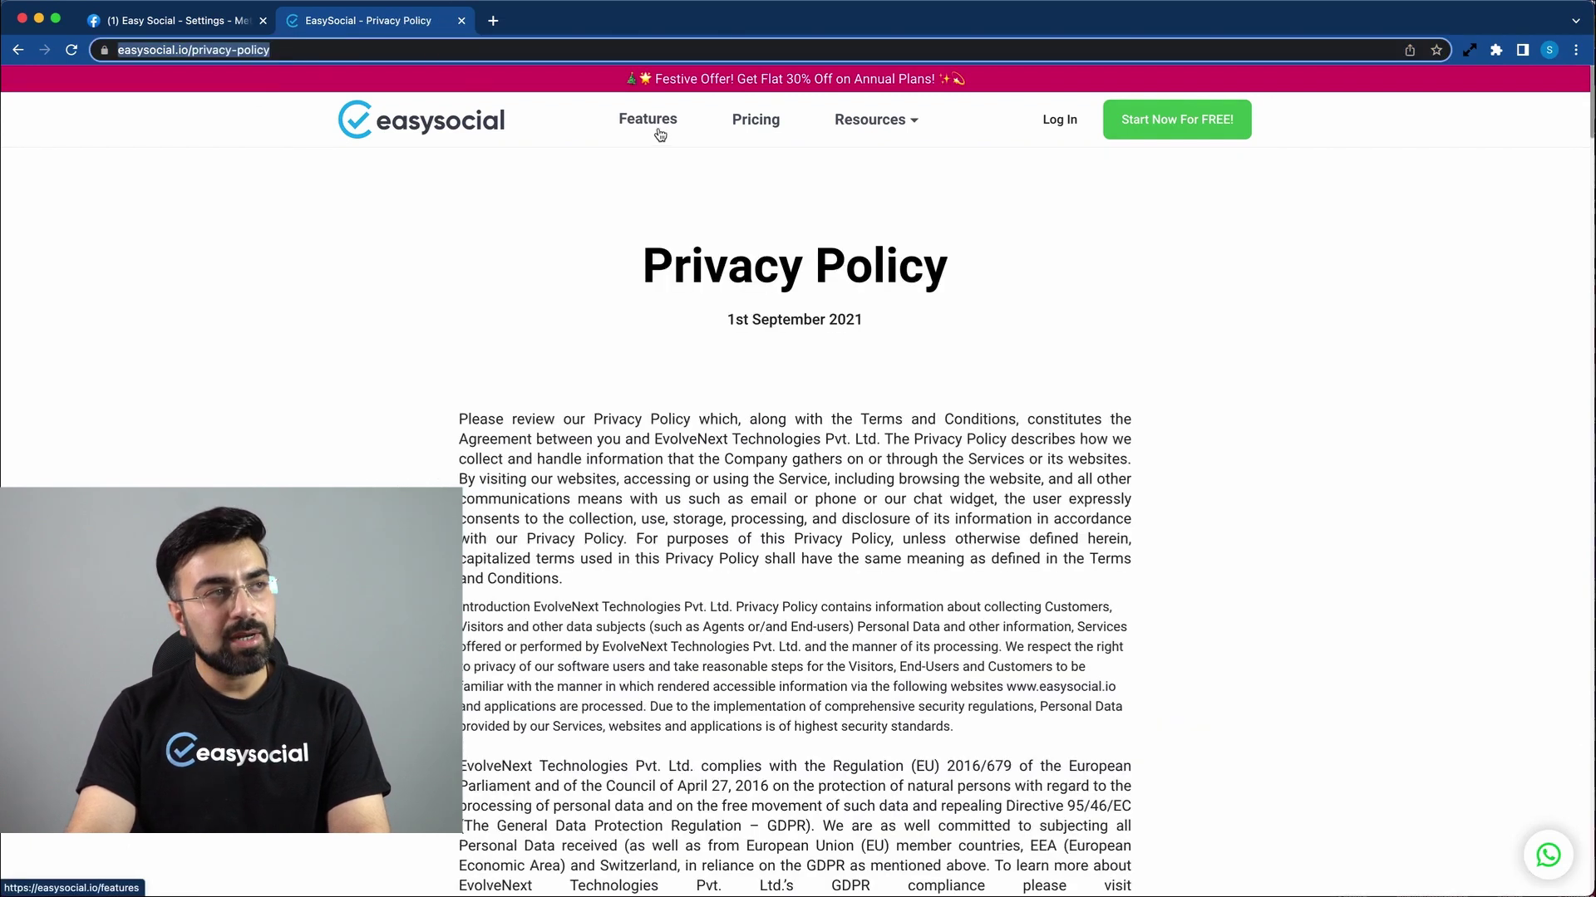
{"action": "left_click", "coordinate": [182, 24]}
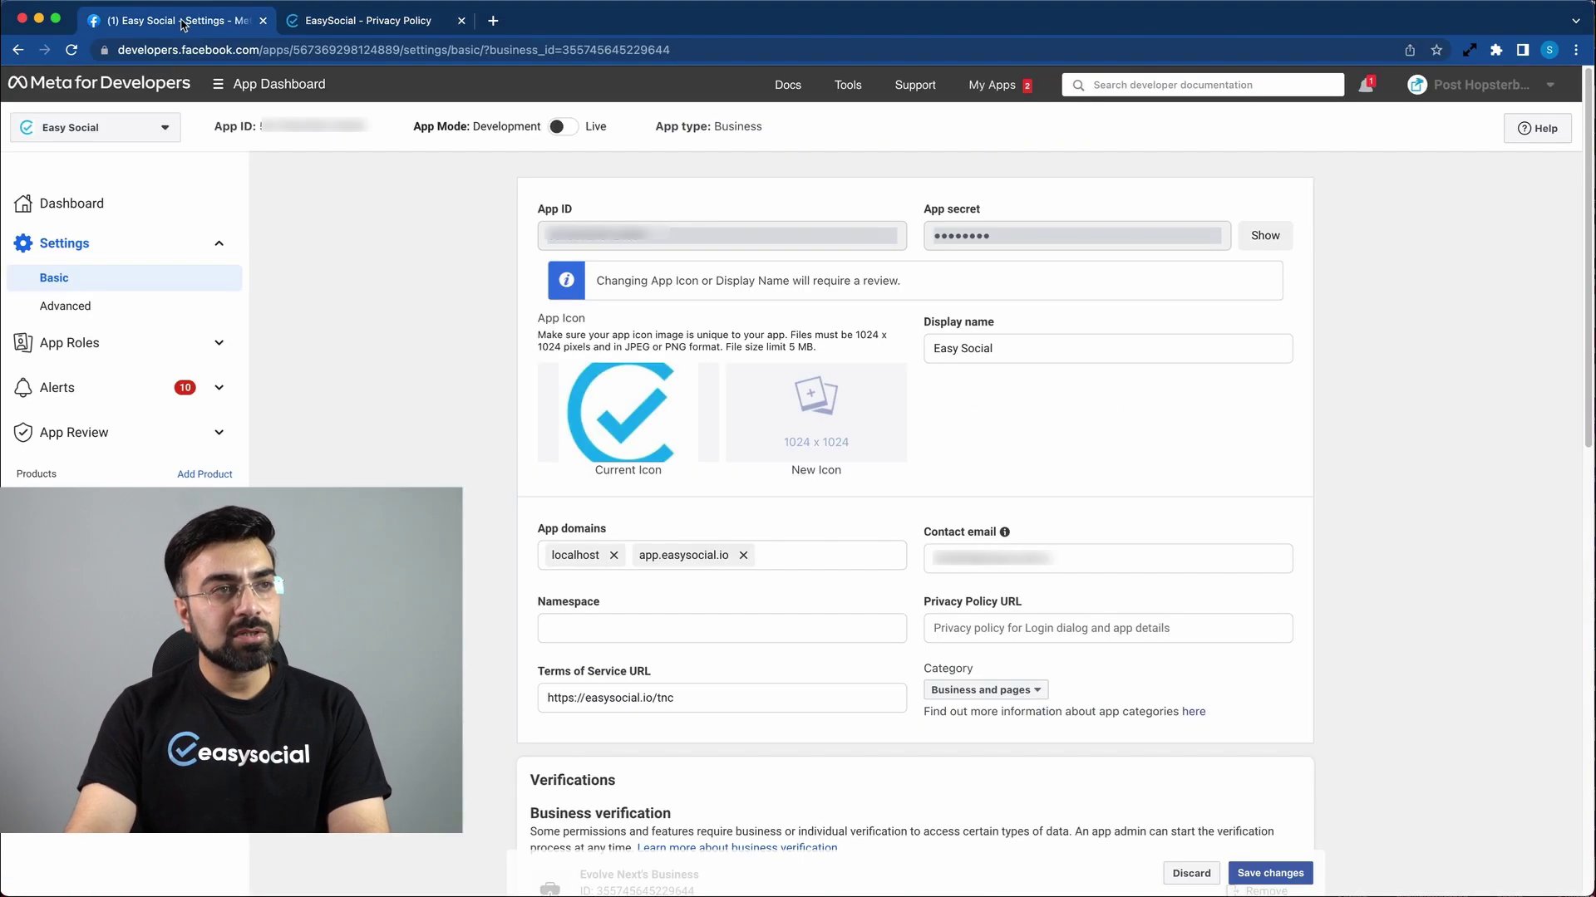
{"action": "left_click", "coordinate": [1055, 630]}
{"action": "type", "text": "https://easysocial.io/privacy-policy"}
{"action": "left_click", "coordinate": [1441, 595]}
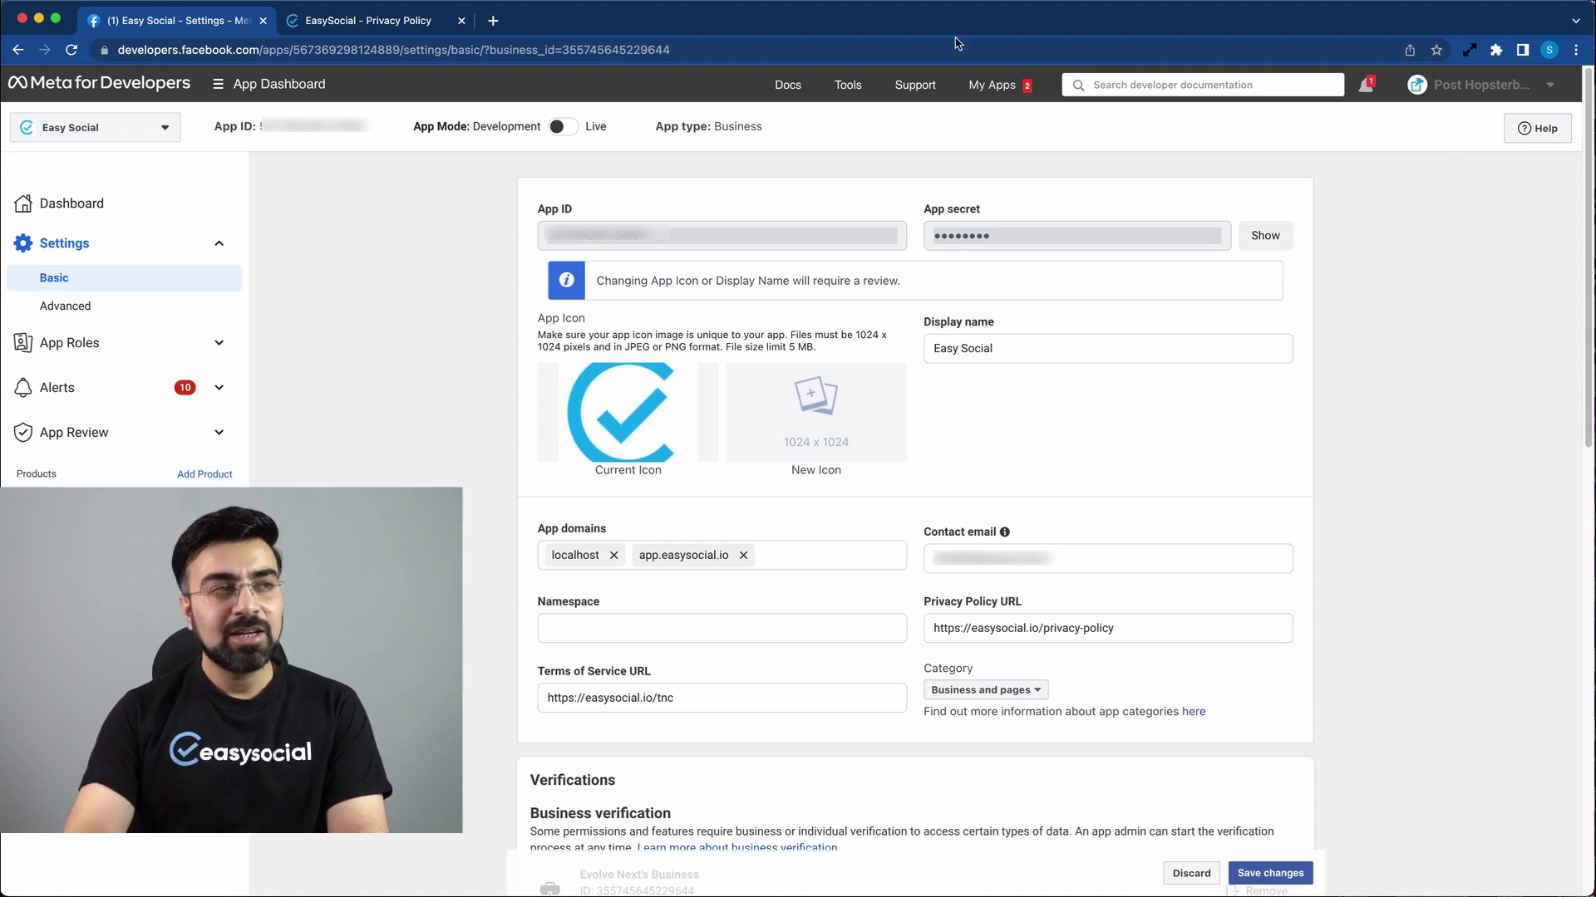
Step: Search Google for 'privacy policy generator' in a new tab and open Termly's free generator
{"action": "left_click", "coordinate": [498, 25]}
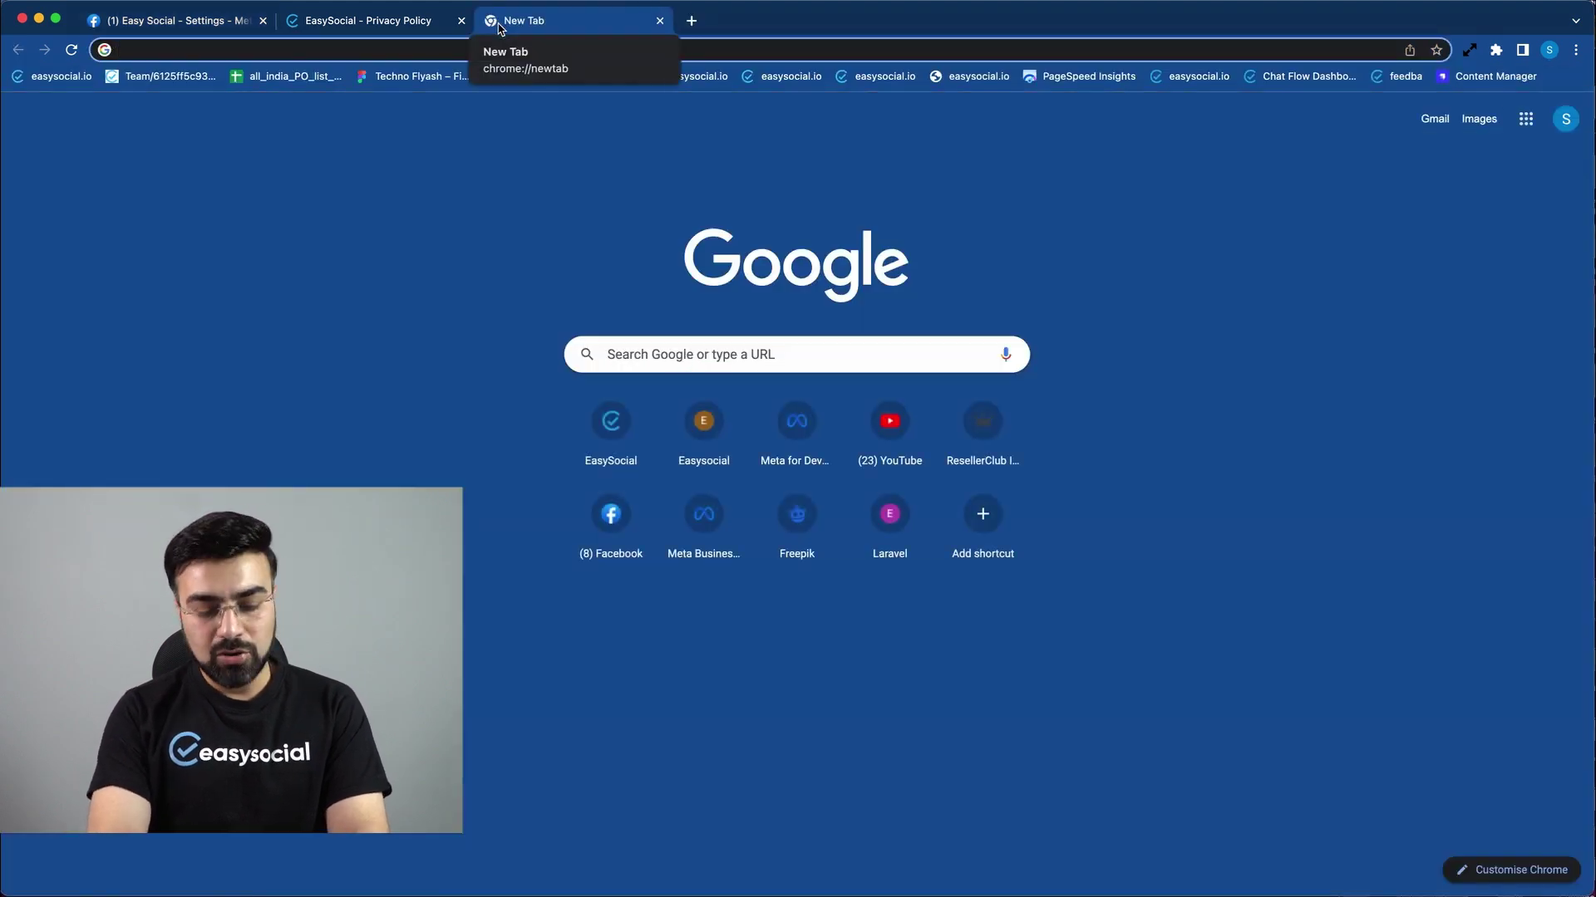
{"action": "type", "text": "privacy policy generator"}
{"action": "key", "text": "Return"}
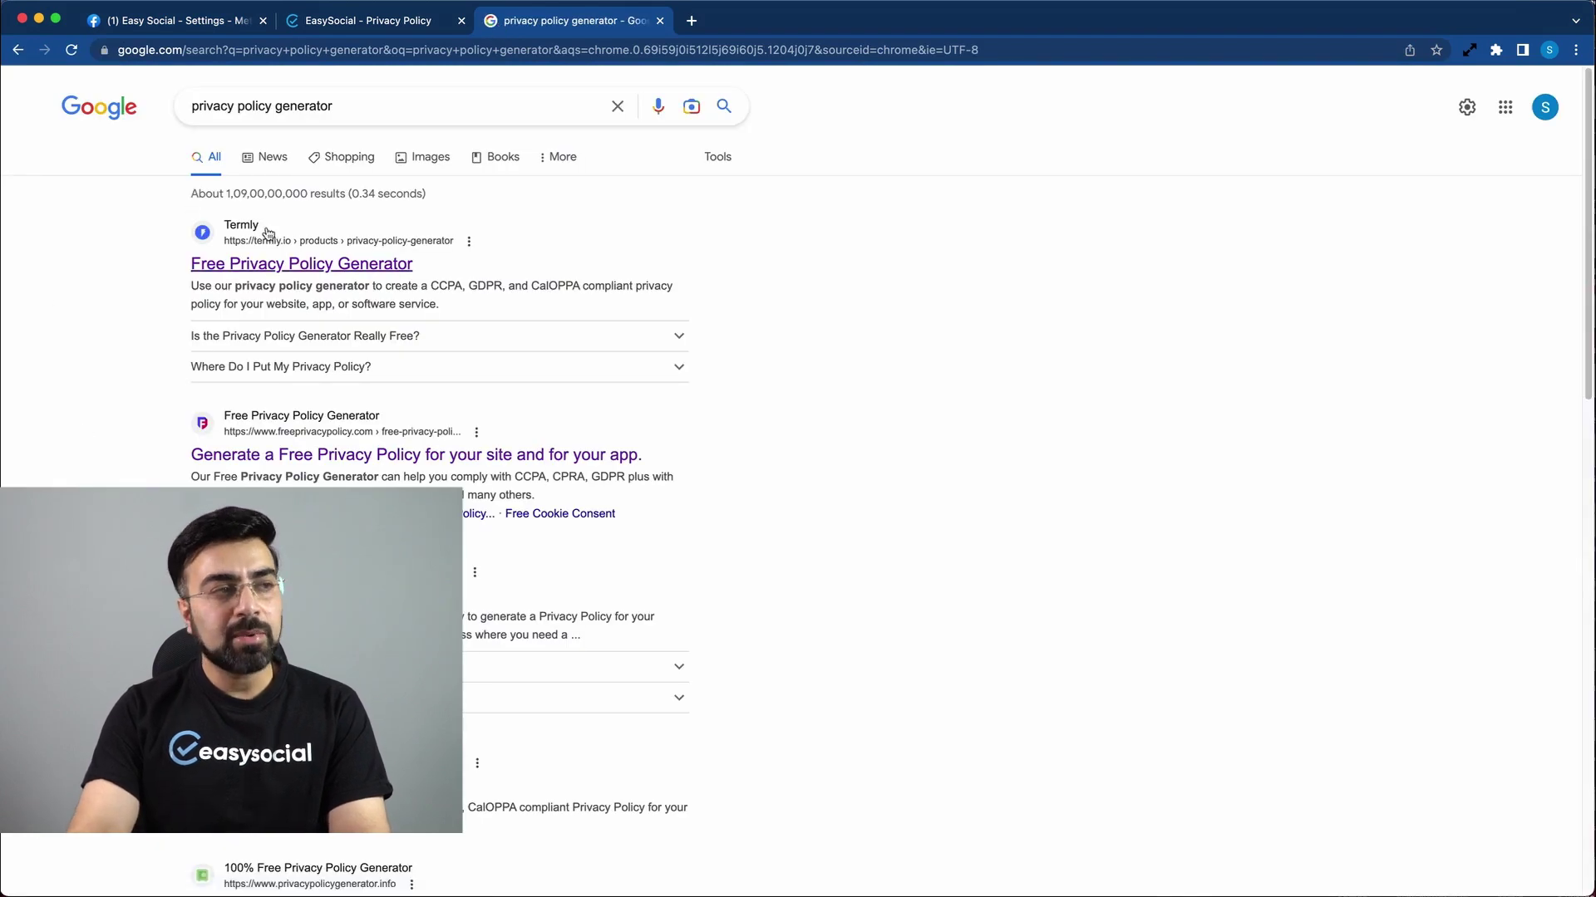
{"action": "scroll", "coordinate": [260, 233], "scroll_direction": "down", "scroll_amount": 3}
{"action": "scroll", "coordinate": [353, 274], "scroll_direction": "up", "scroll_amount": 3}
{"action": "left_click", "coordinate": [352, 264]}
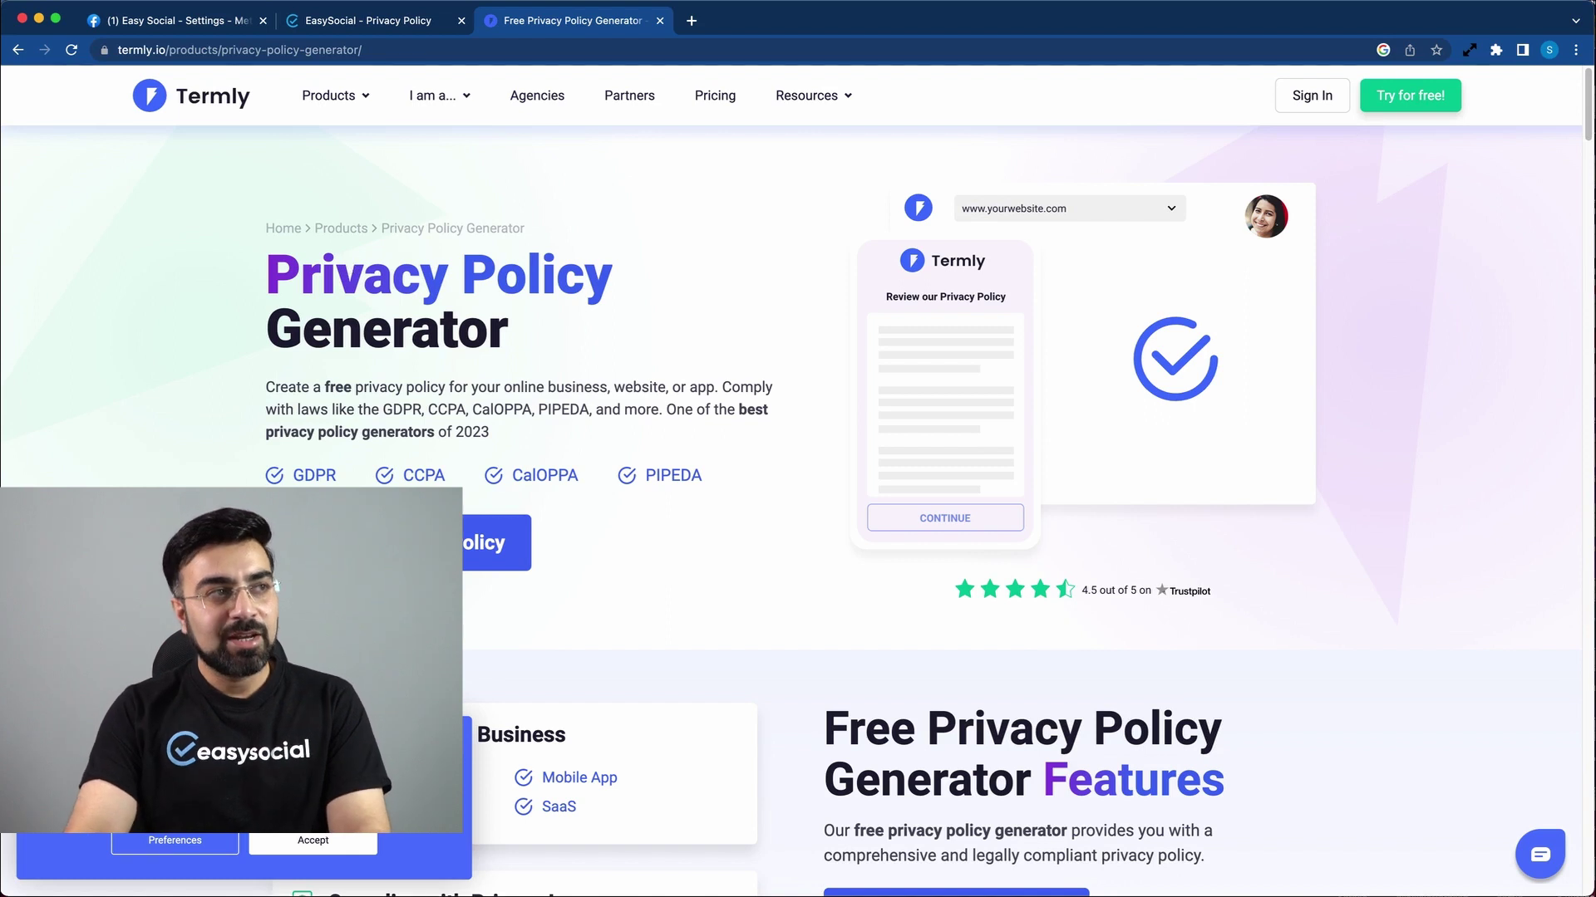
{"action": "left_click", "coordinate": [215, 30]}
{"action": "scroll", "coordinate": [1299, 865], "scroll_direction": "down", "scroll_amount": 10}
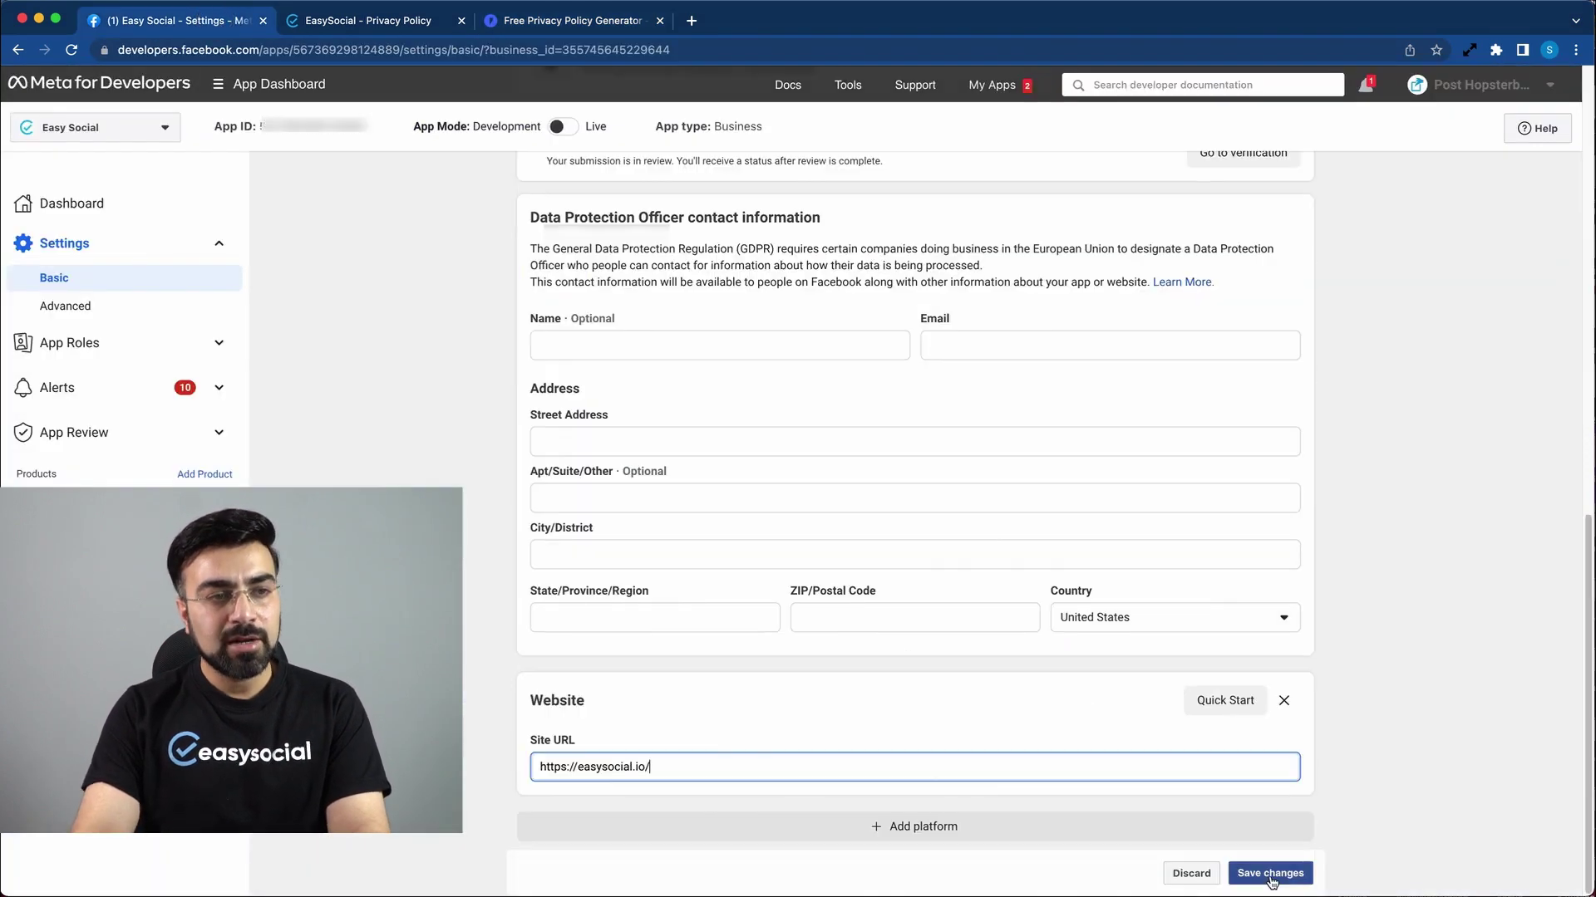
{"action": "left_click", "coordinate": [1270, 874]}
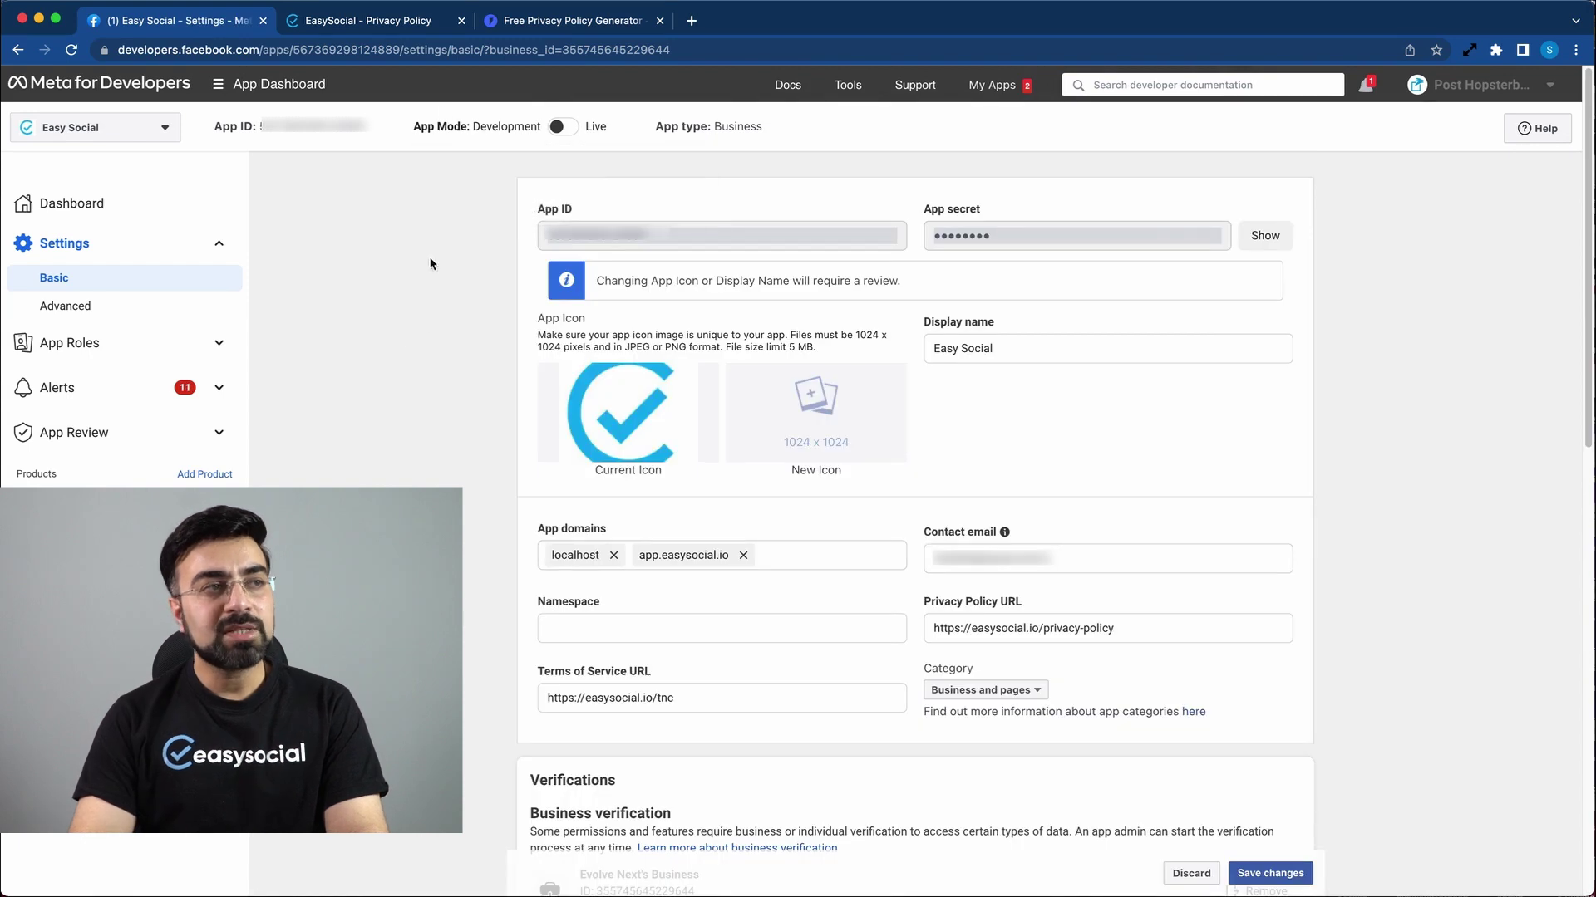
Step: Switch the Easy Social app's mode from Development to Live
{"action": "mouse_move", "coordinate": [449, 127]}
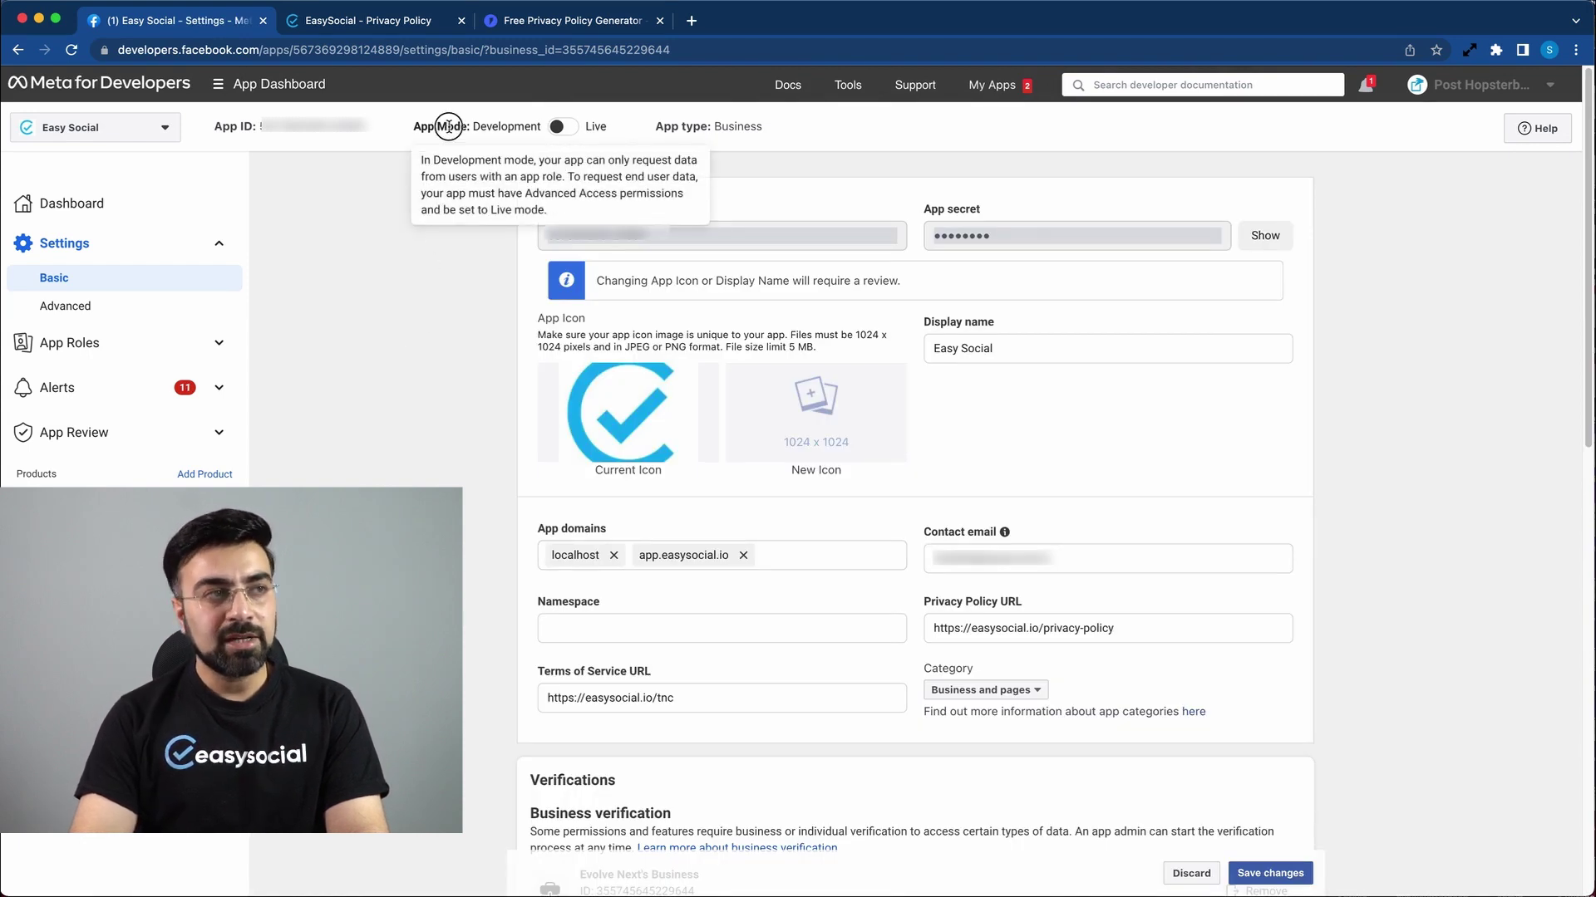
{"action": "left_click", "coordinate": [474, 290]}
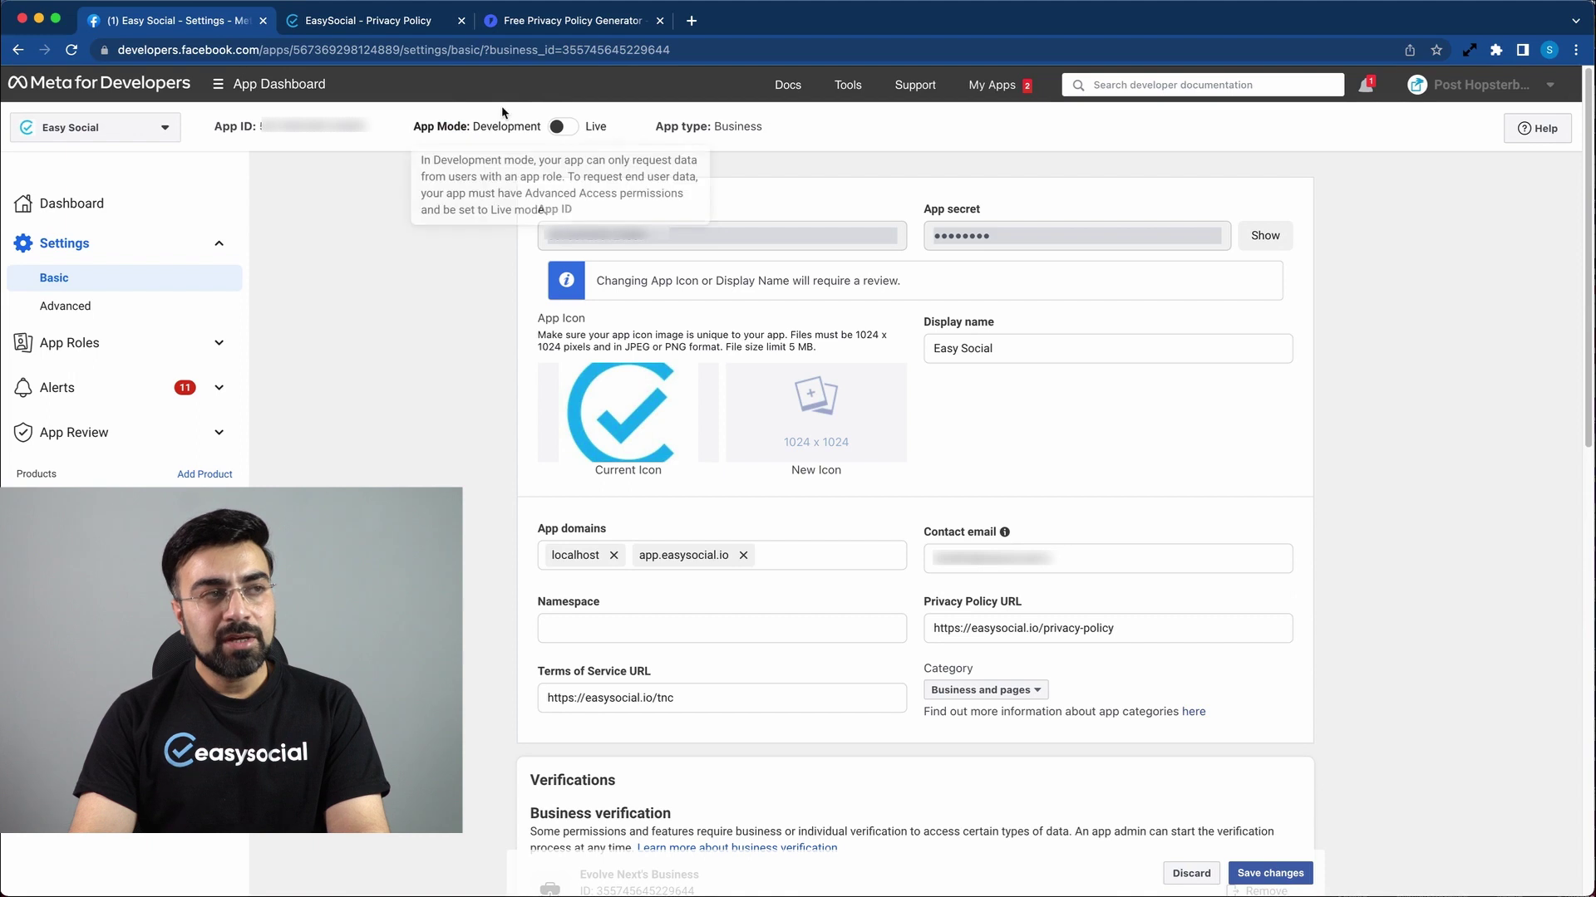
{"action": "left_click", "coordinate": [565, 128]}
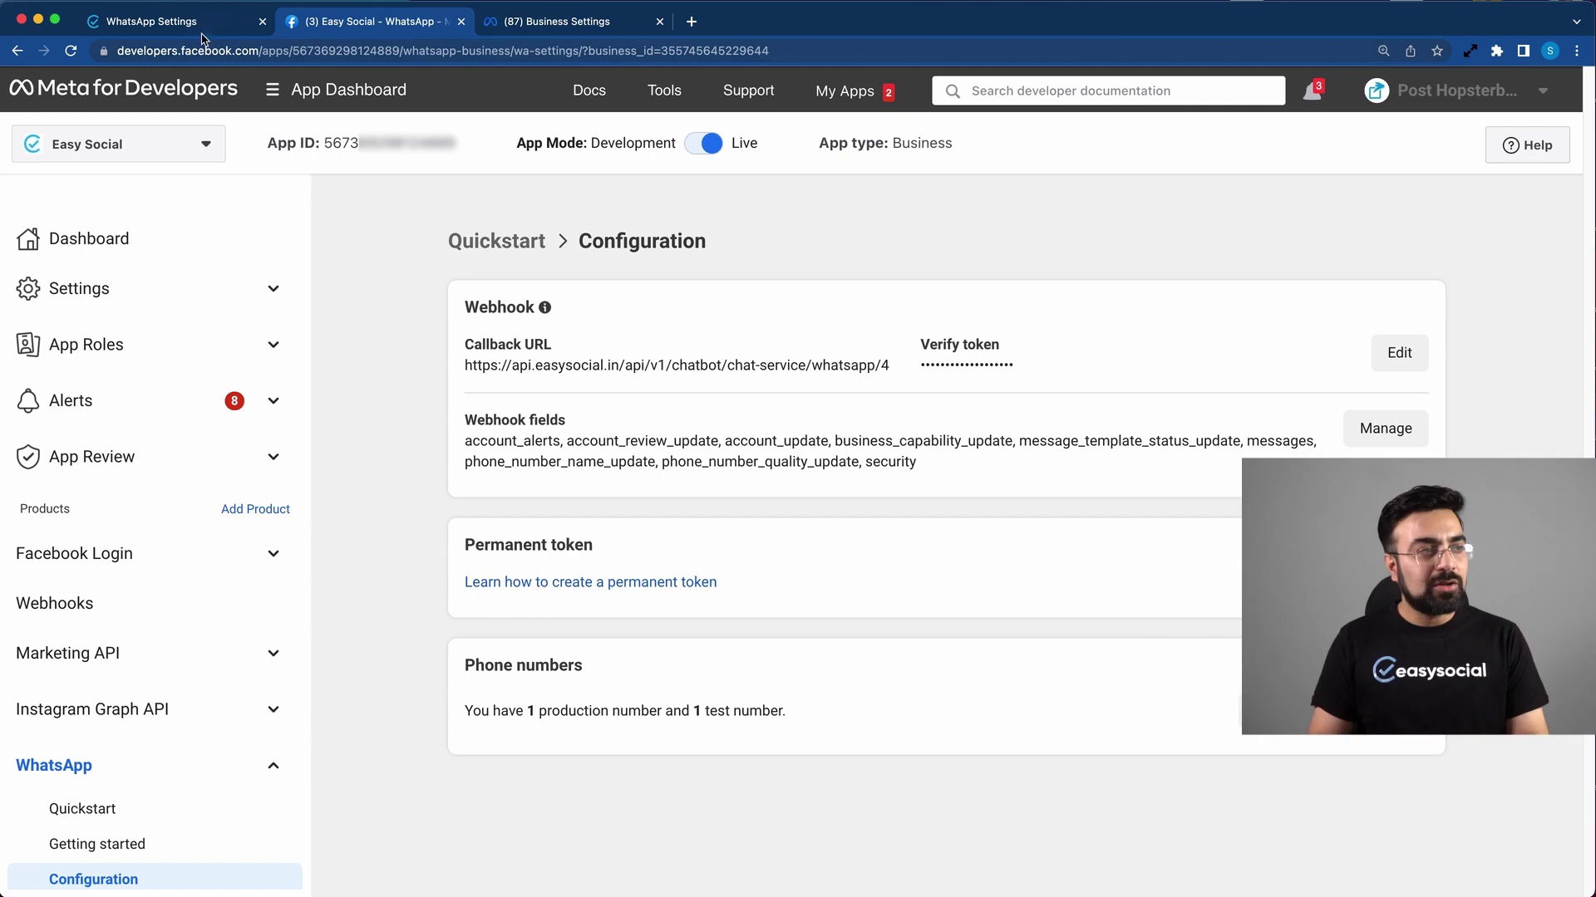
Step: Return to EasySocial's WhatsApp Settings tab with the app credentials and connection test
{"action": "left_click", "coordinate": [202, 34]}
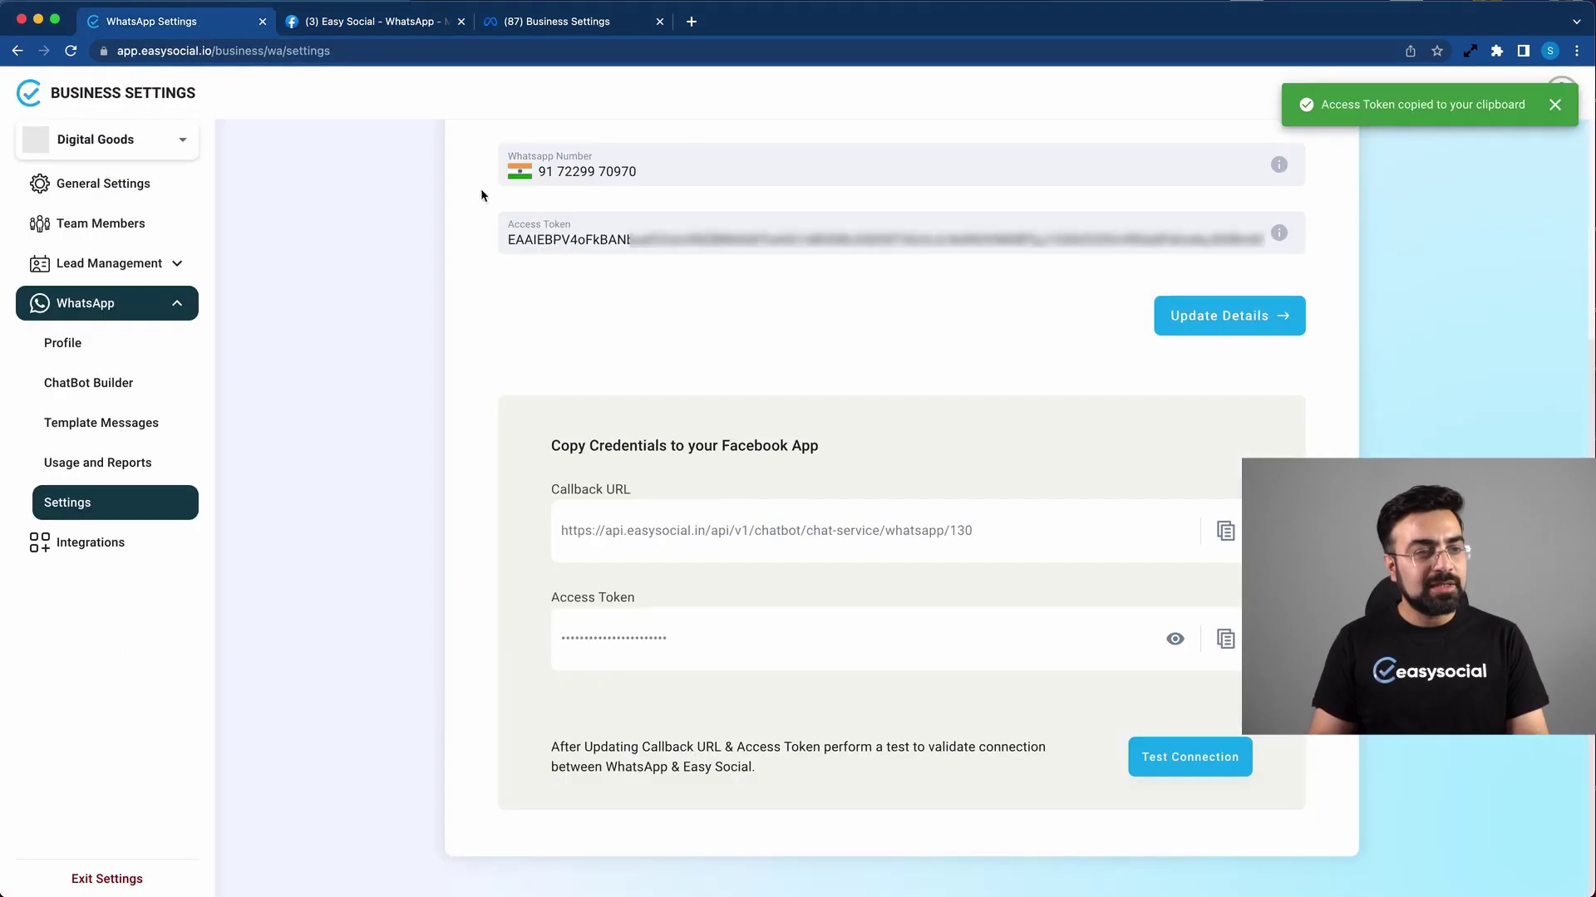